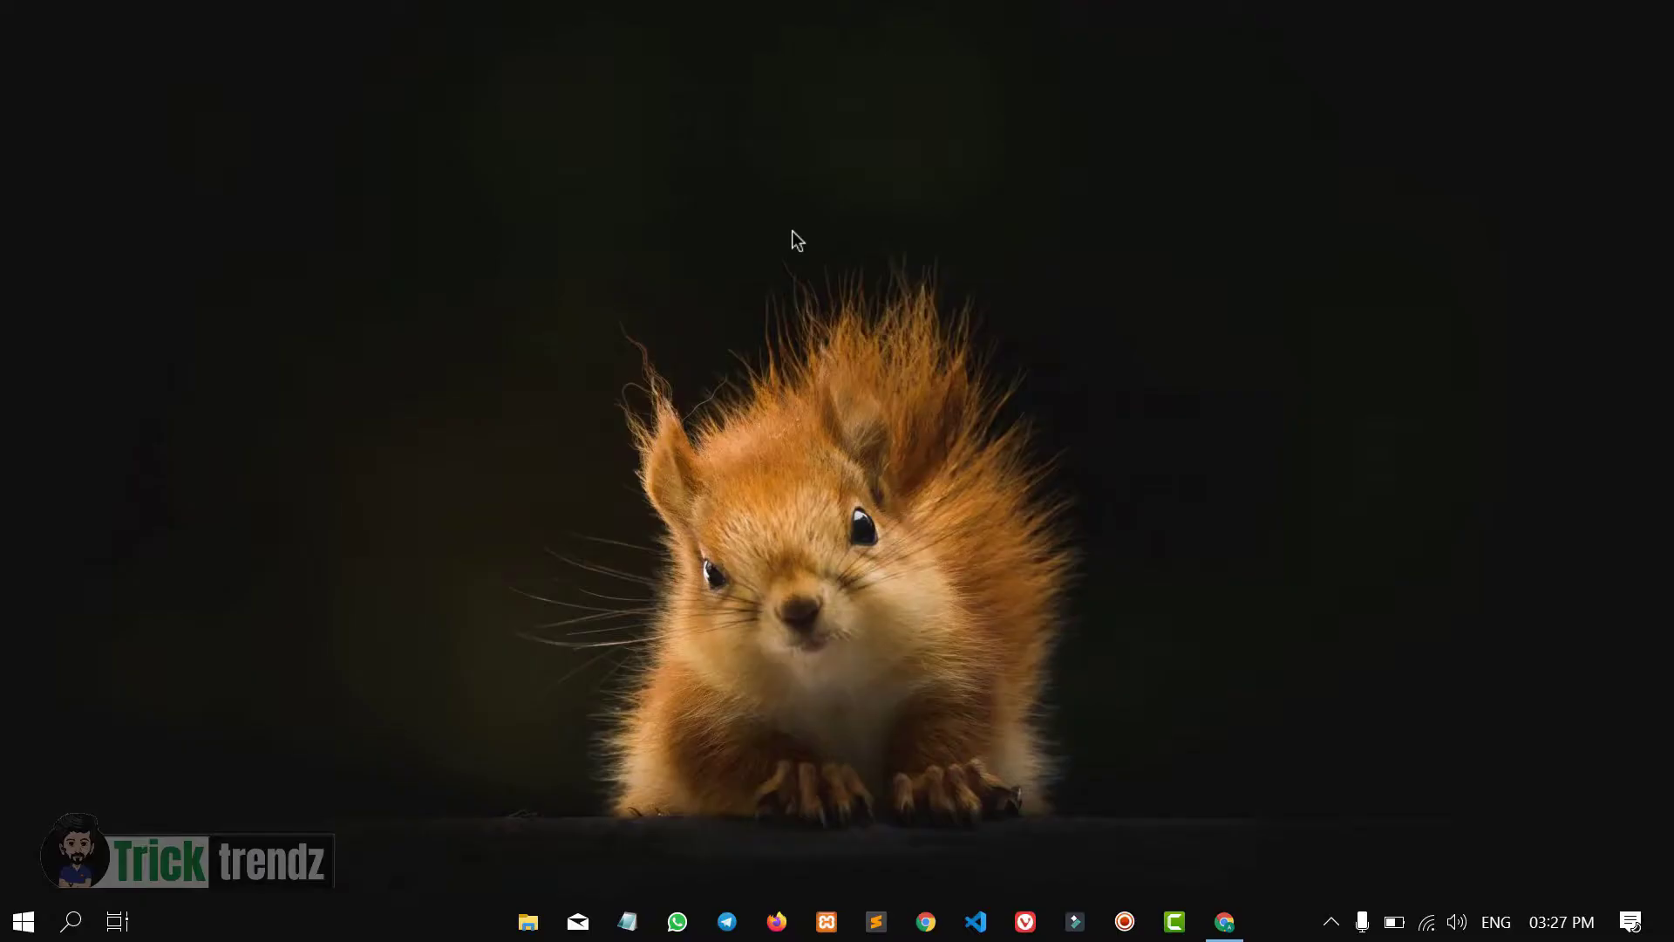
# Restore the Chrome window showing the Google new tab from the taskbar
pyautogui.click(1222, 919)
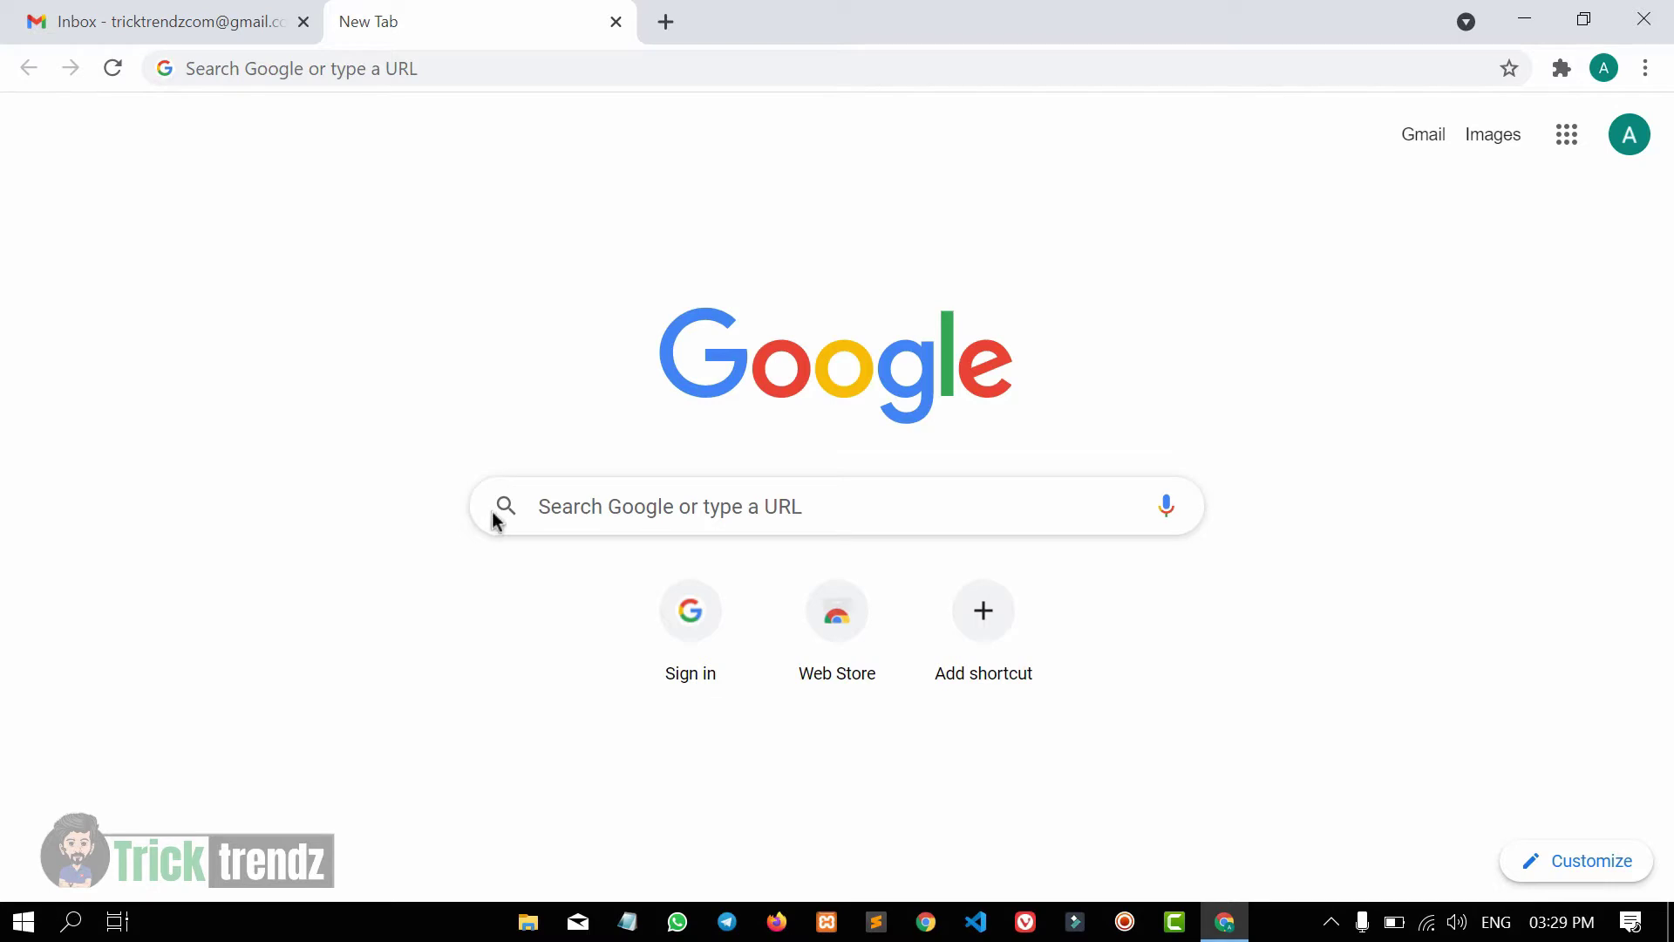
# Search Google for 'shoppers chrome' and open the Shopper.com Chrome Web Store page
pyautogui.click(557, 506)
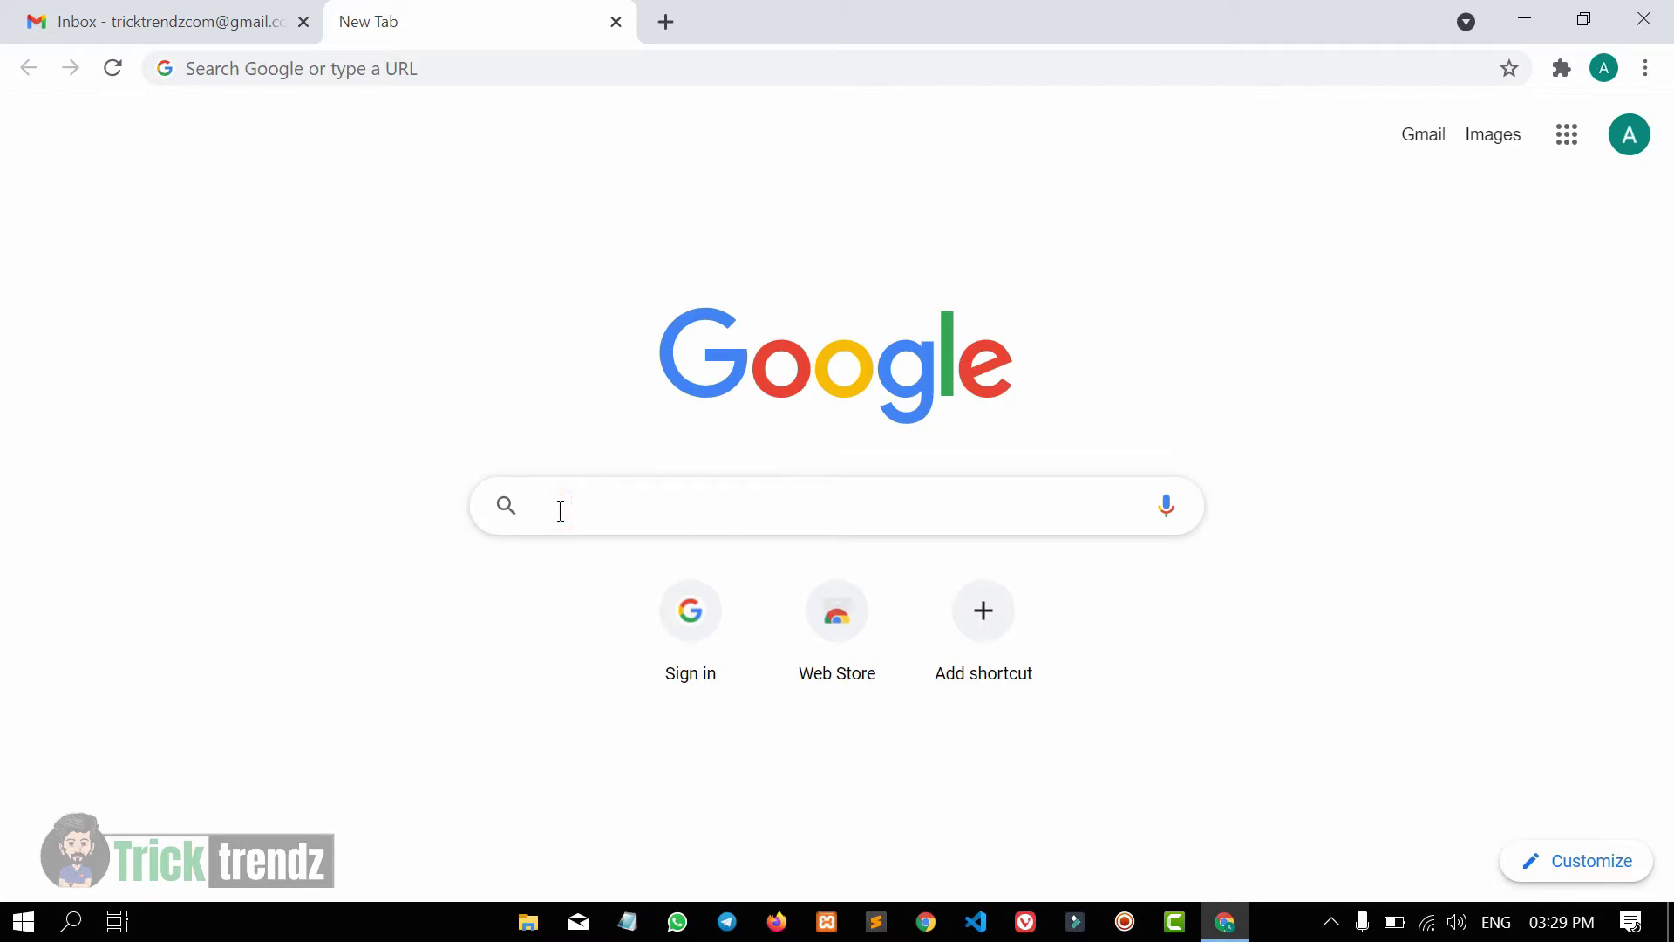
pyautogui.write('sh')
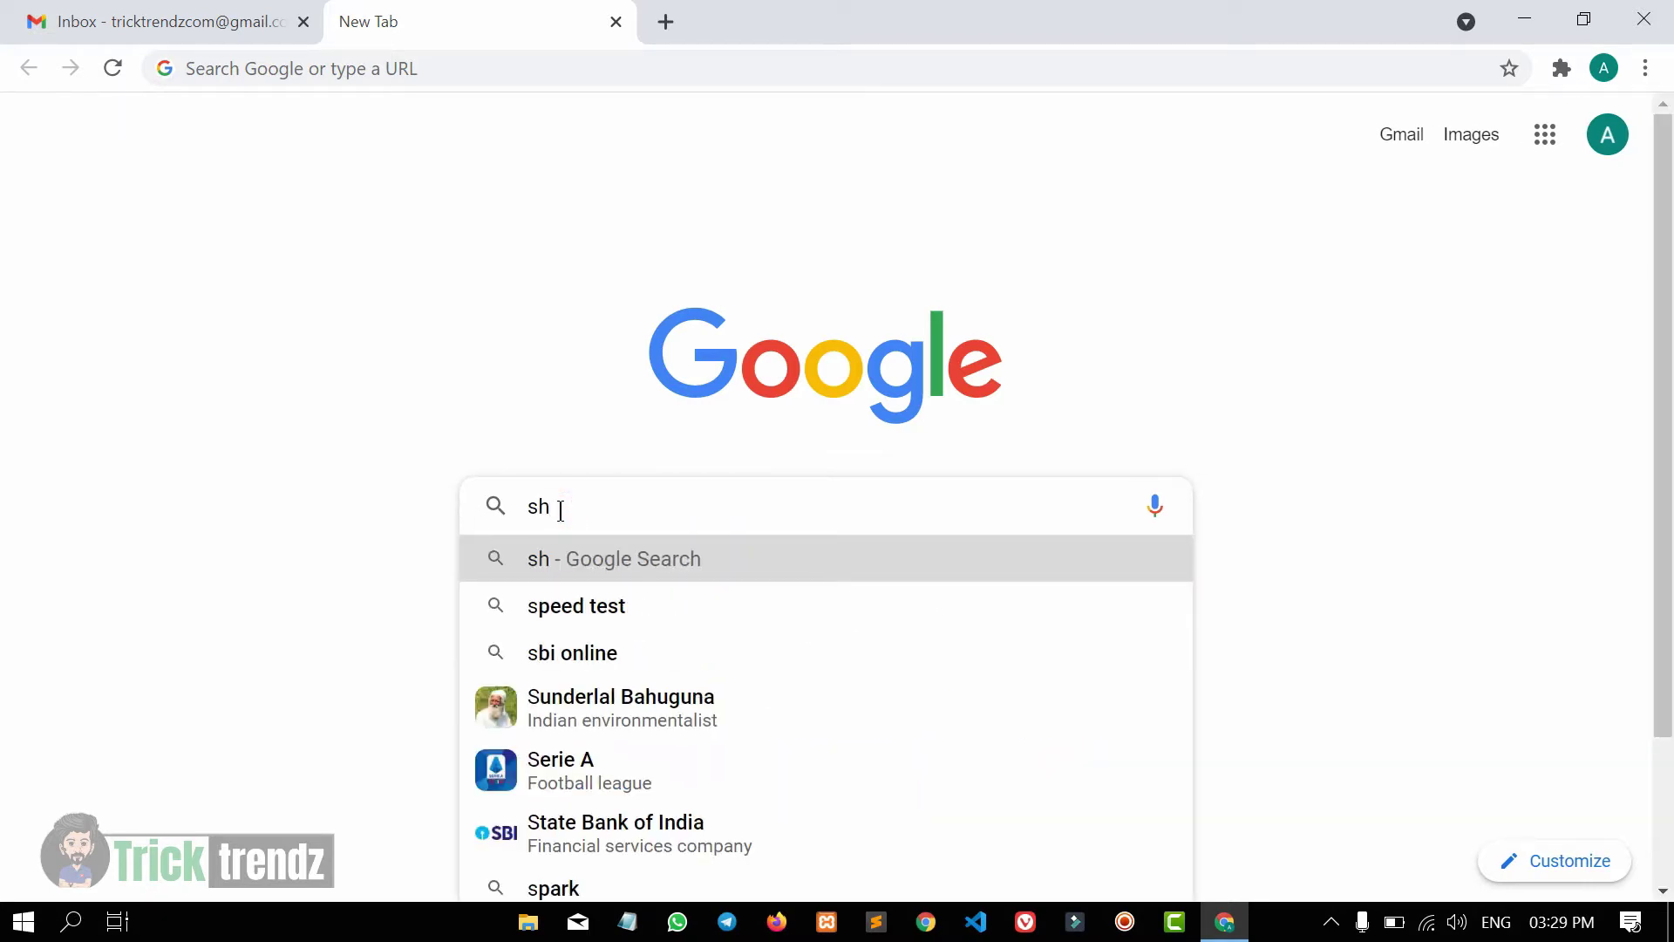
pyautogui.write('opp')
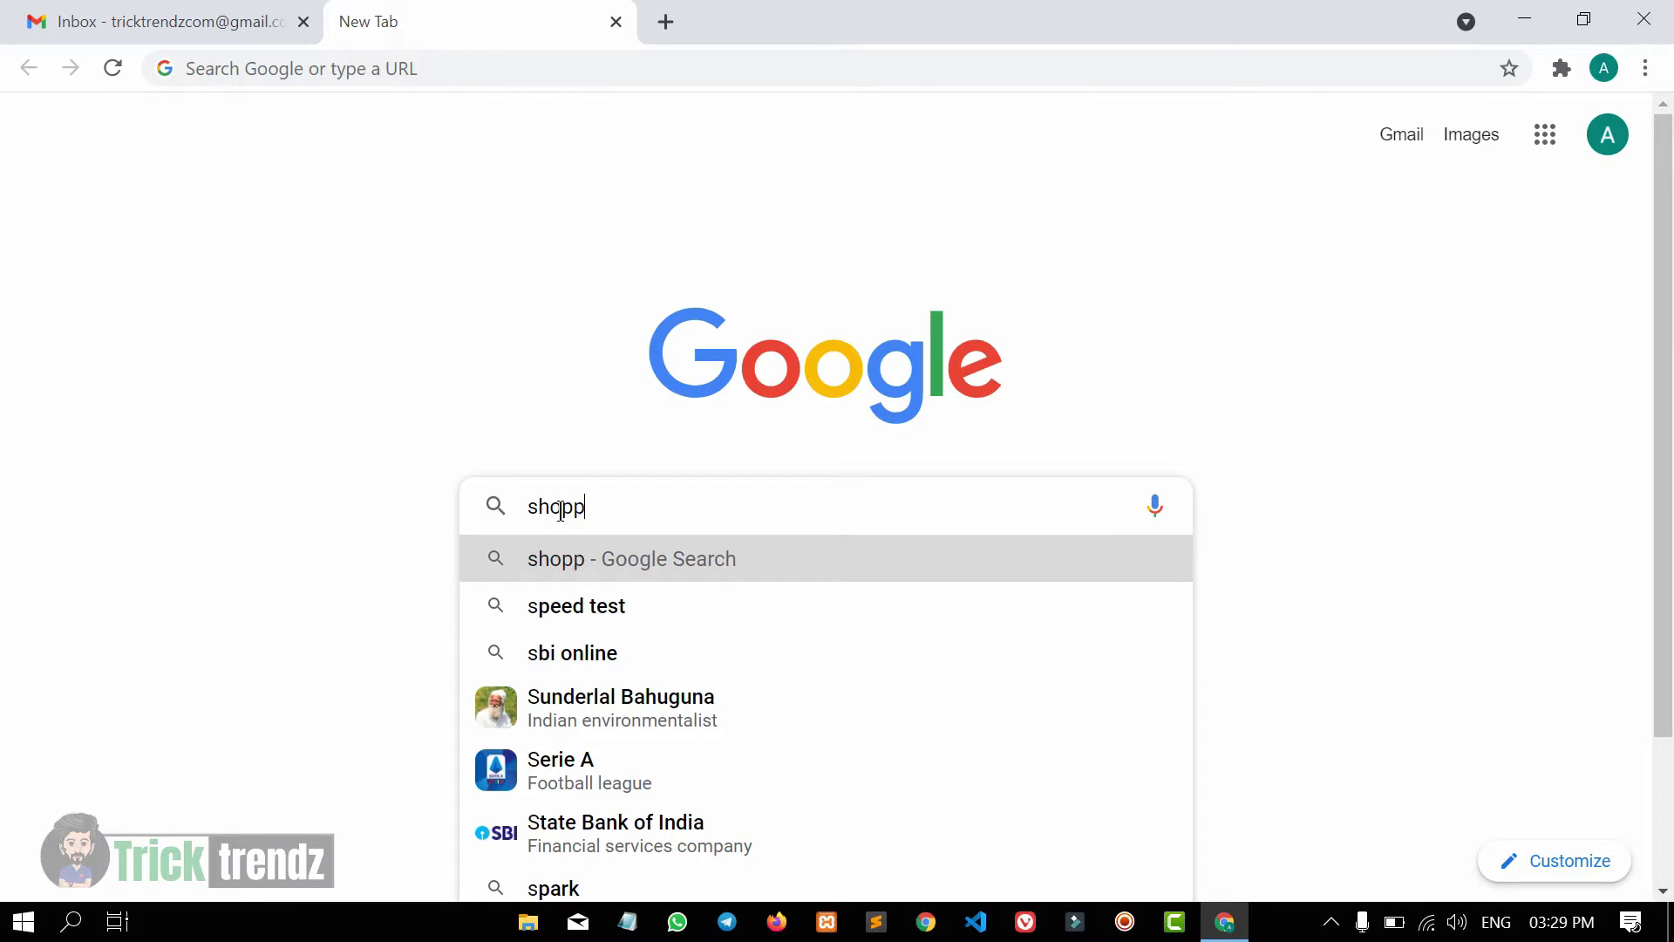
pyautogui.write('ers chrome')
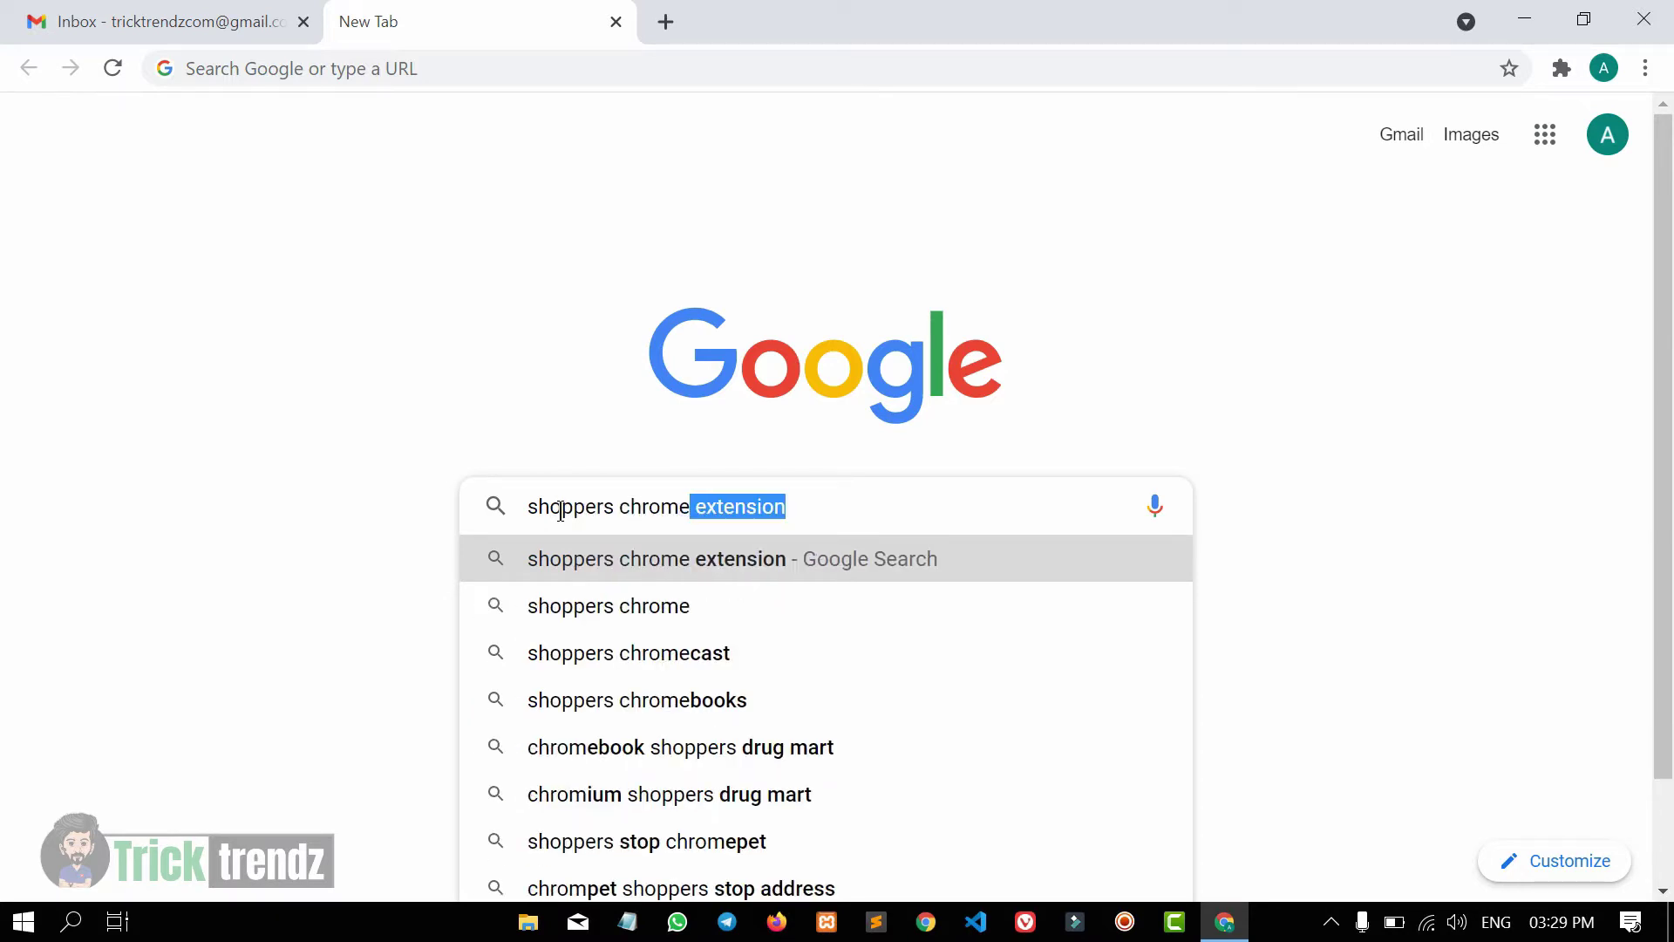
pyautogui.press('Return')
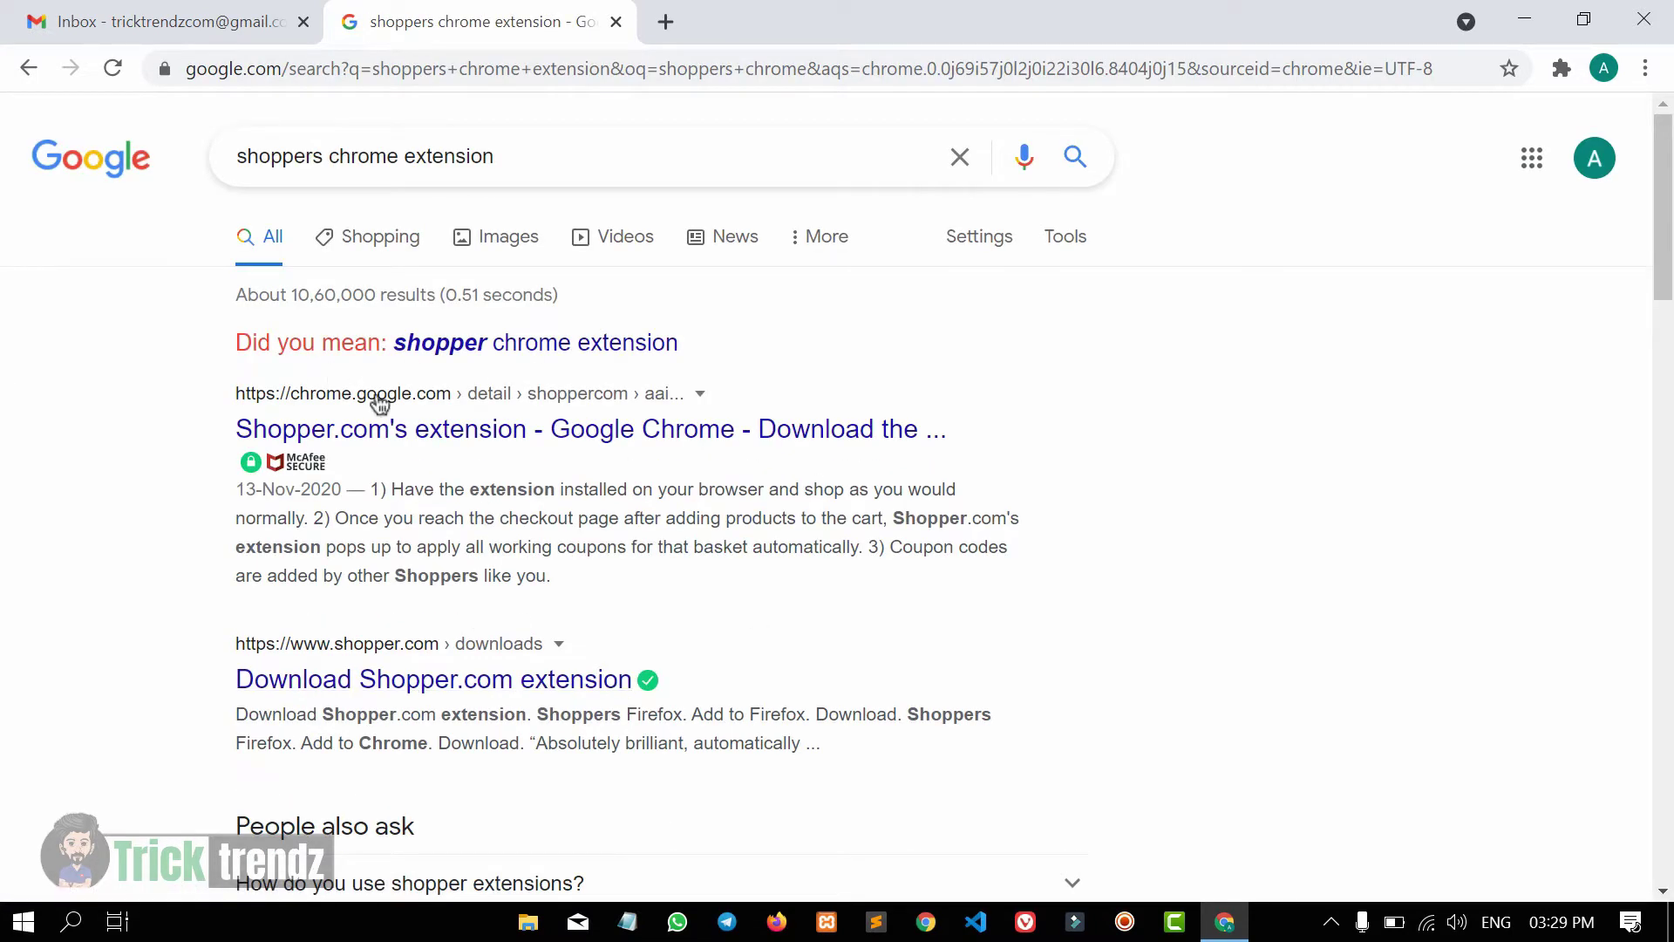
pyautogui.rightClick(582, 442)
pyautogui.rightClick(450, 447)
pyautogui.click(456, 433)
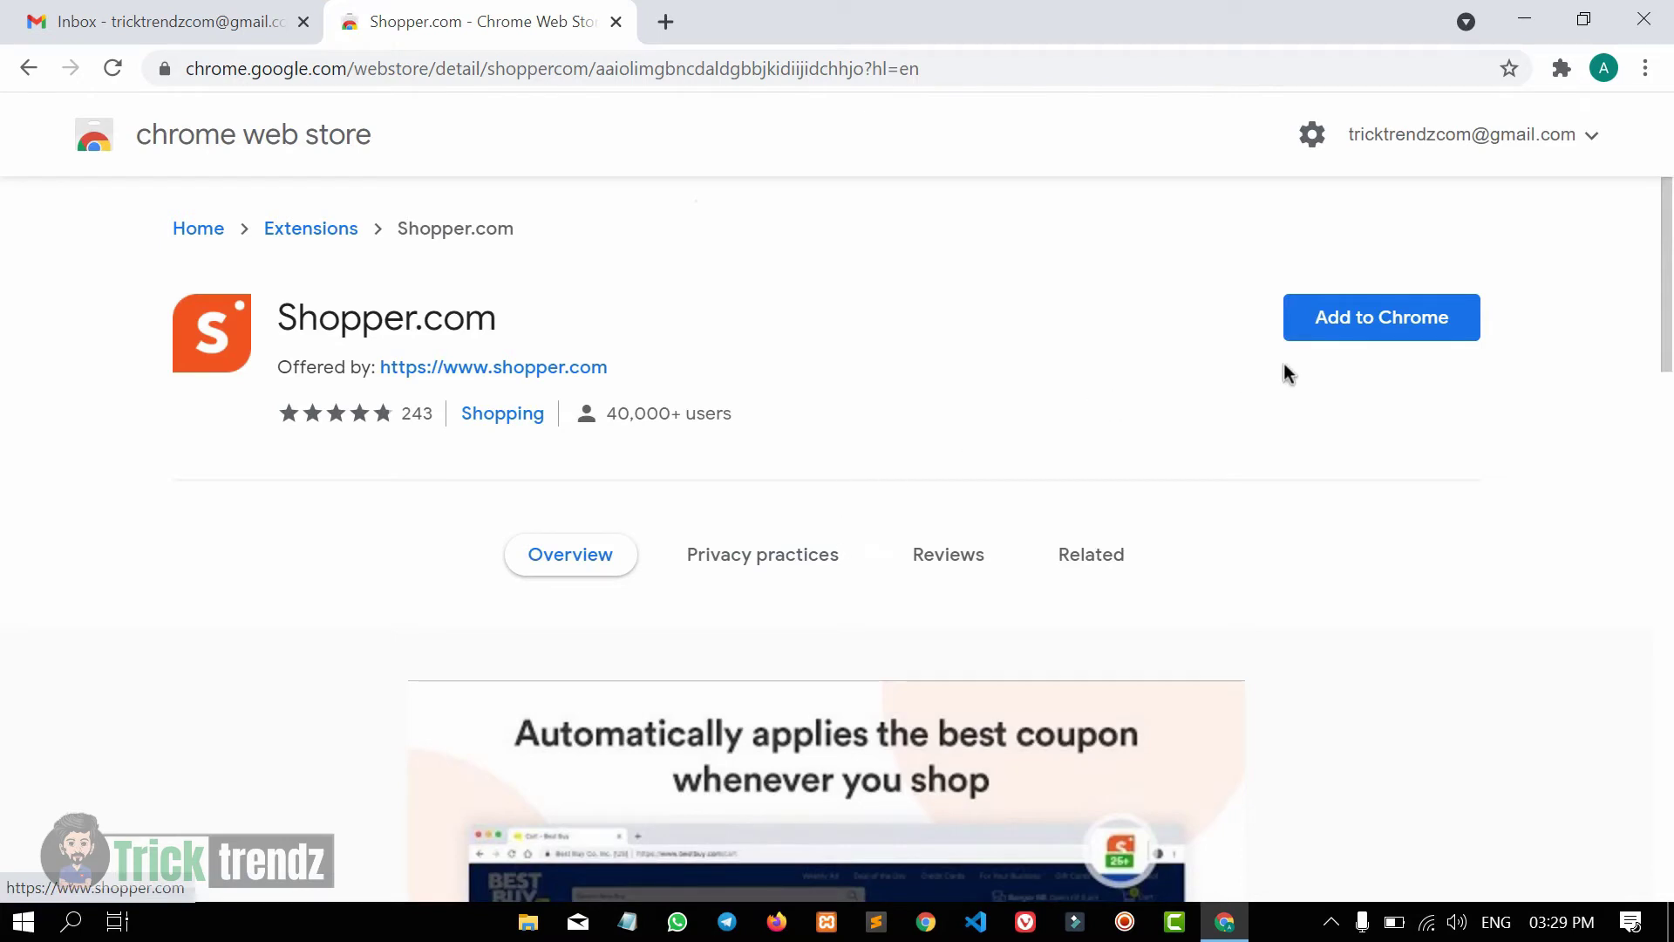
# Add the Shopper.com extension to Chrome and confirm the installation
pyautogui.click(1383, 322)
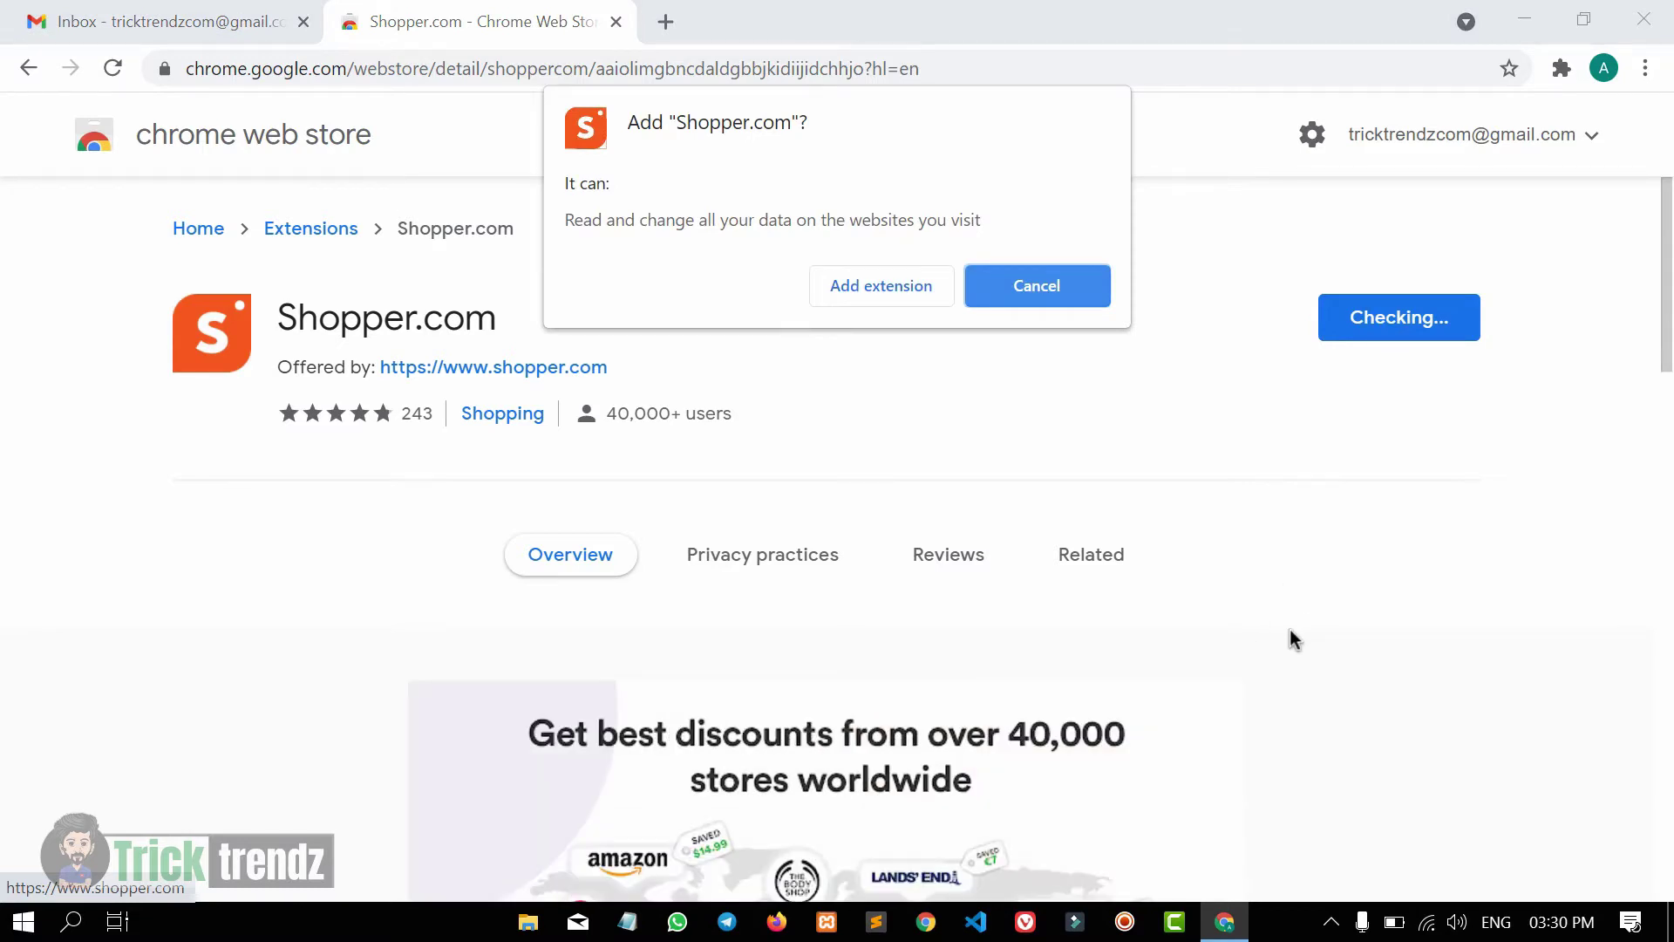
pyautogui.click(882, 291)
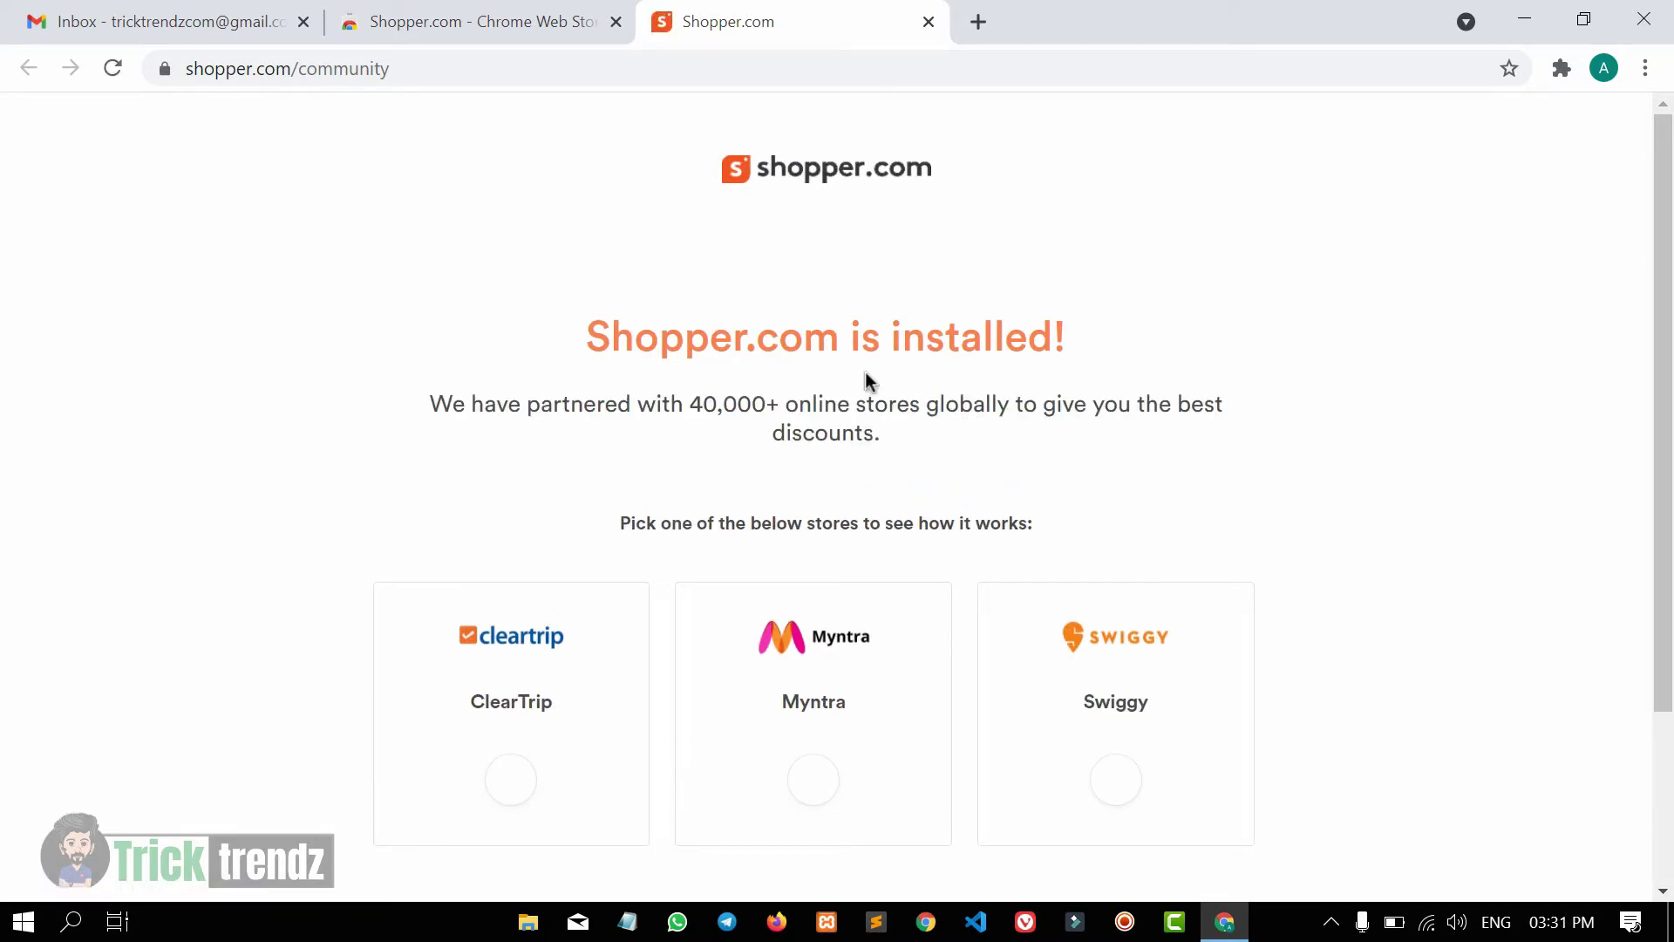
pyautogui.moveTo(1107, 344); pyautogui.dragTo(550, 313)
pyautogui.click(553, 309)
# Close the Shopper.com welcome and Web Store tabs, leaving a fresh new tab
pyautogui.click(927, 24)
pyautogui.click(665, 22)
pyautogui.click(617, 22)
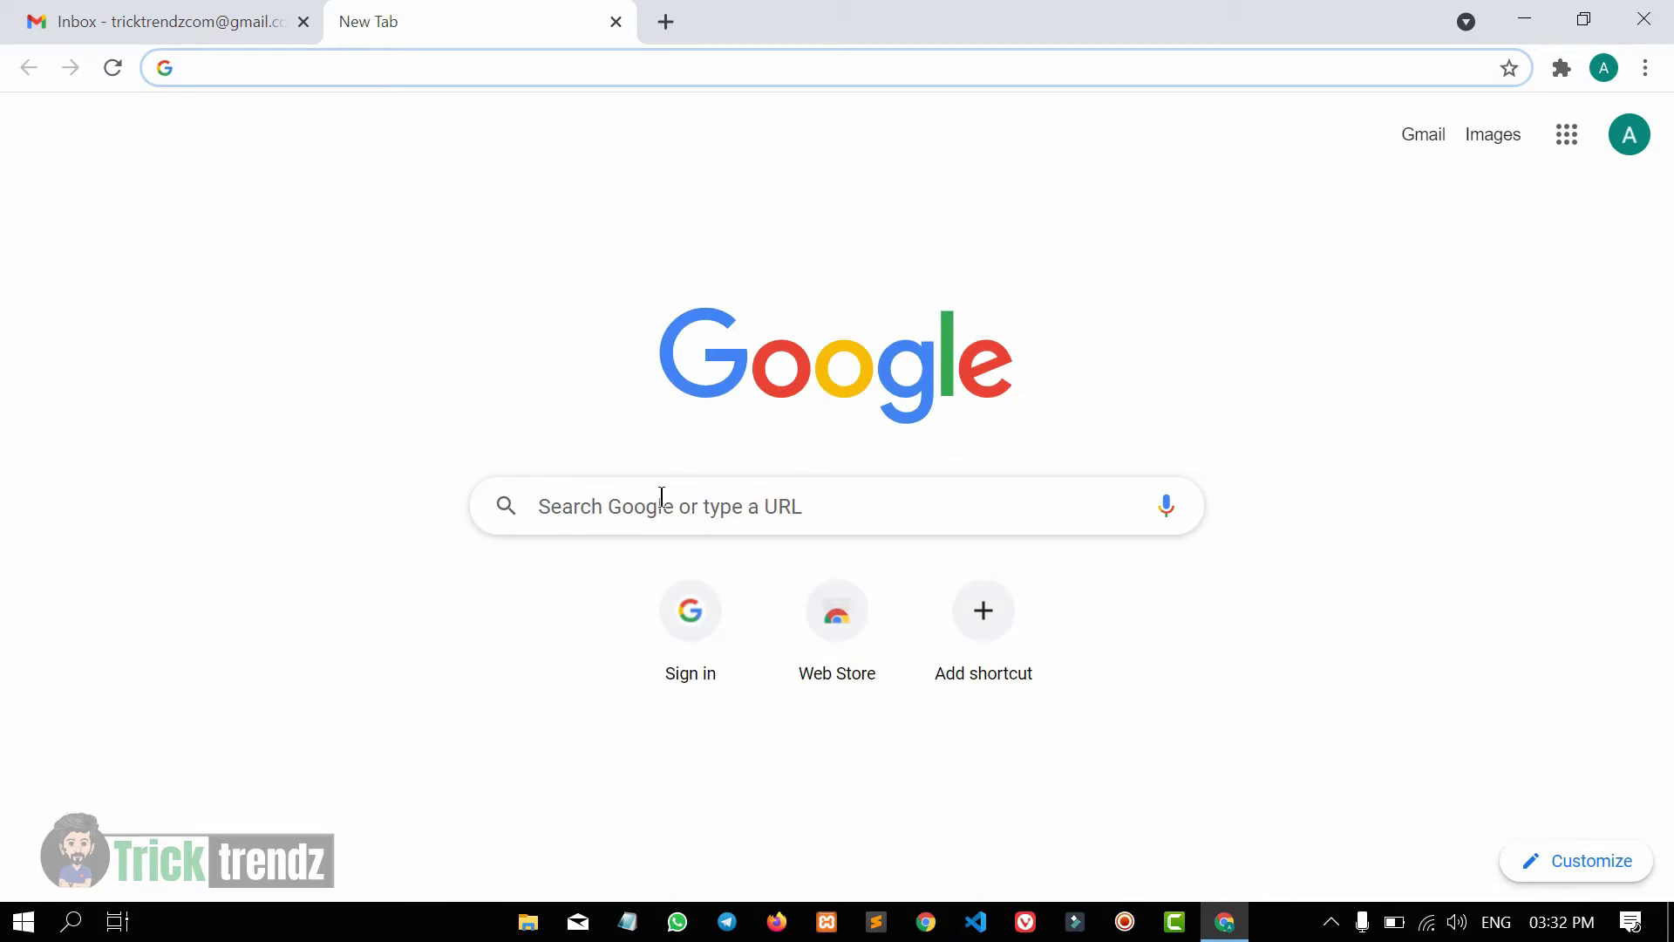
# Search Google for 'bigrock' and open the BigRock site in a new tab
pyautogui.click(662, 496)
pyautogui.write('b')
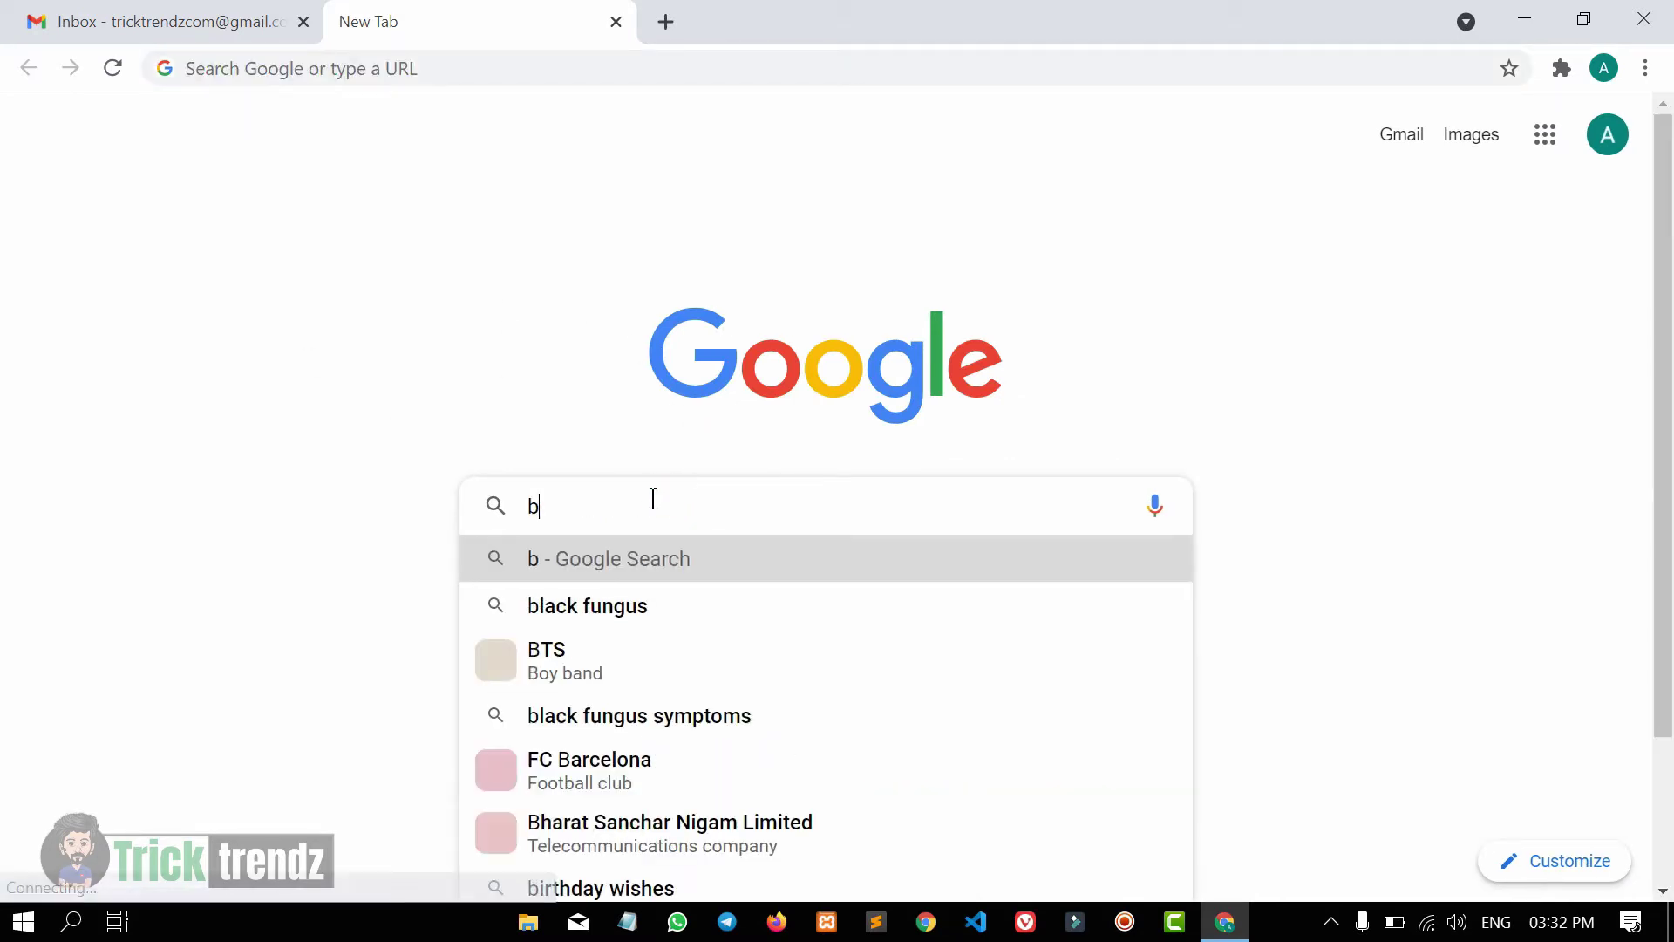
pyautogui.write('igrock')
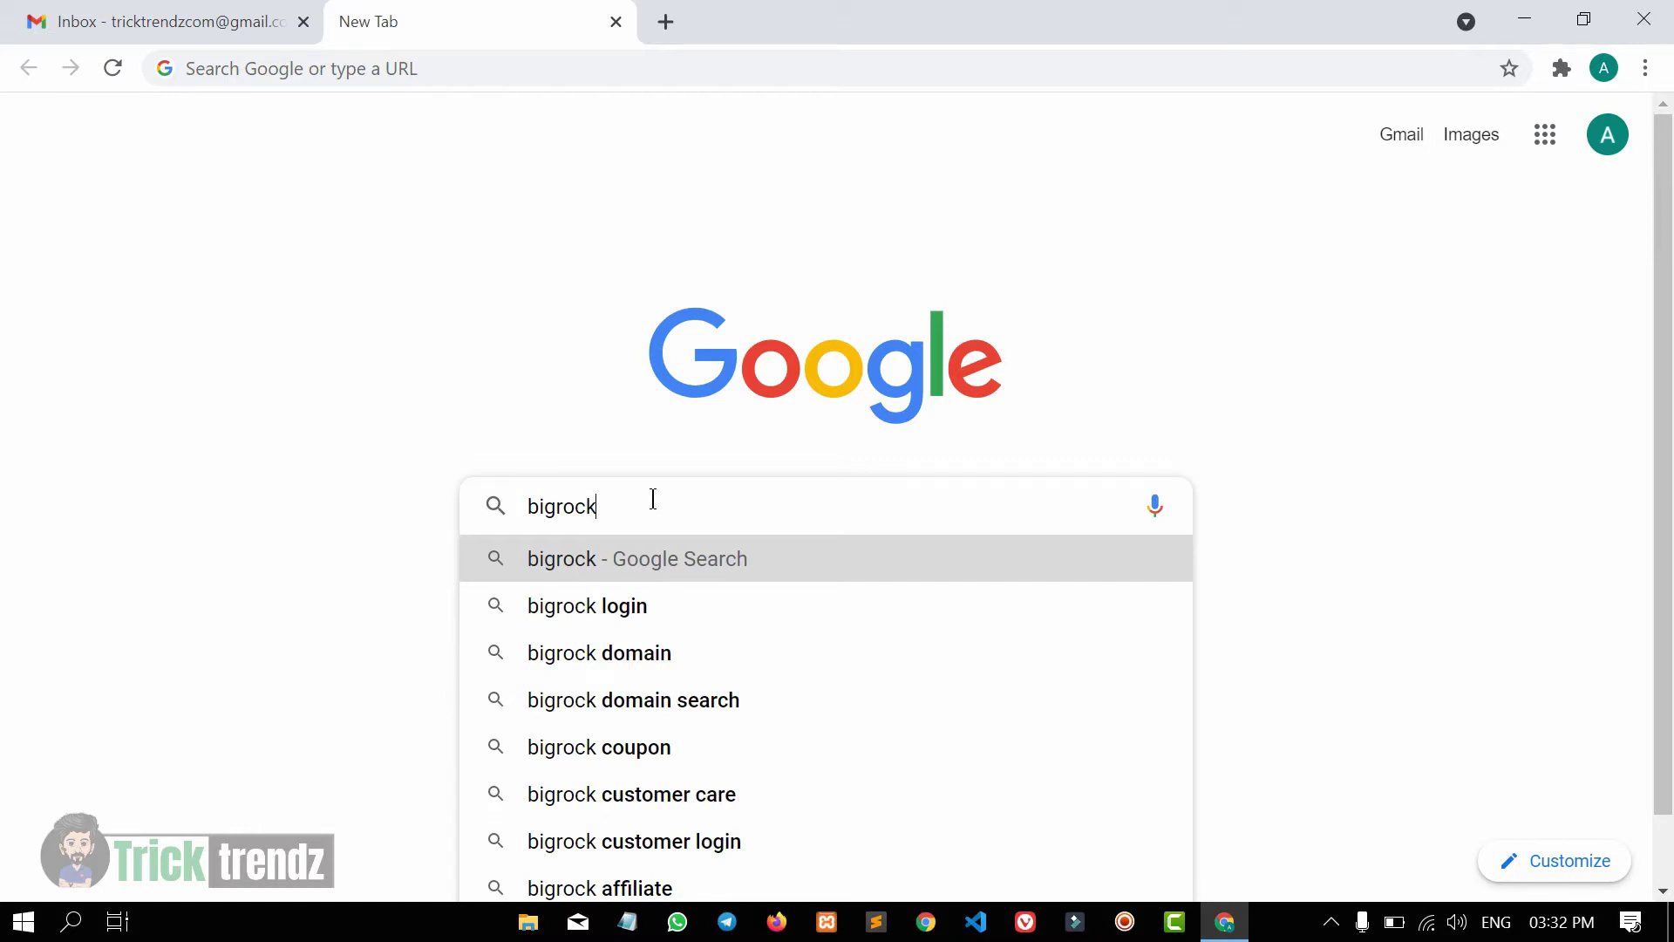
pyautogui.press('Return')
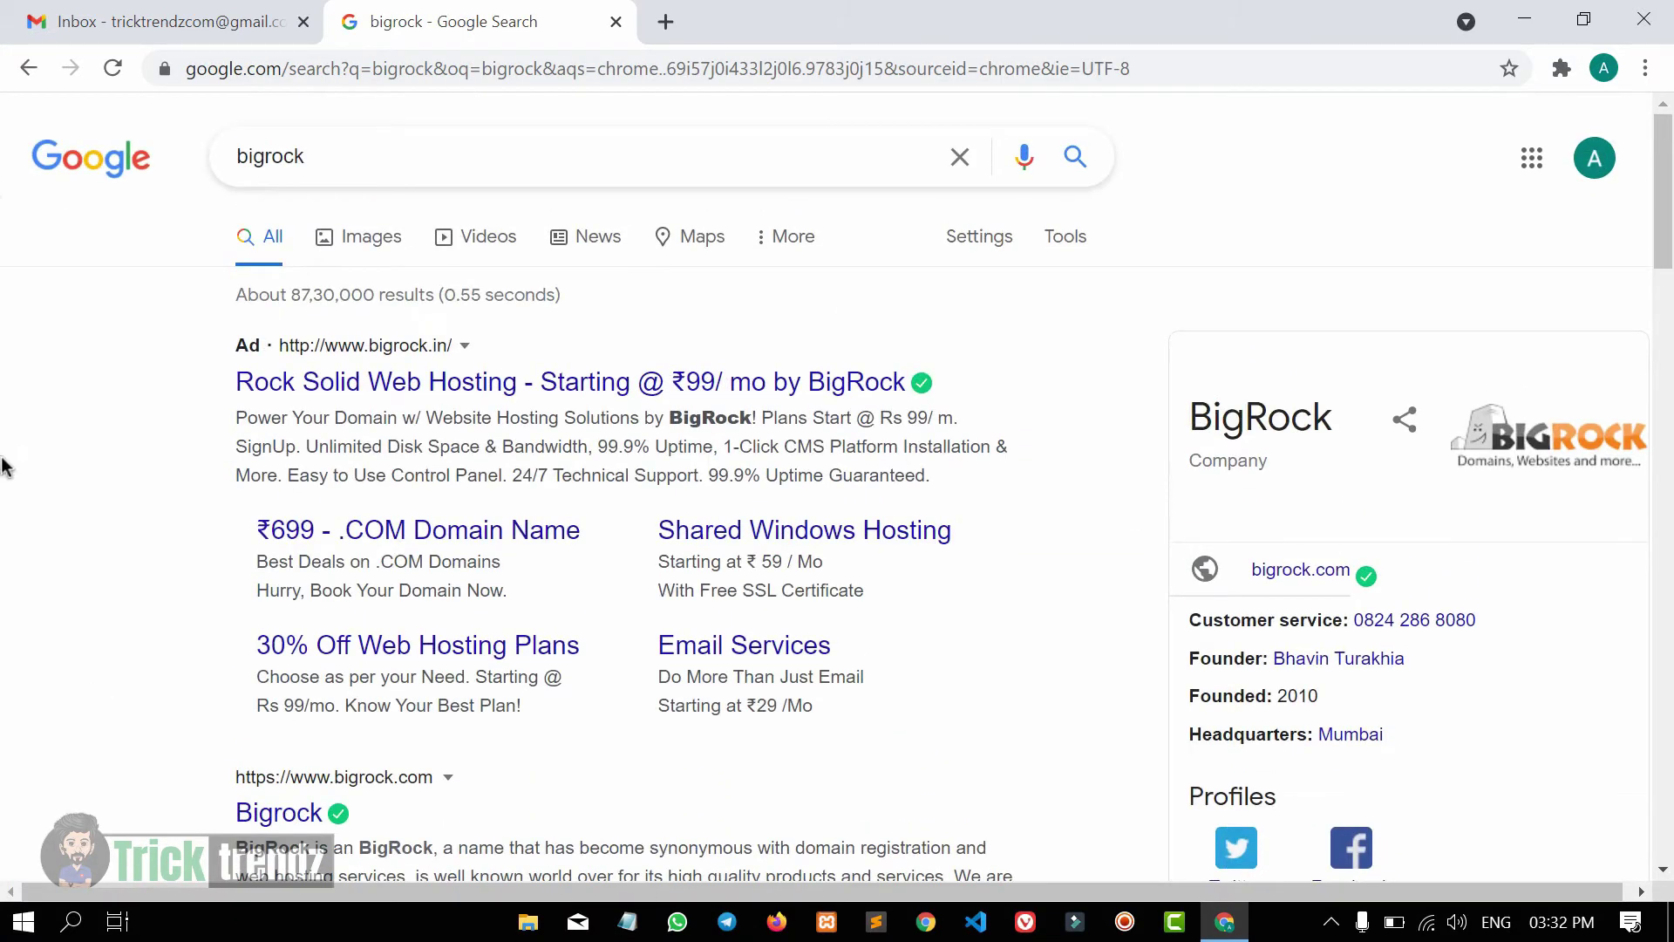
pyautogui.scroll(-3, 4, 466)
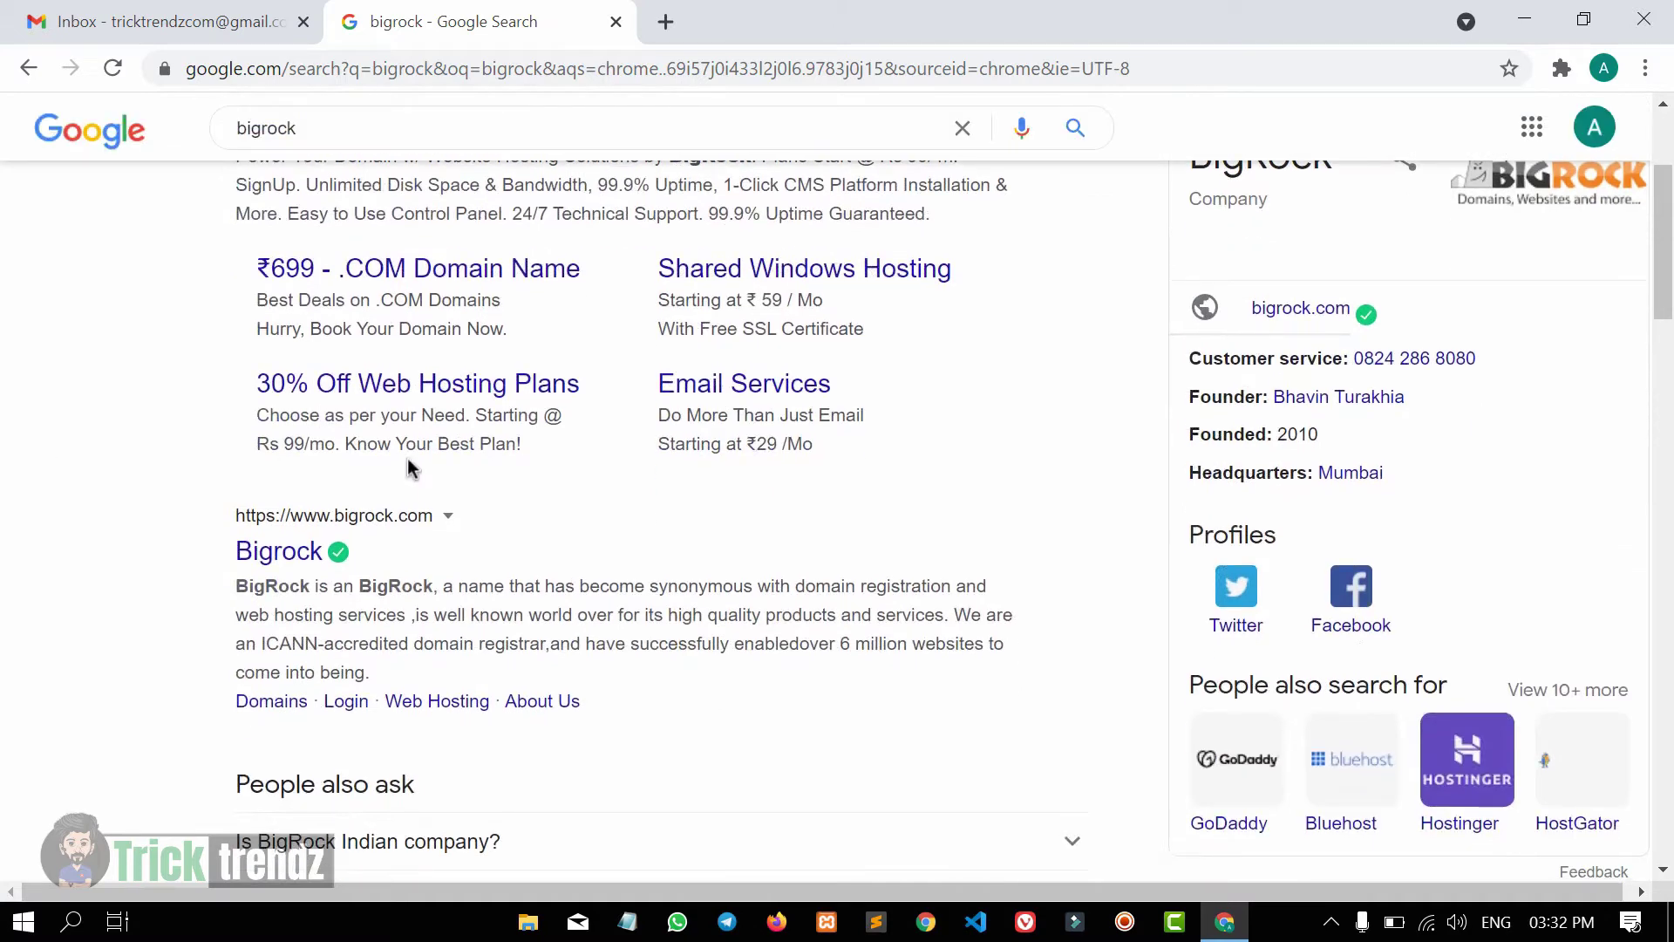
pyautogui.rightClick(296, 561)
pyautogui.click(340, 572)
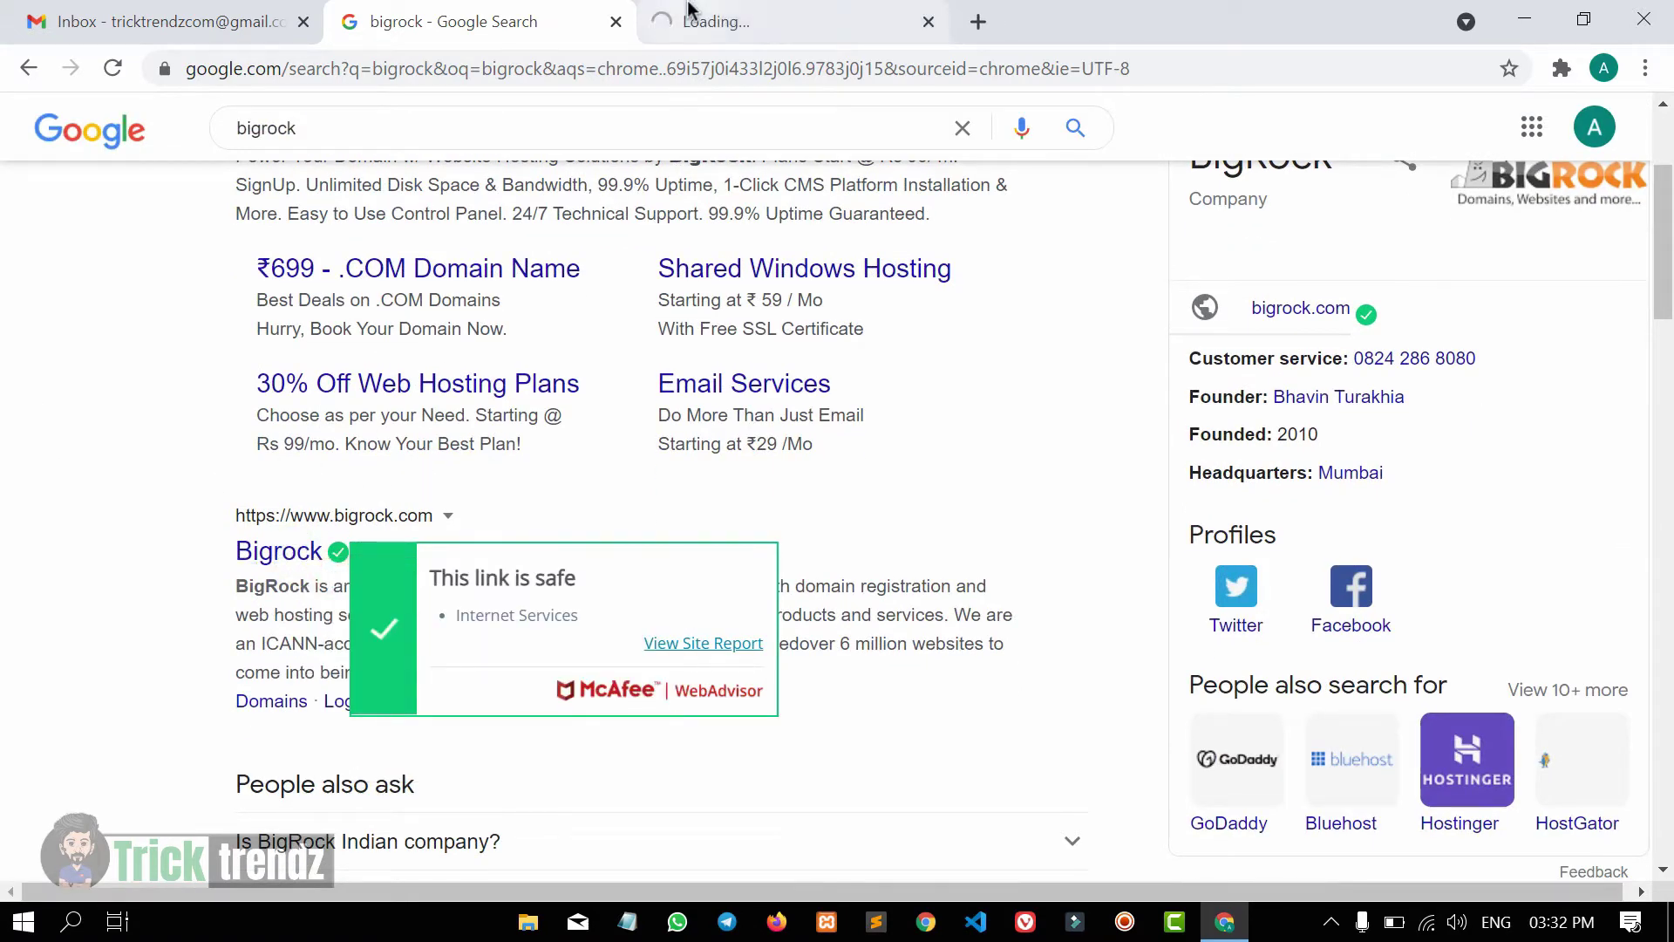
pyautogui.click(698, 21)
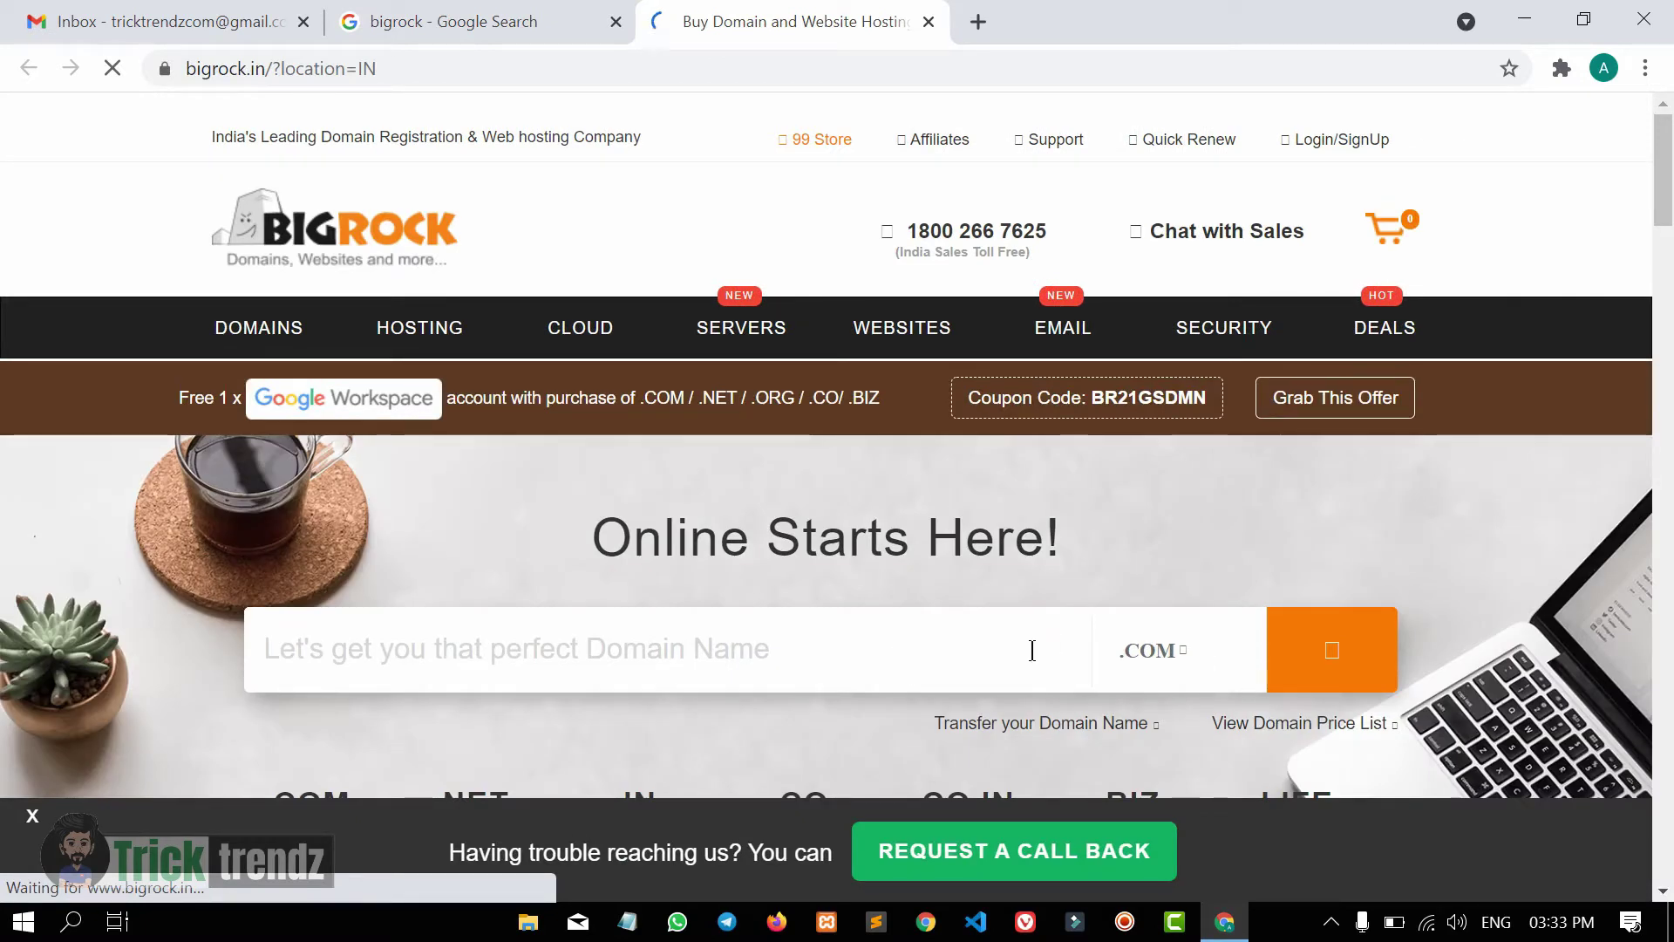
# Look up the domain 'tricktrendz' on BigRock with the .com and .net extensions
pyautogui.scroll(-3, 857, 474)
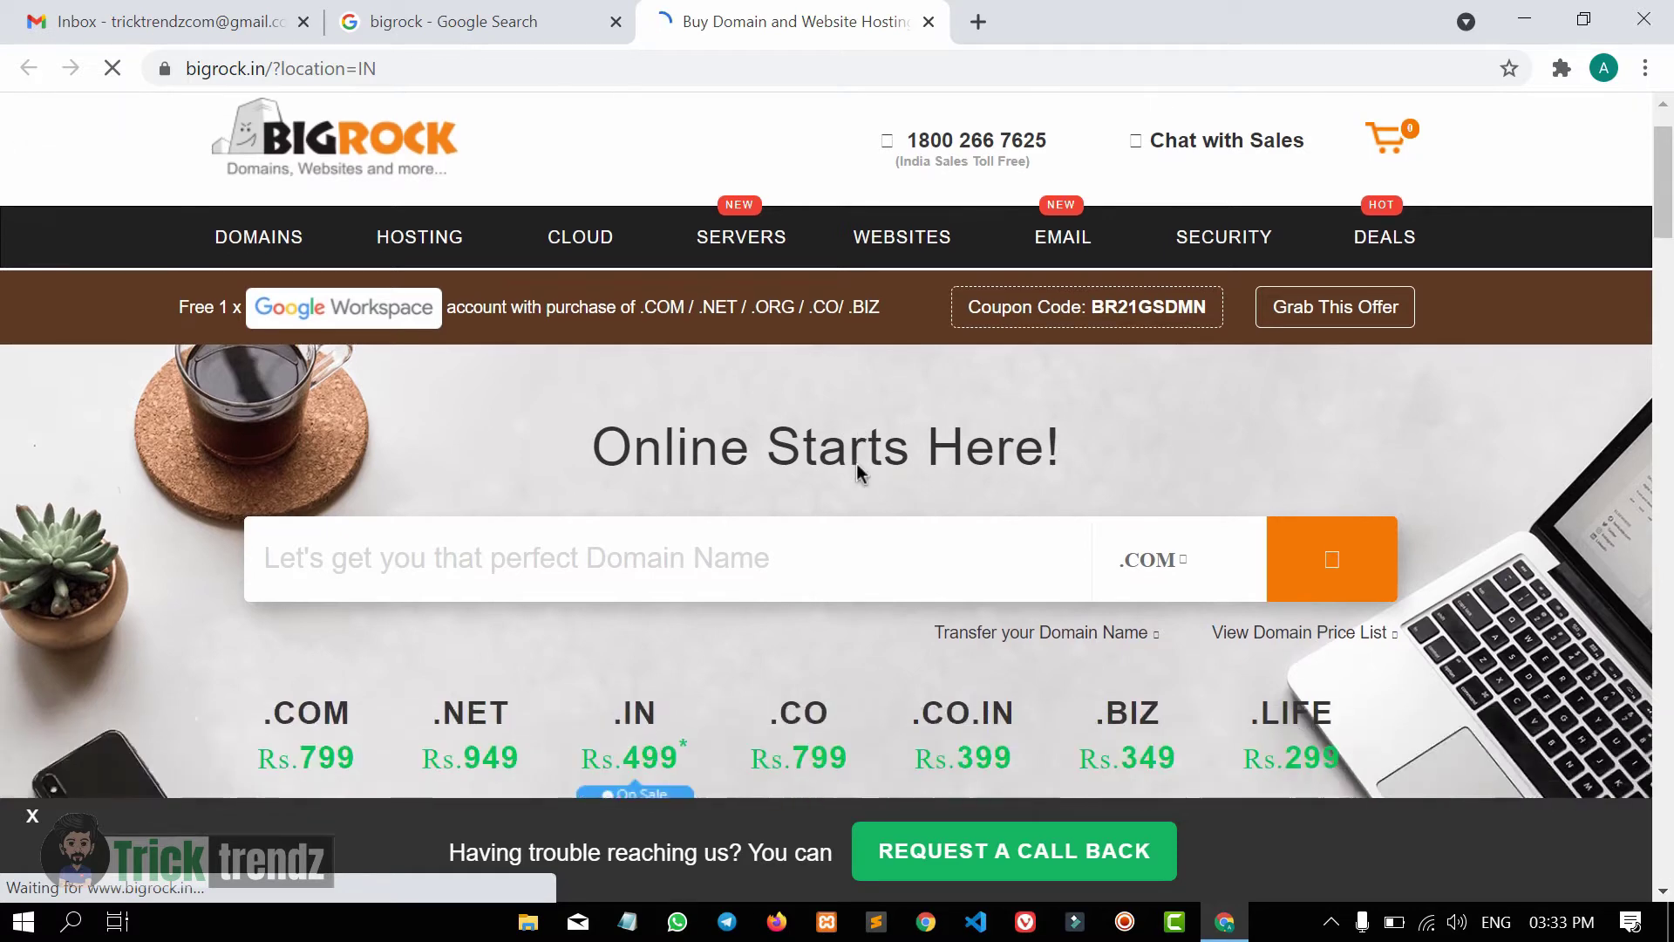
pyautogui.scroll(2, 163, 407)
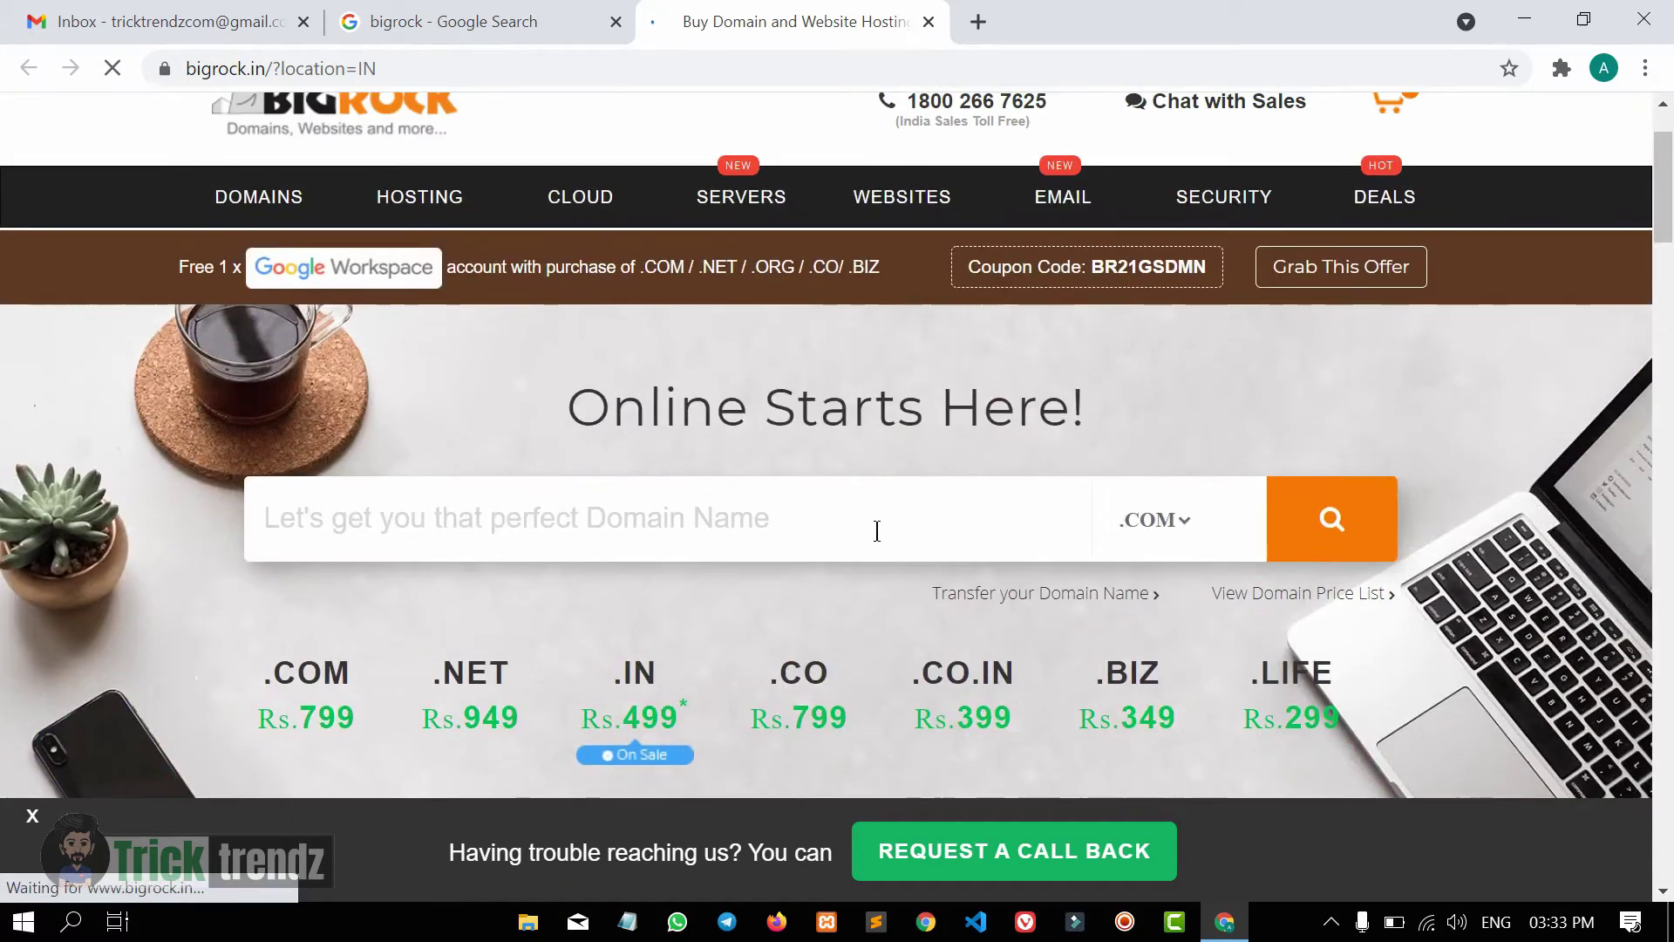
pyautogui.click(520, 514)
pyautogui.write('tricktrendz')
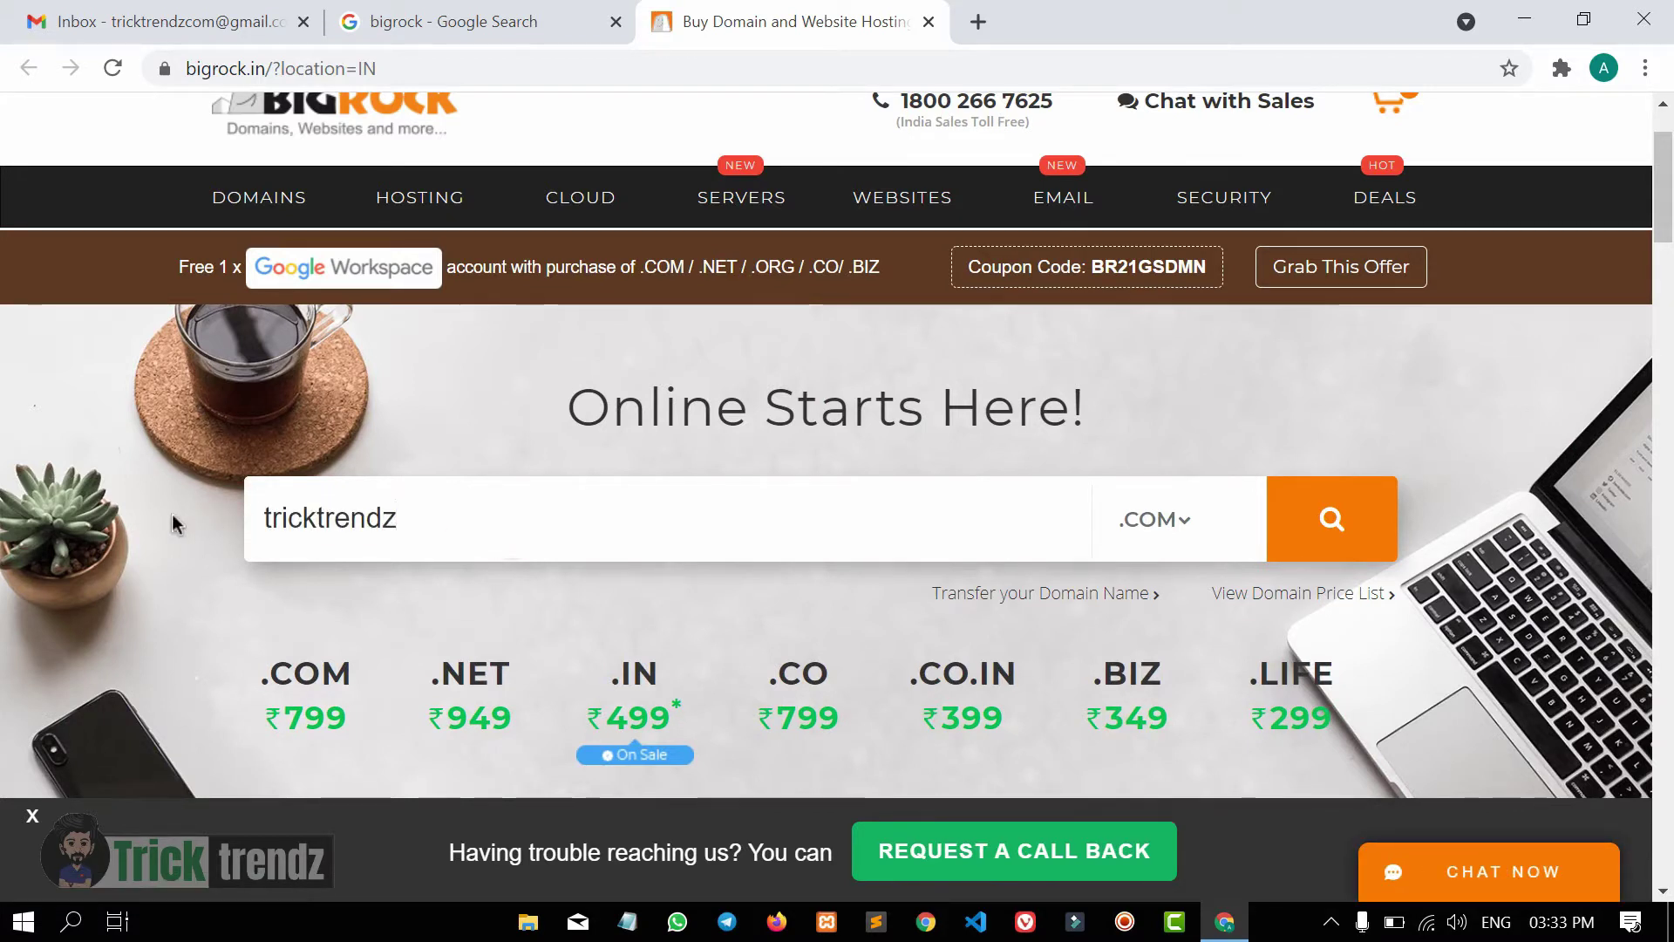
pyautogui.click(1162, 520)
pyautogui.scroll(-3, 1163, 517)
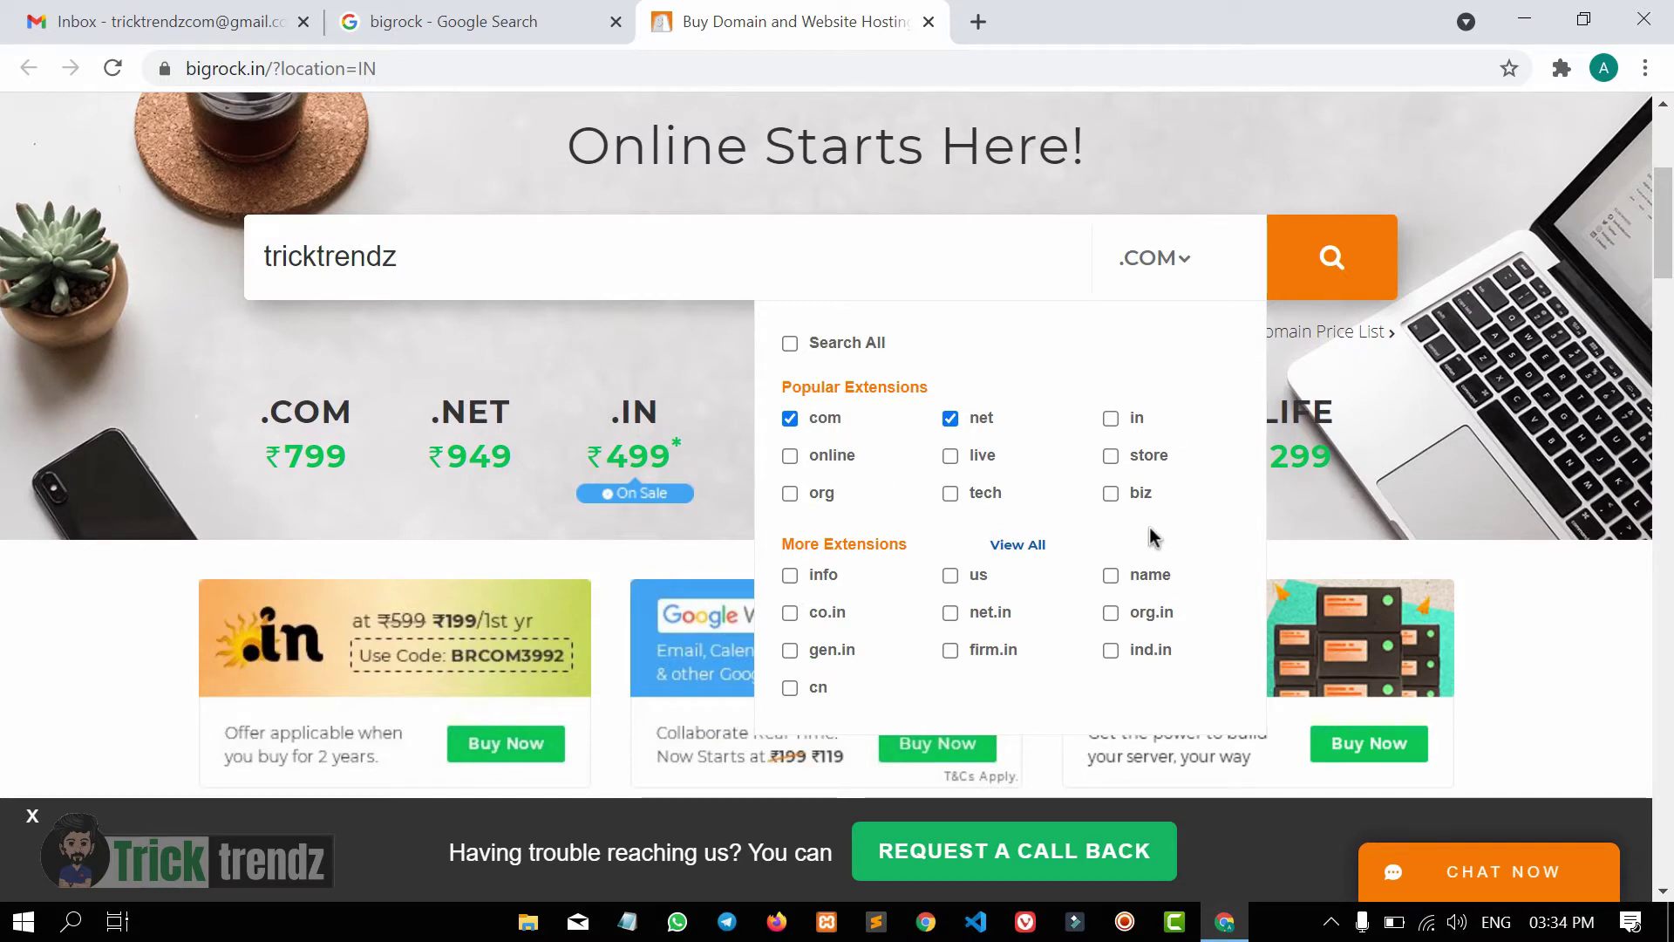
pyautogui.click(1179, 275)
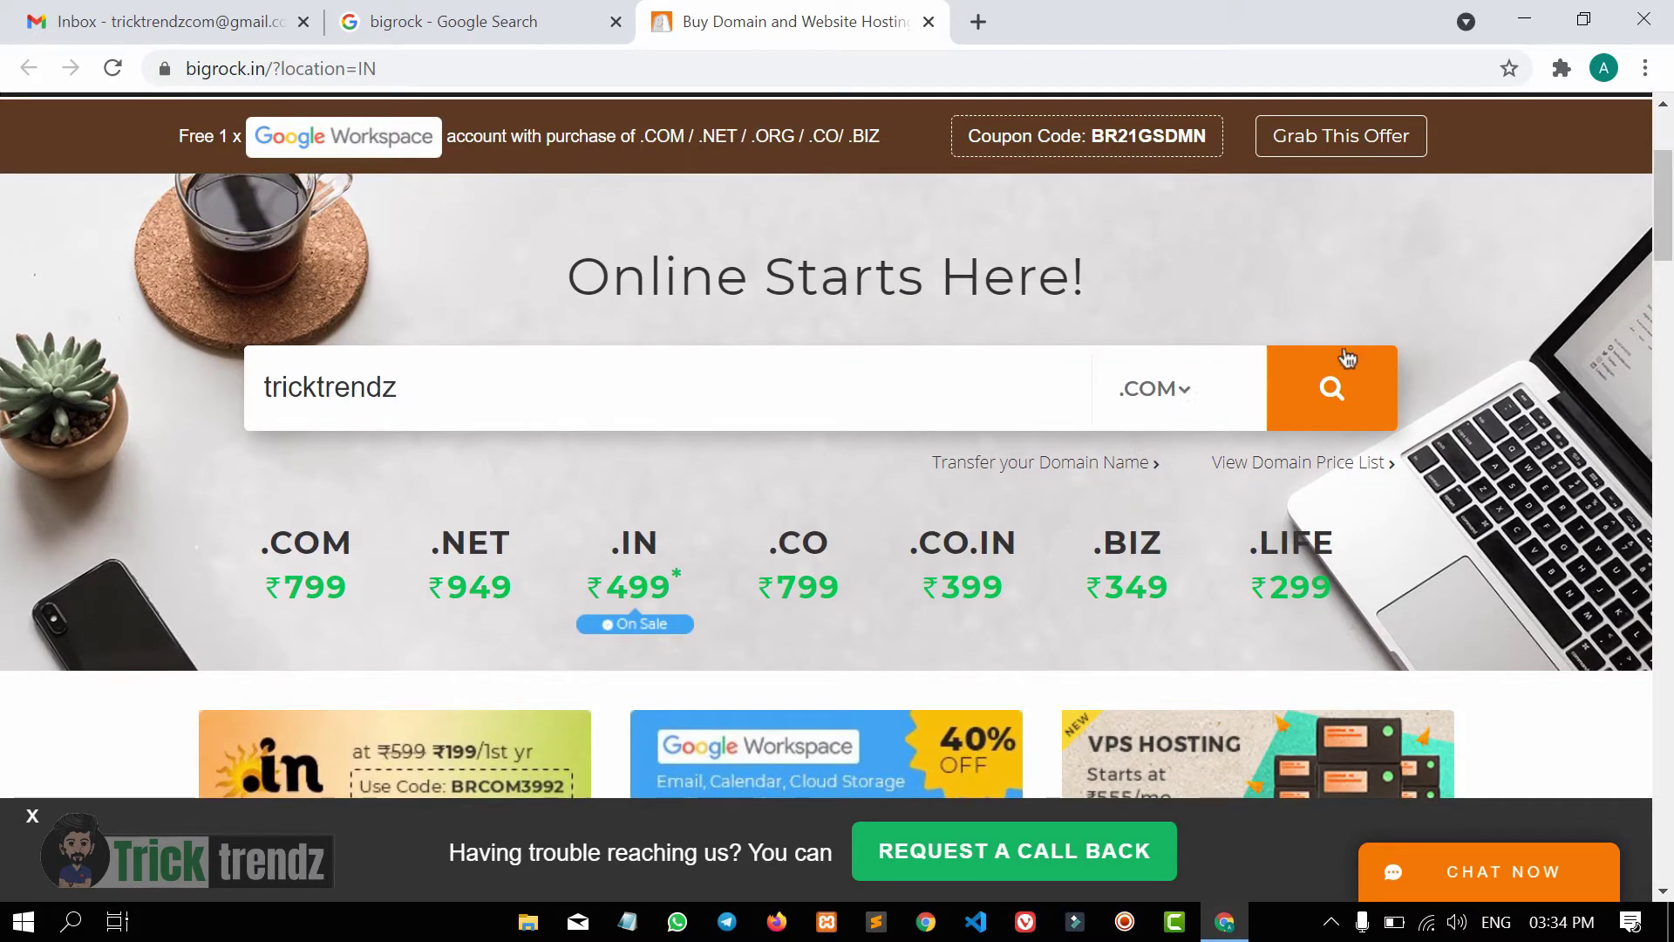
pyautogui.click(1329, 408)
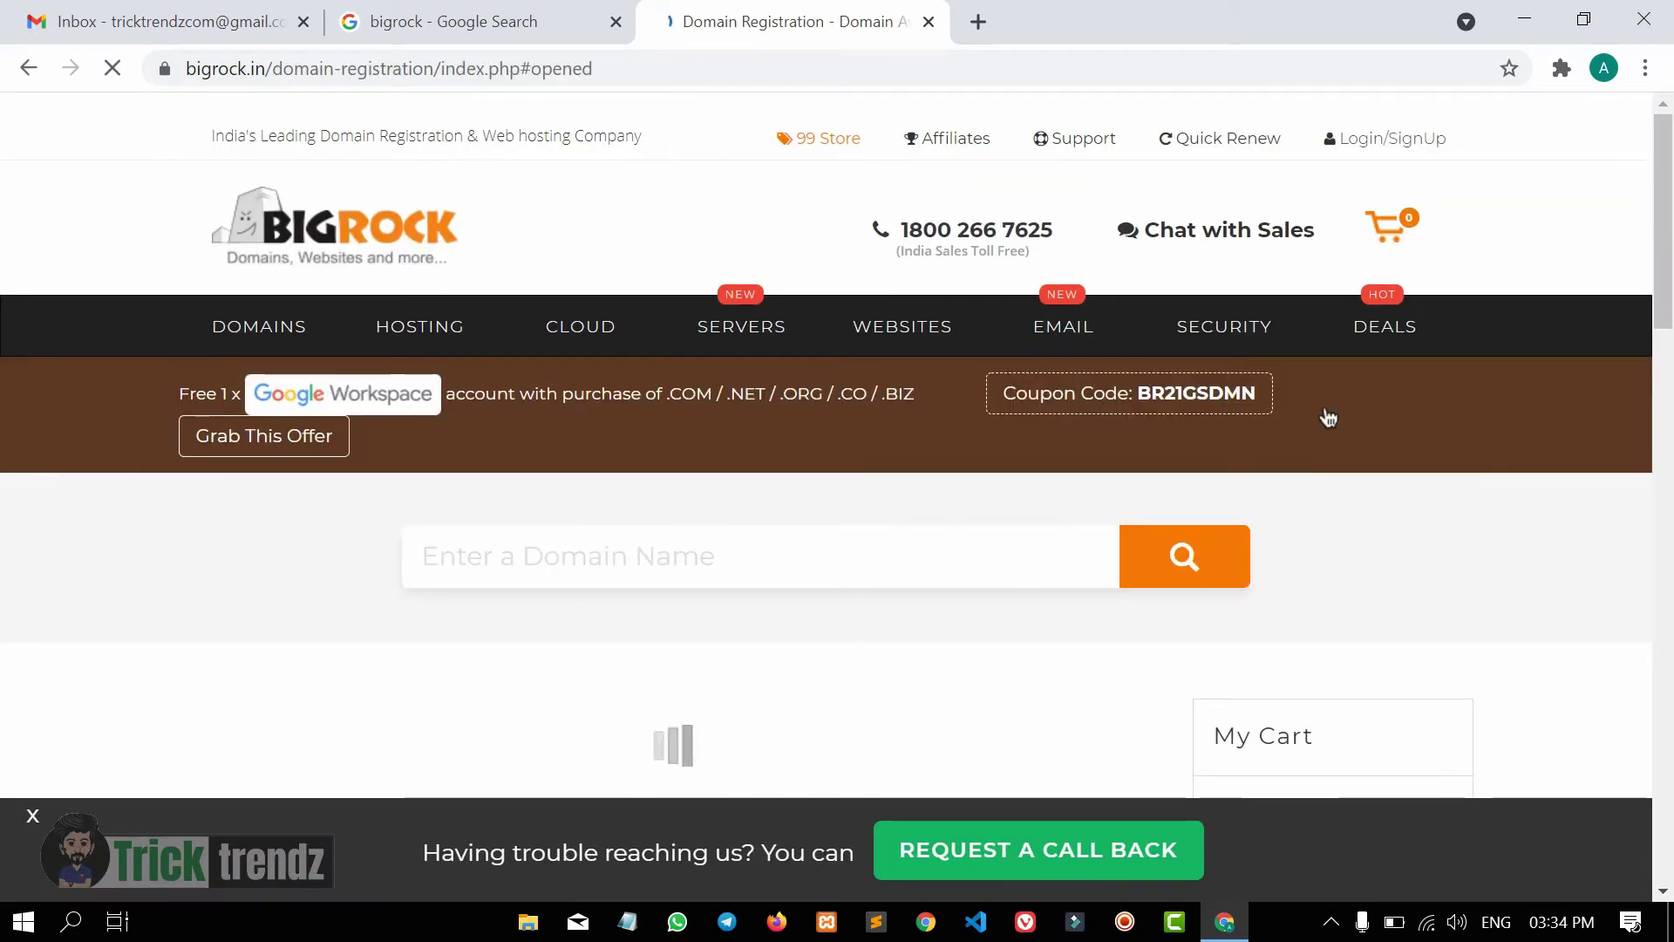
# Add tricktrendz.com to the BigRock cart
pyautogui.scroll(-3, 737, 539)
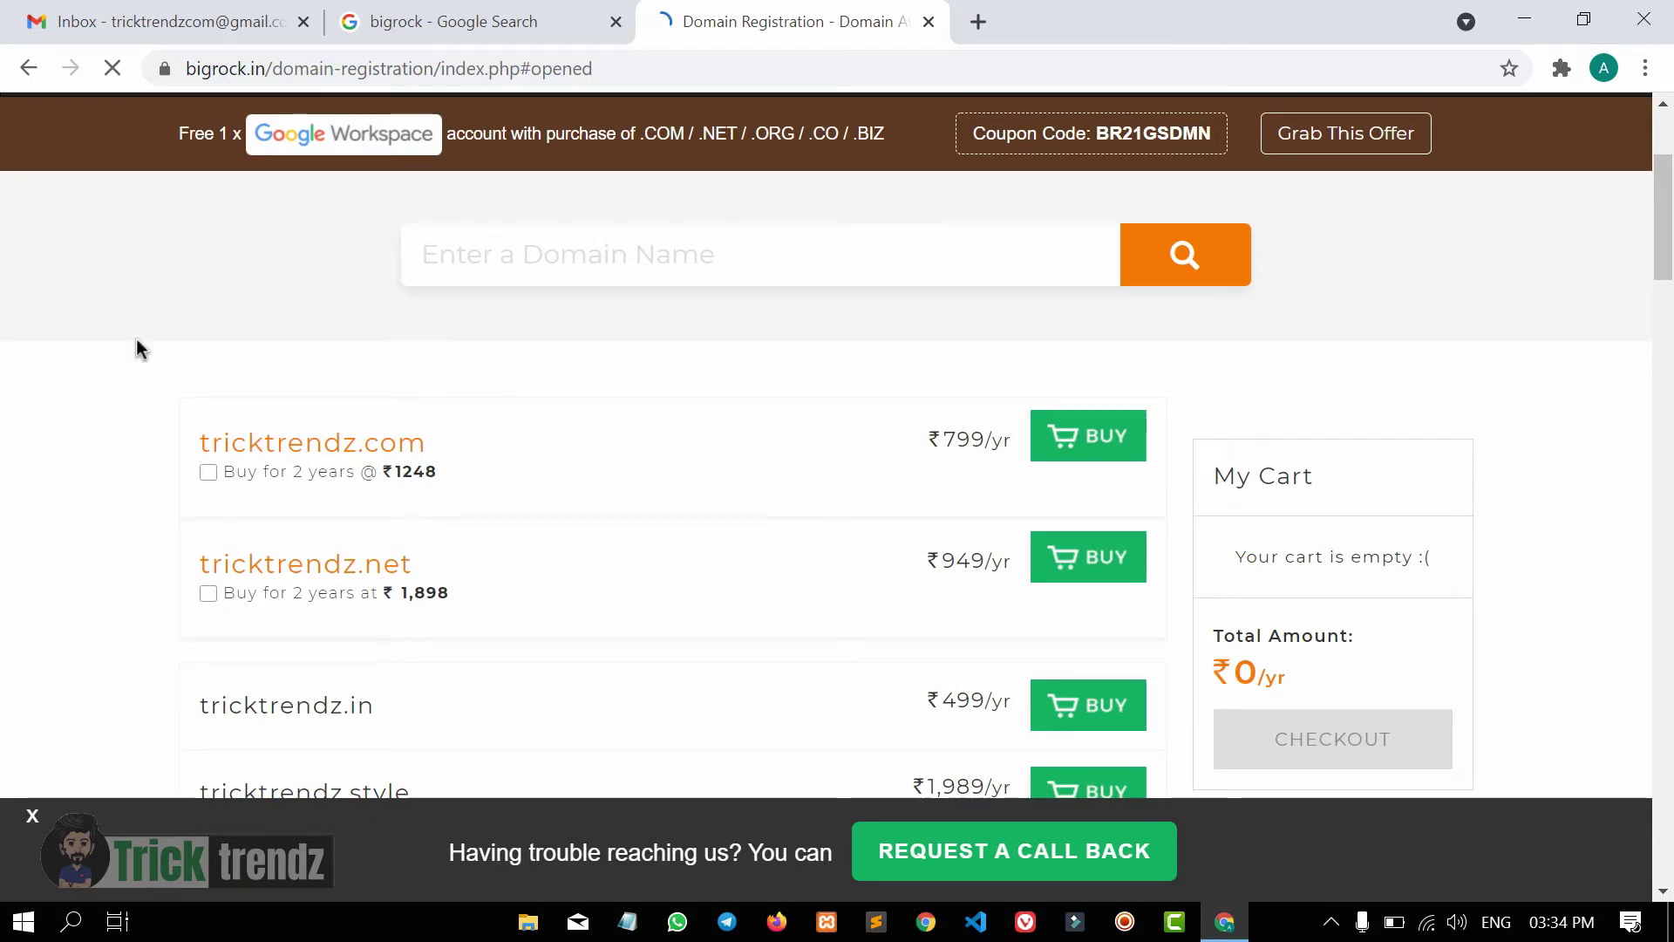
pyautogui.scroll(-3, 448, 499)
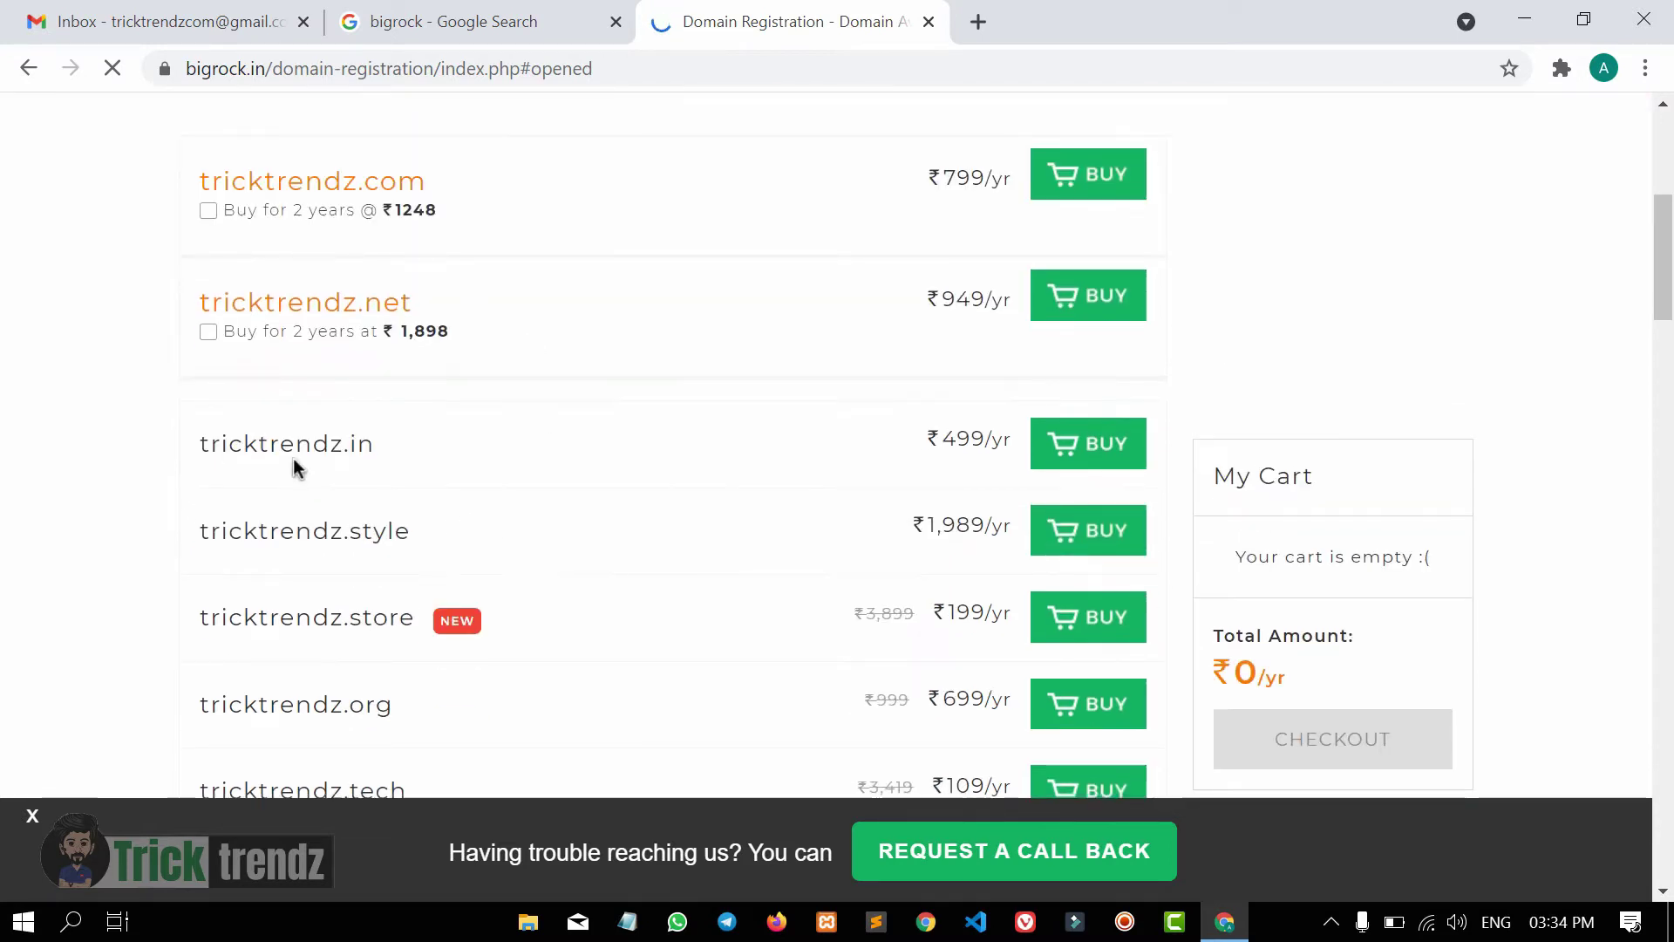
pyautogui.scroll(-5, 342, 351)
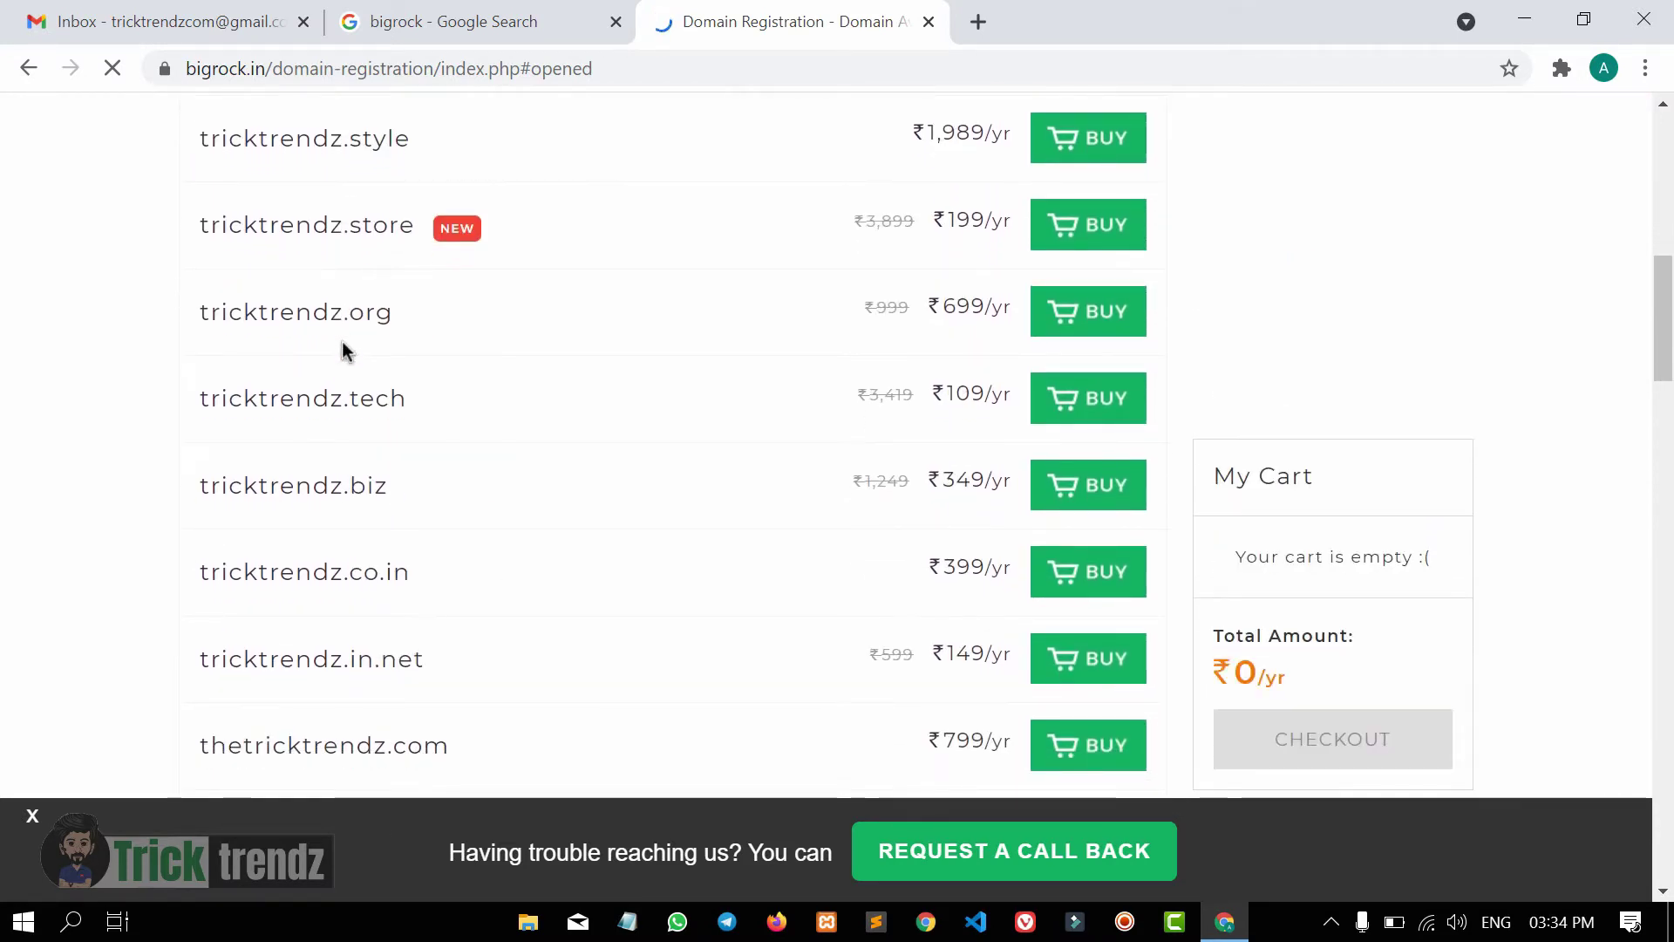
pyautogui.scroll(2, 342, 350)
pyautogui.scroll(-3, 342, 351)
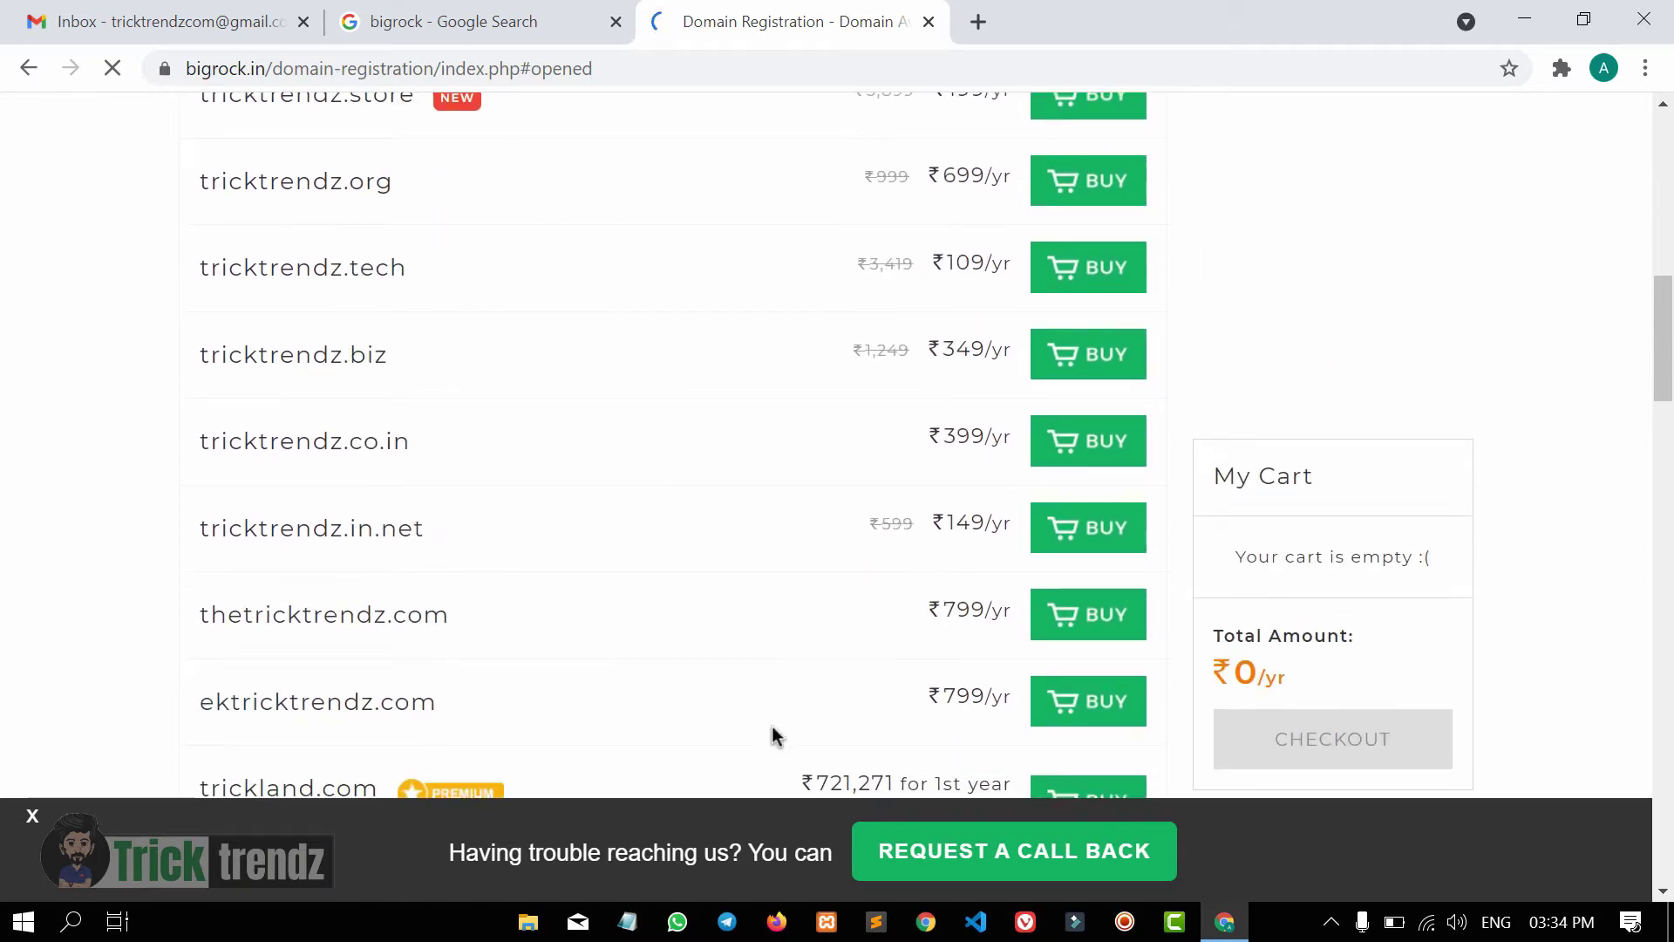
pyautogui.scroll(2, 559, 632)
pyautogui.scroll(3, 920, 628)
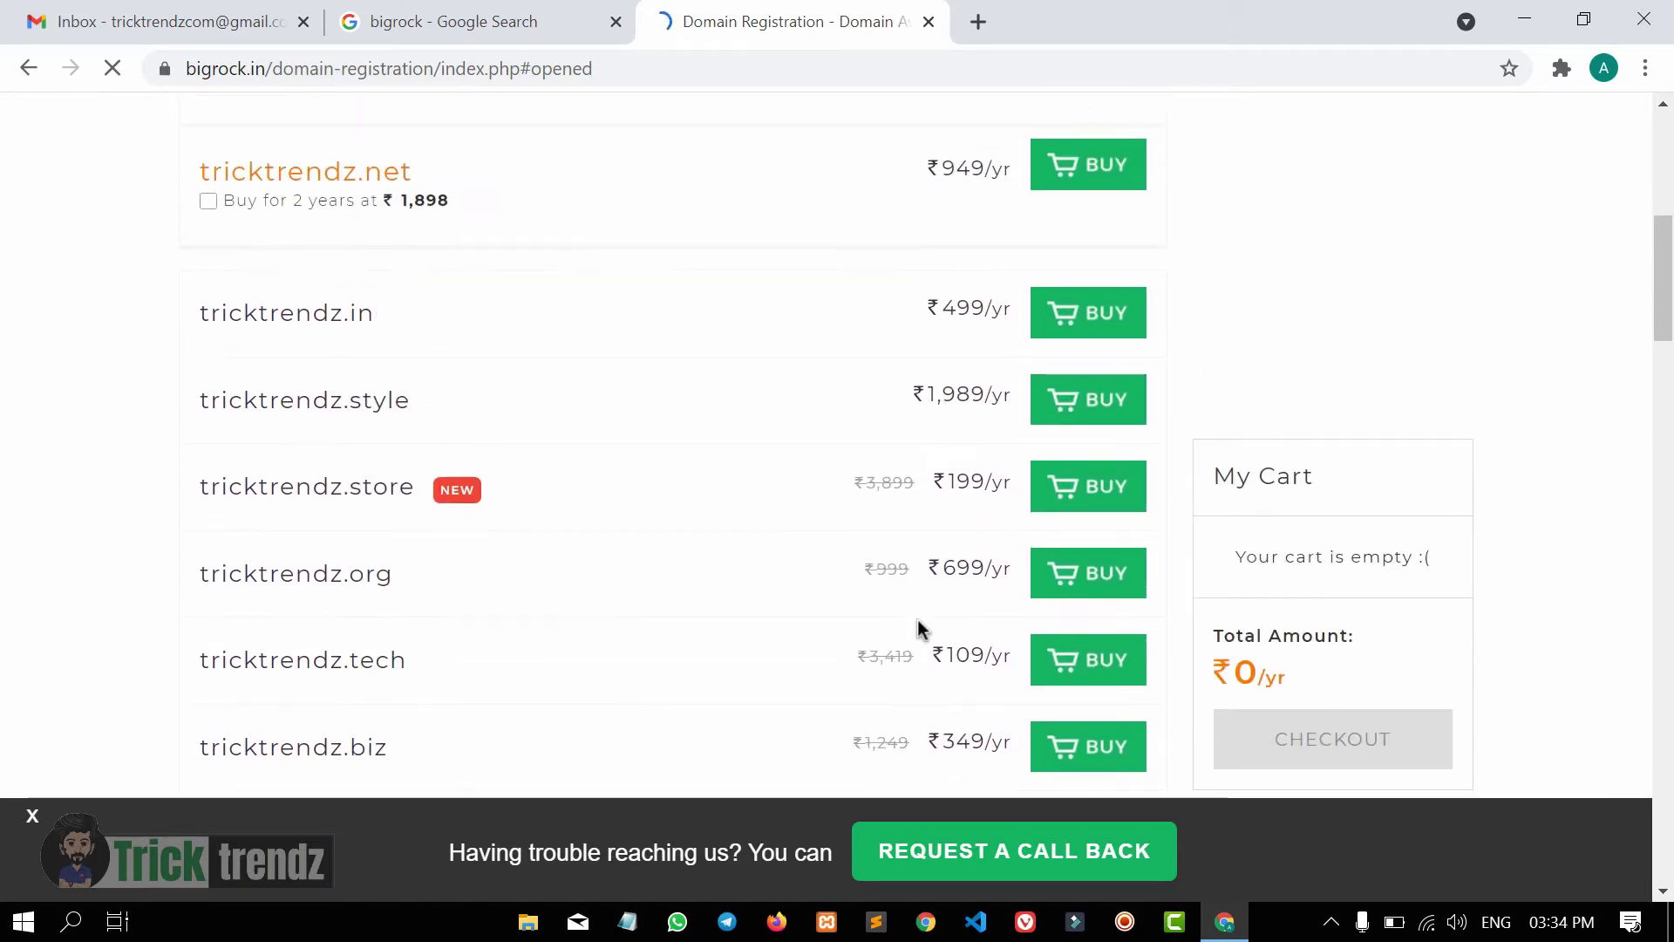
pyautogui.scroll(-1, 920, 628)
pyautogui.scroll(6, 920, 628)
pyautogui.scroll(-3, 917, 645)
pyautogui.scroll(2, 169, 392)
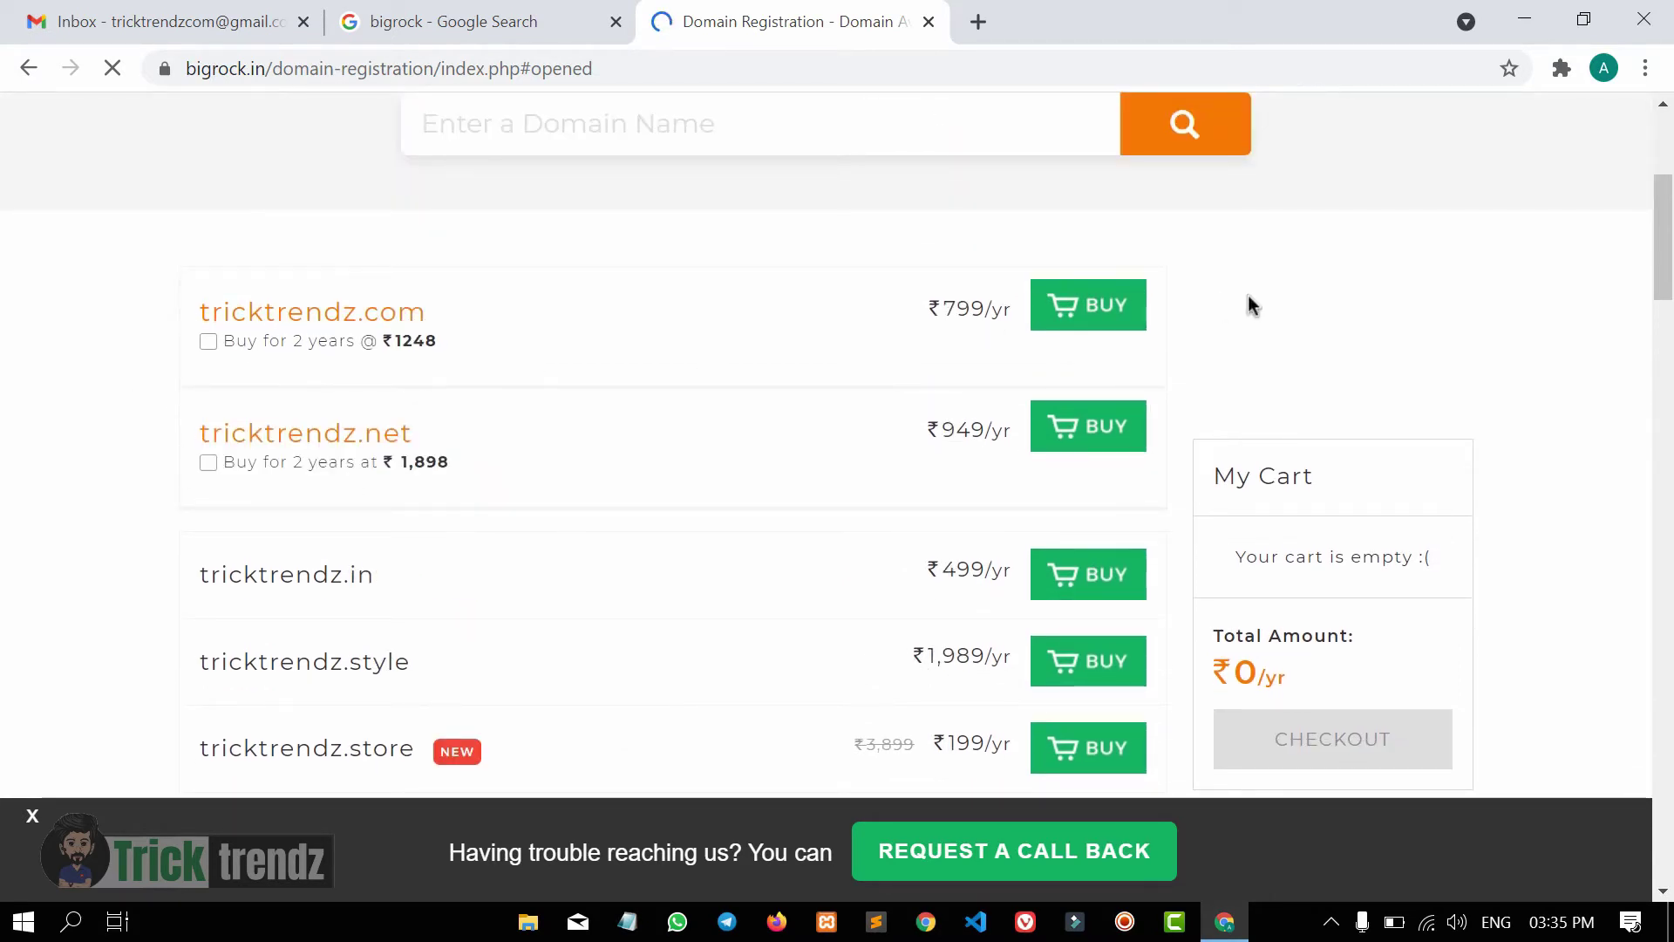
pyautogui.click(1107, 314)
# Check out the cart, skipping the WebsiteBuilder offer
pyautogui.scroll(-2, 882, 328)
pyautogui.scroll(3, 381, 397)
pyautogui.scroll(-2, 362, 440)
pyautogui.scroll(-1, 362, 440)
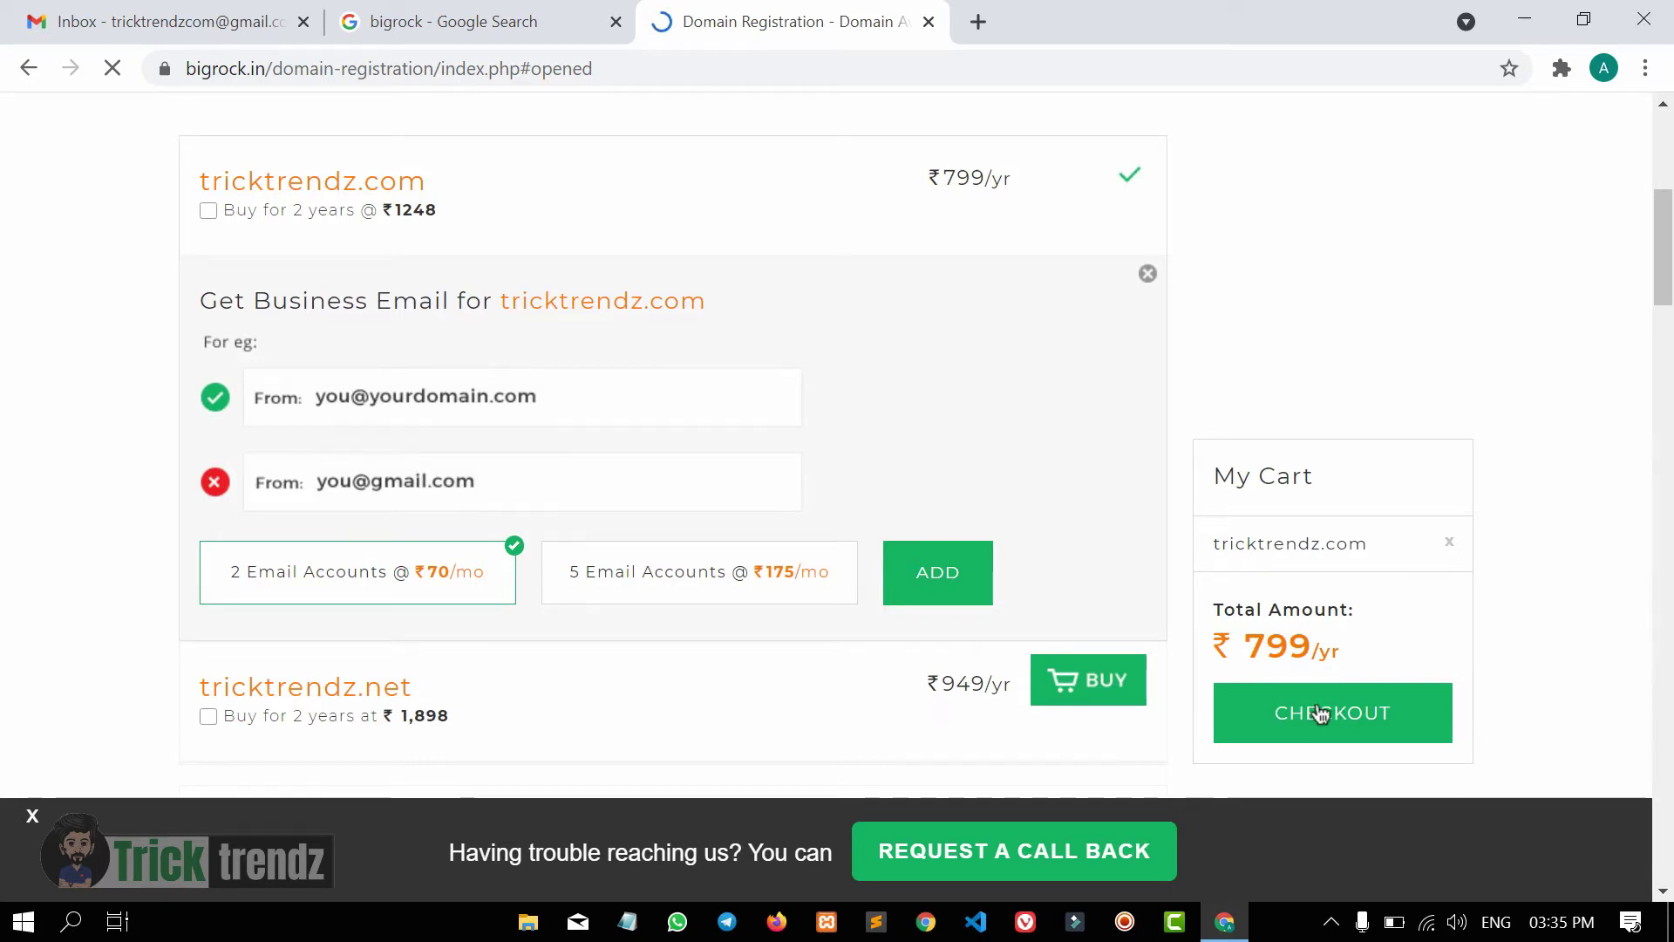
pyautogui.scroll(-2, 1320, 714)
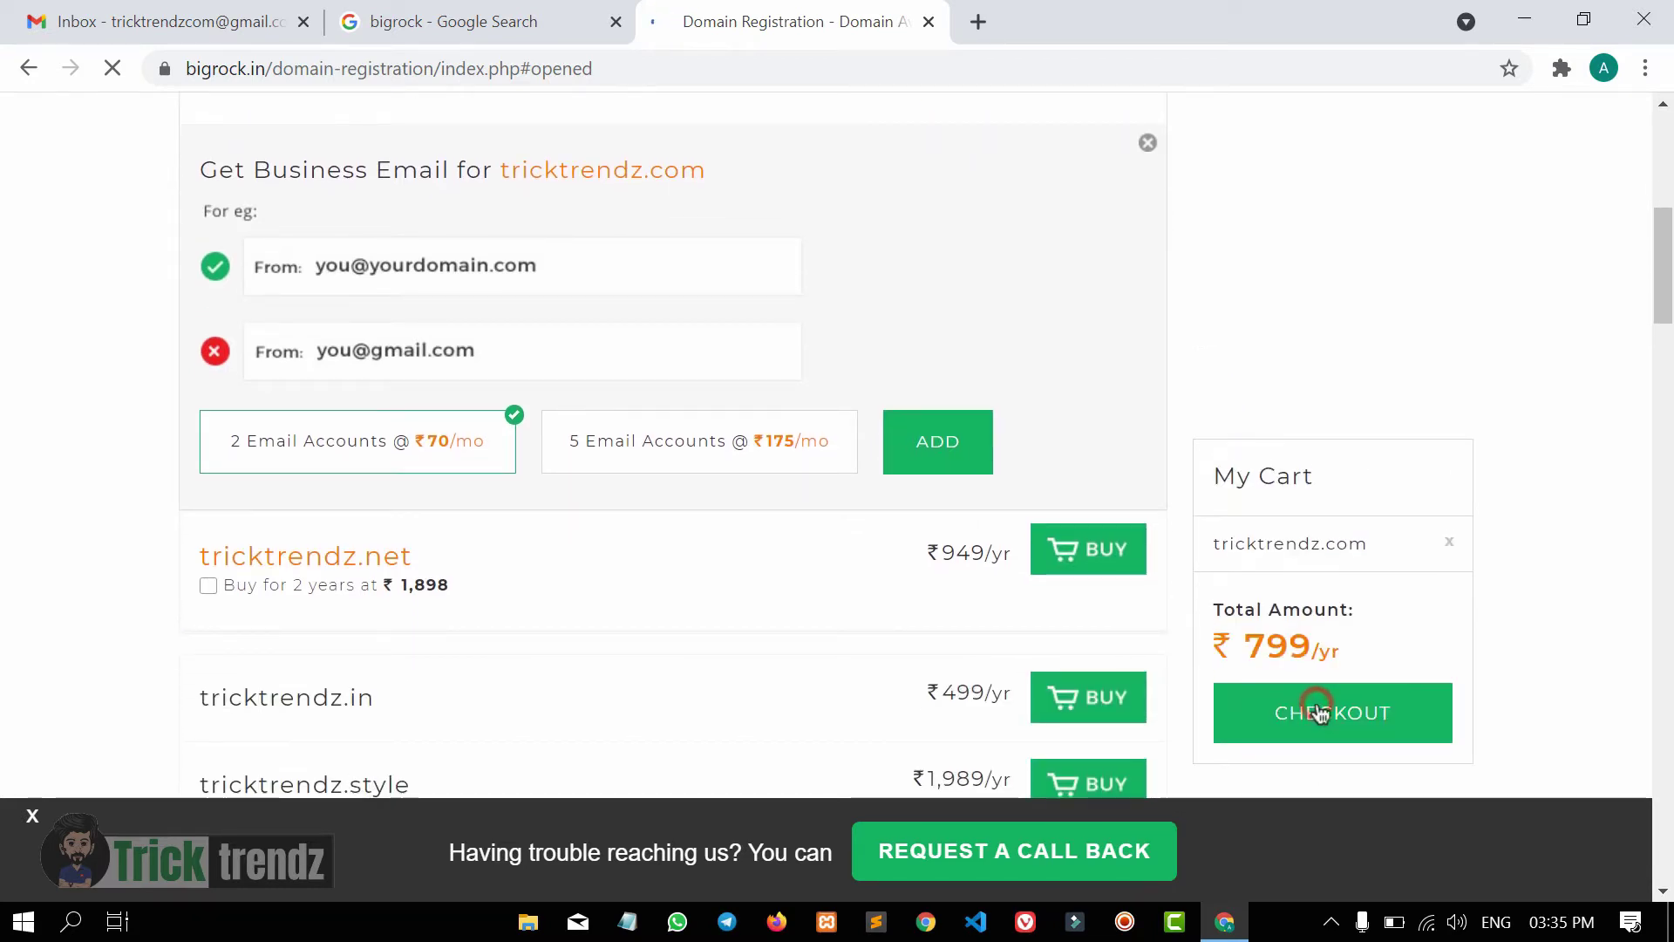
pyautogui.click(1317, 711)
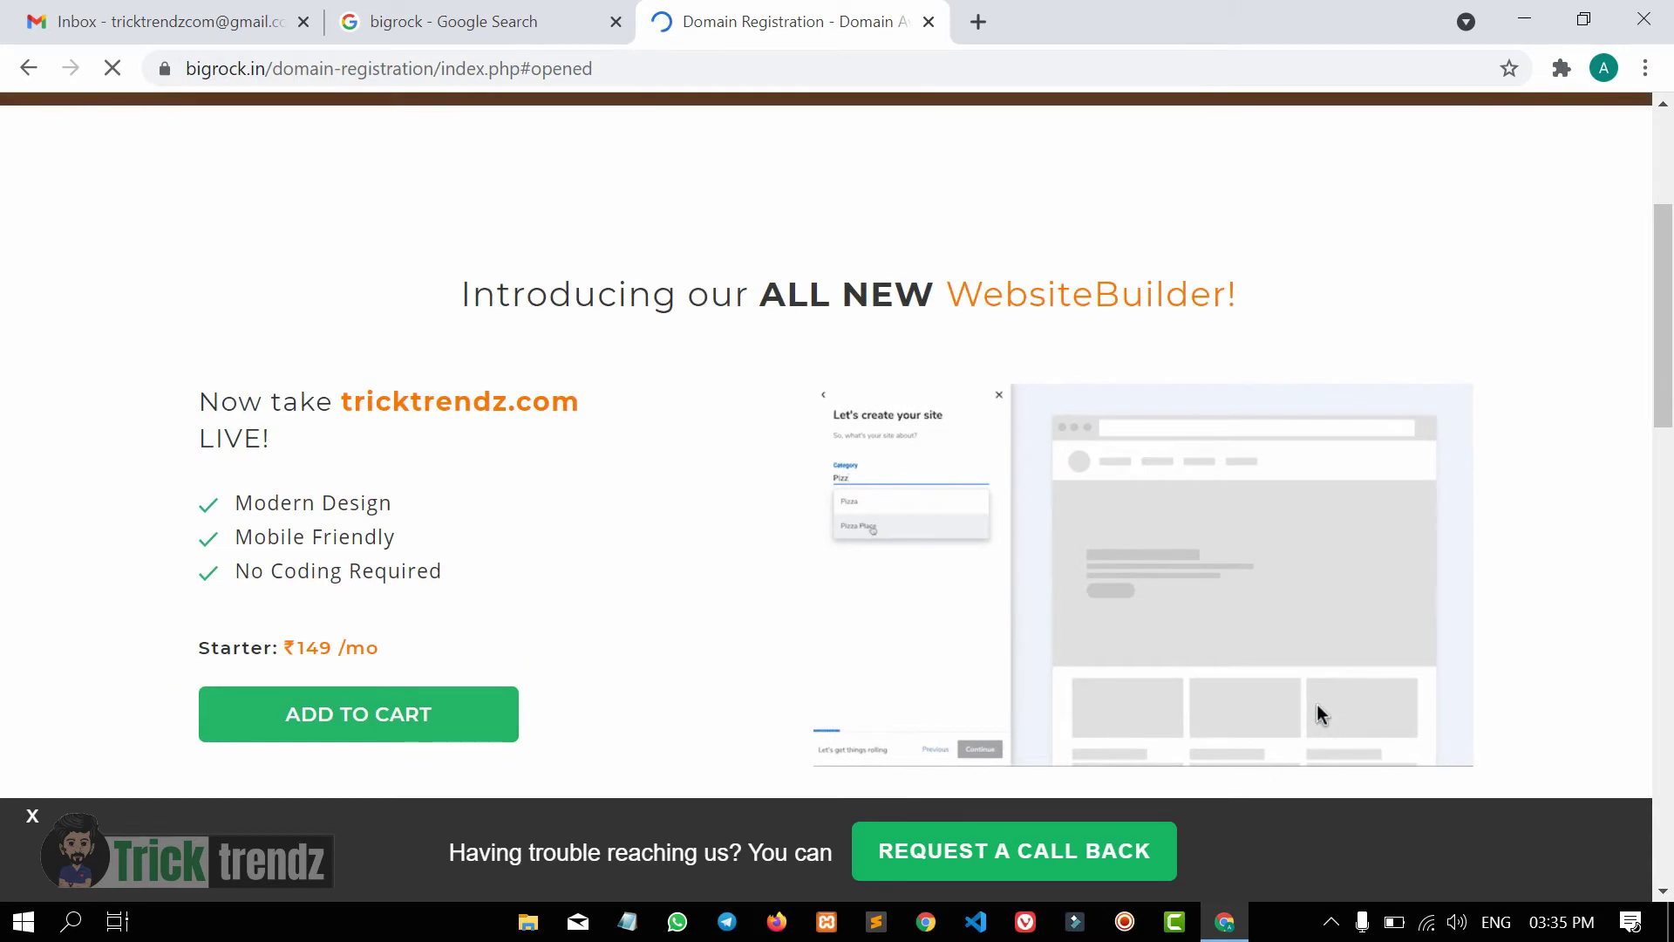
pyautogui.scroll(-2, 666, 486)
pyautogui.scroll(-1, 665, 485)
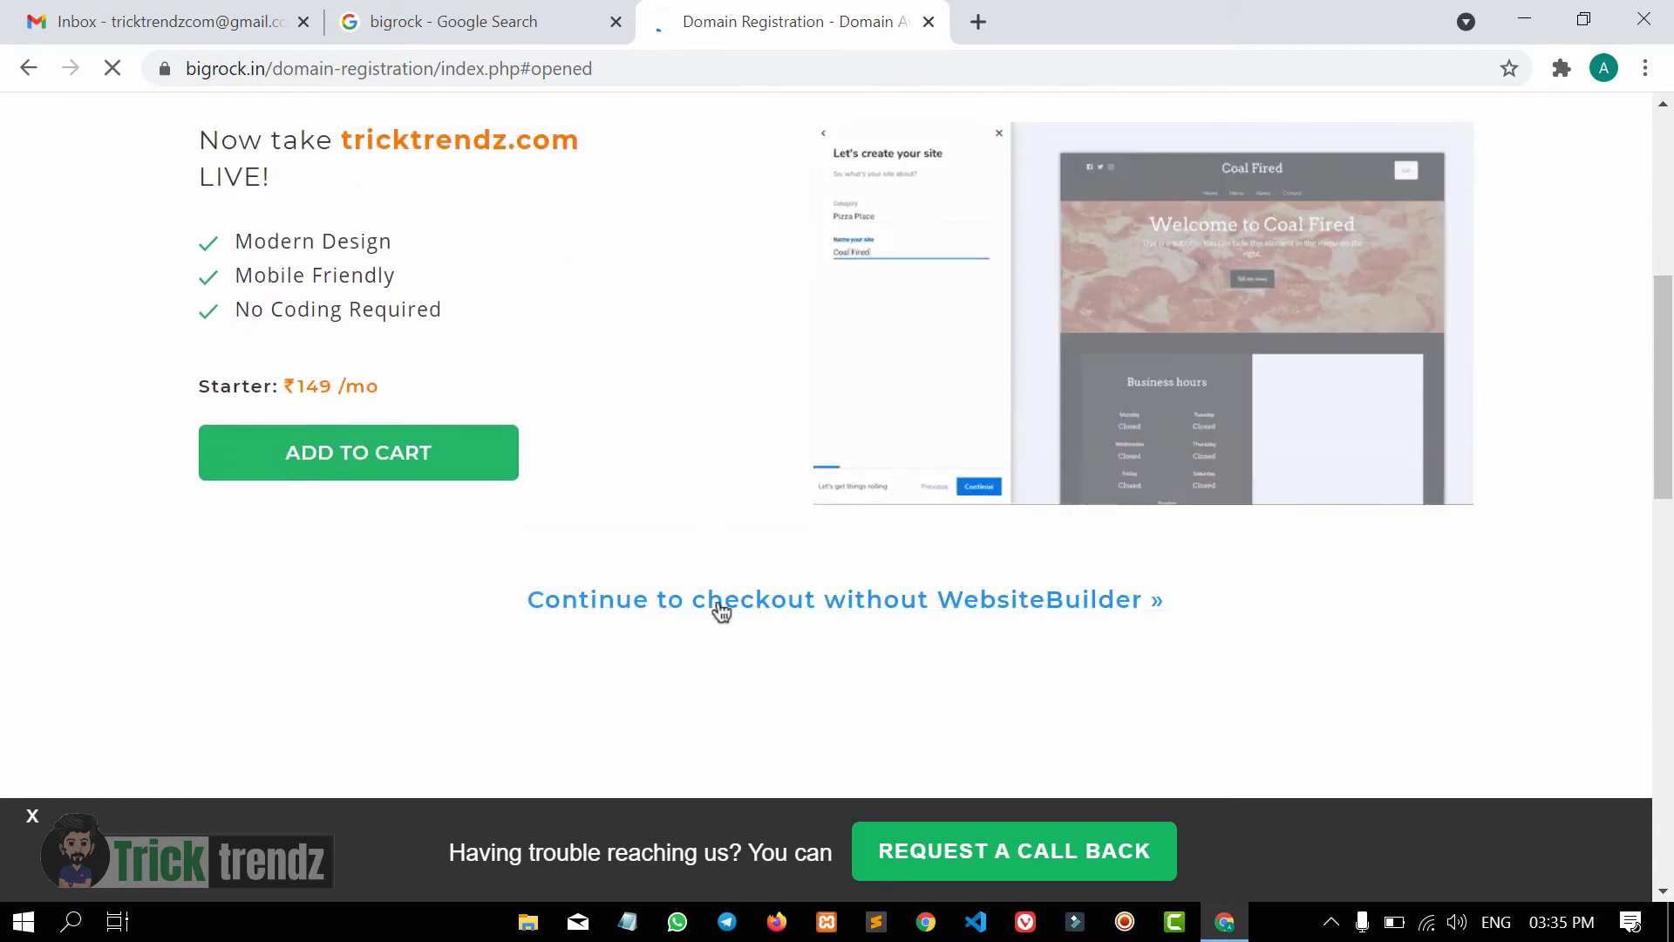
pyautogui.click(796, 602)
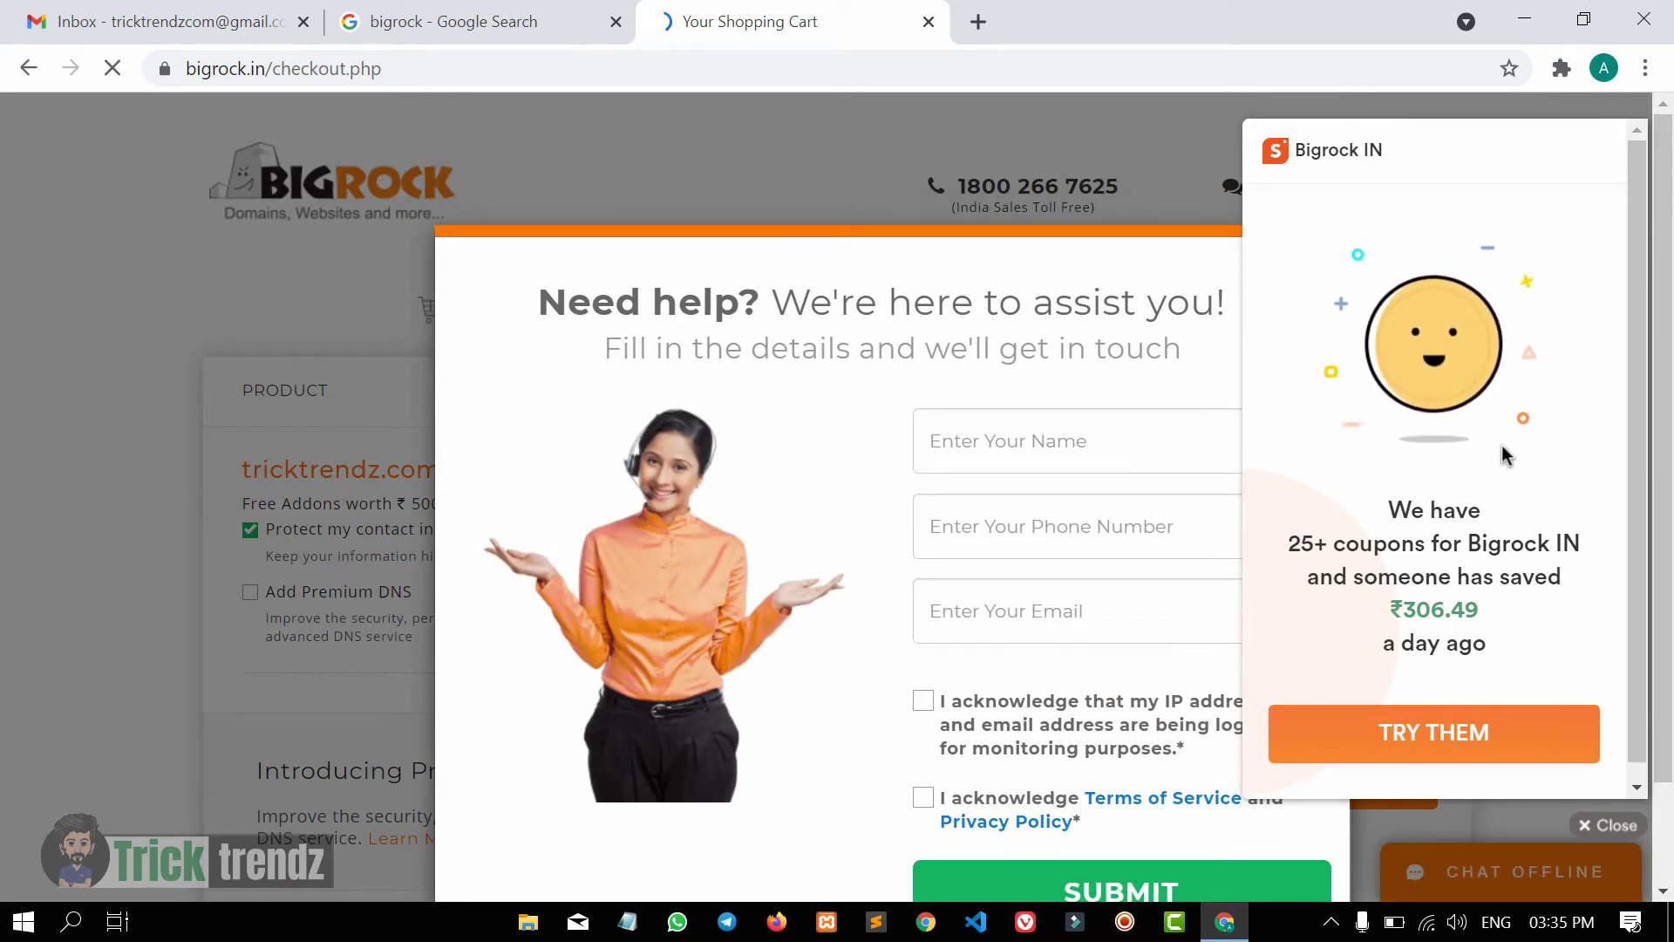
# Dismiss the coupon panel and remove contact information protection from the order
pyautogui.click(1603, 825)
pyautogui.scroll(-3, 649, 413)
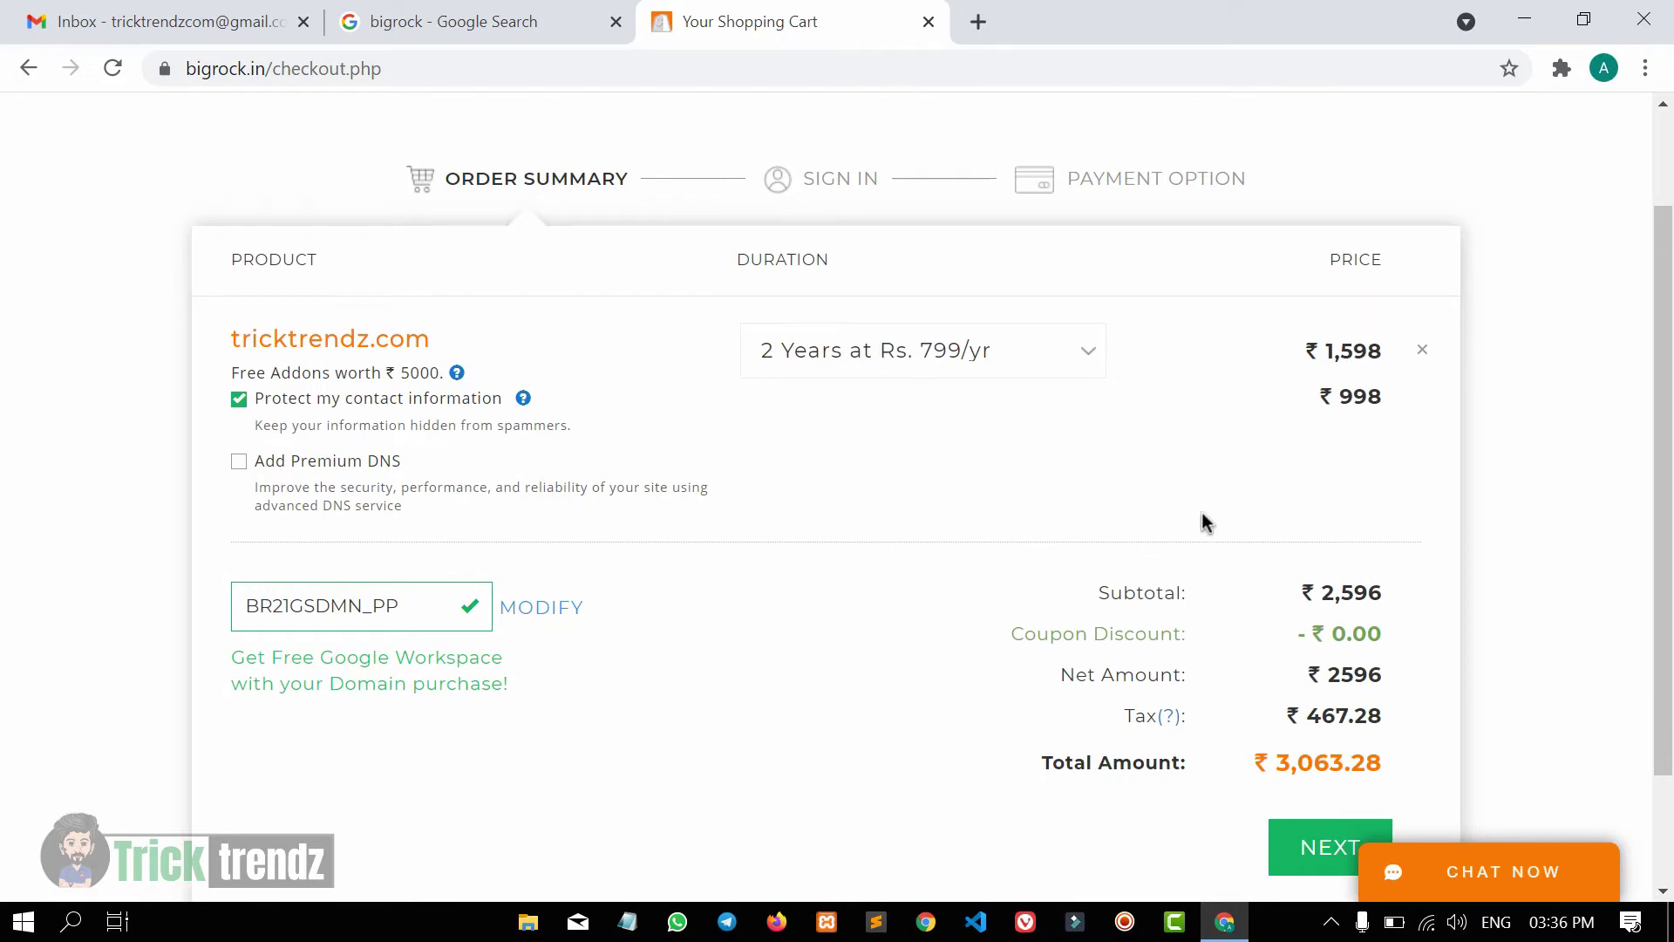
pyautogui.scroll(2, 1202, 514)
pyautogui.scroll(-3, 1204, 520)
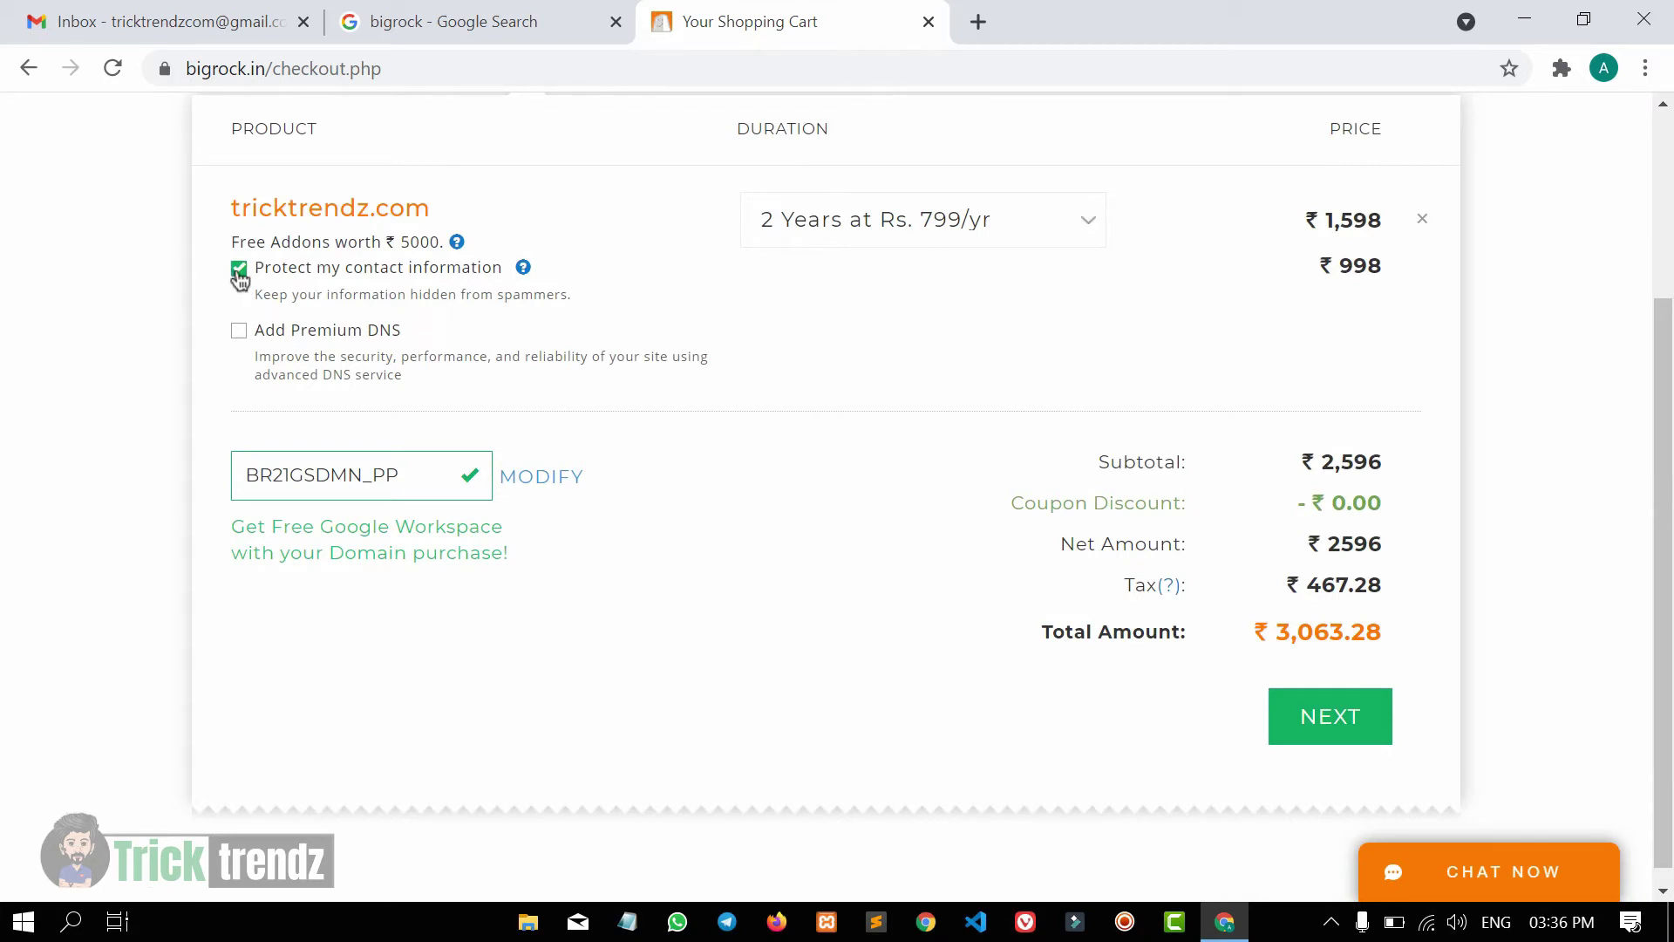
pyautogui.click(238, 269)
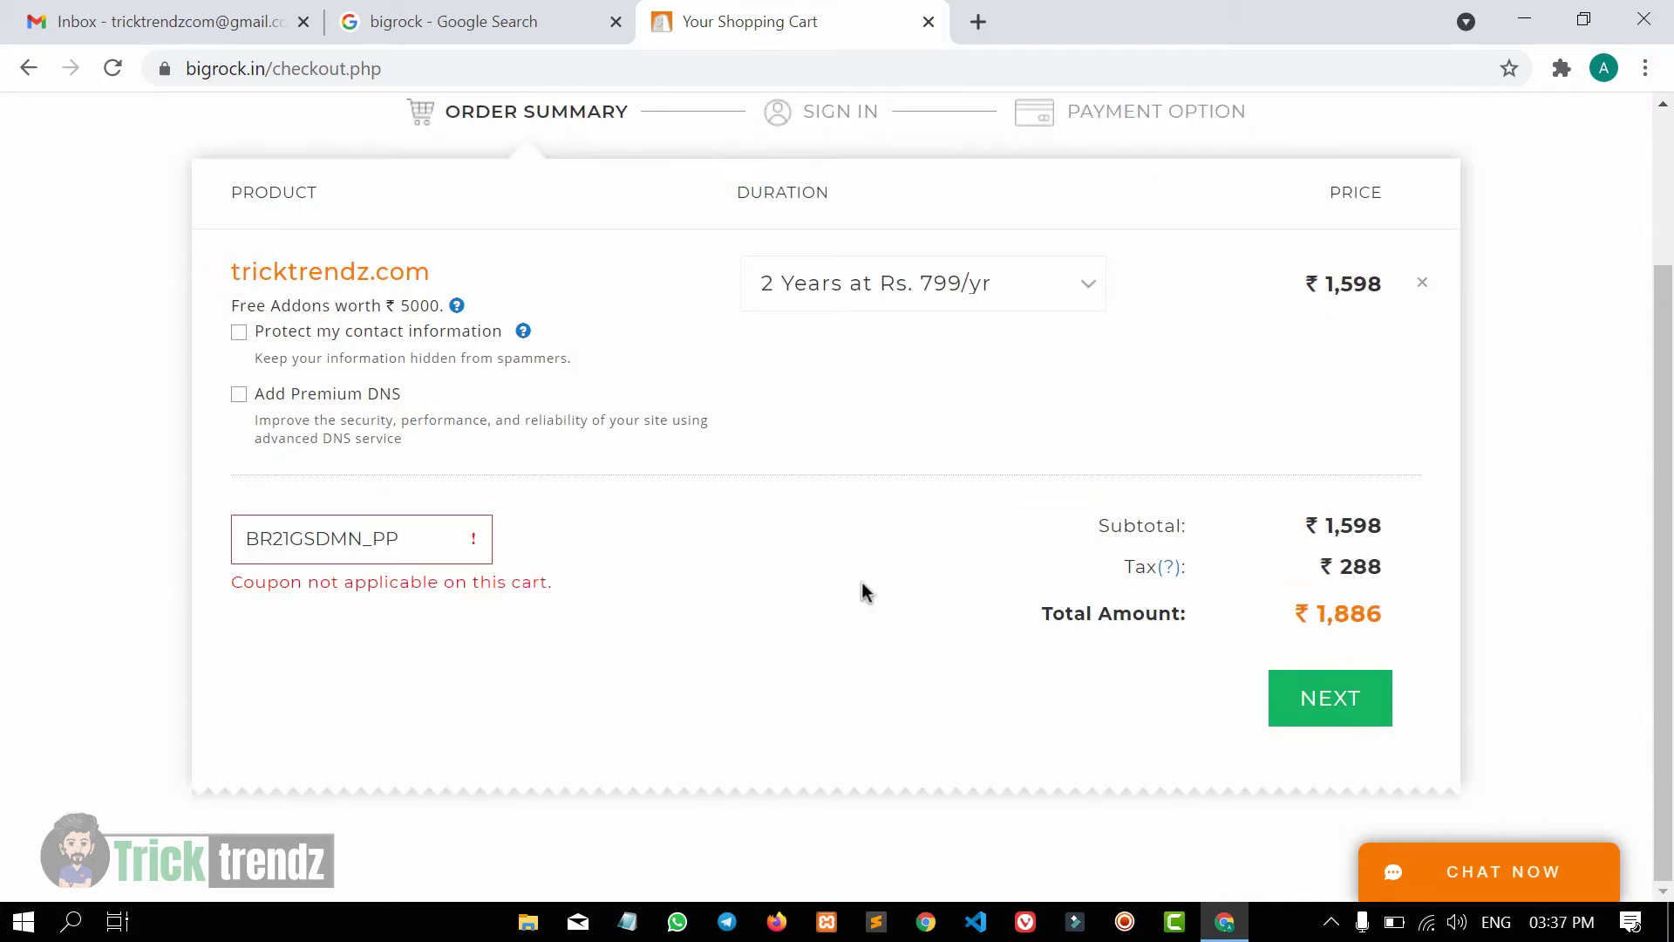
pyautogui.moveTo(1309, 608); pyautogui.dragTo(1383, 602)
pyautogui.click(1400, 598)
# Change the registration duration to 1 year at Rs. 799/yr, making the total ₹943
pyautogui.click(1087, 286)
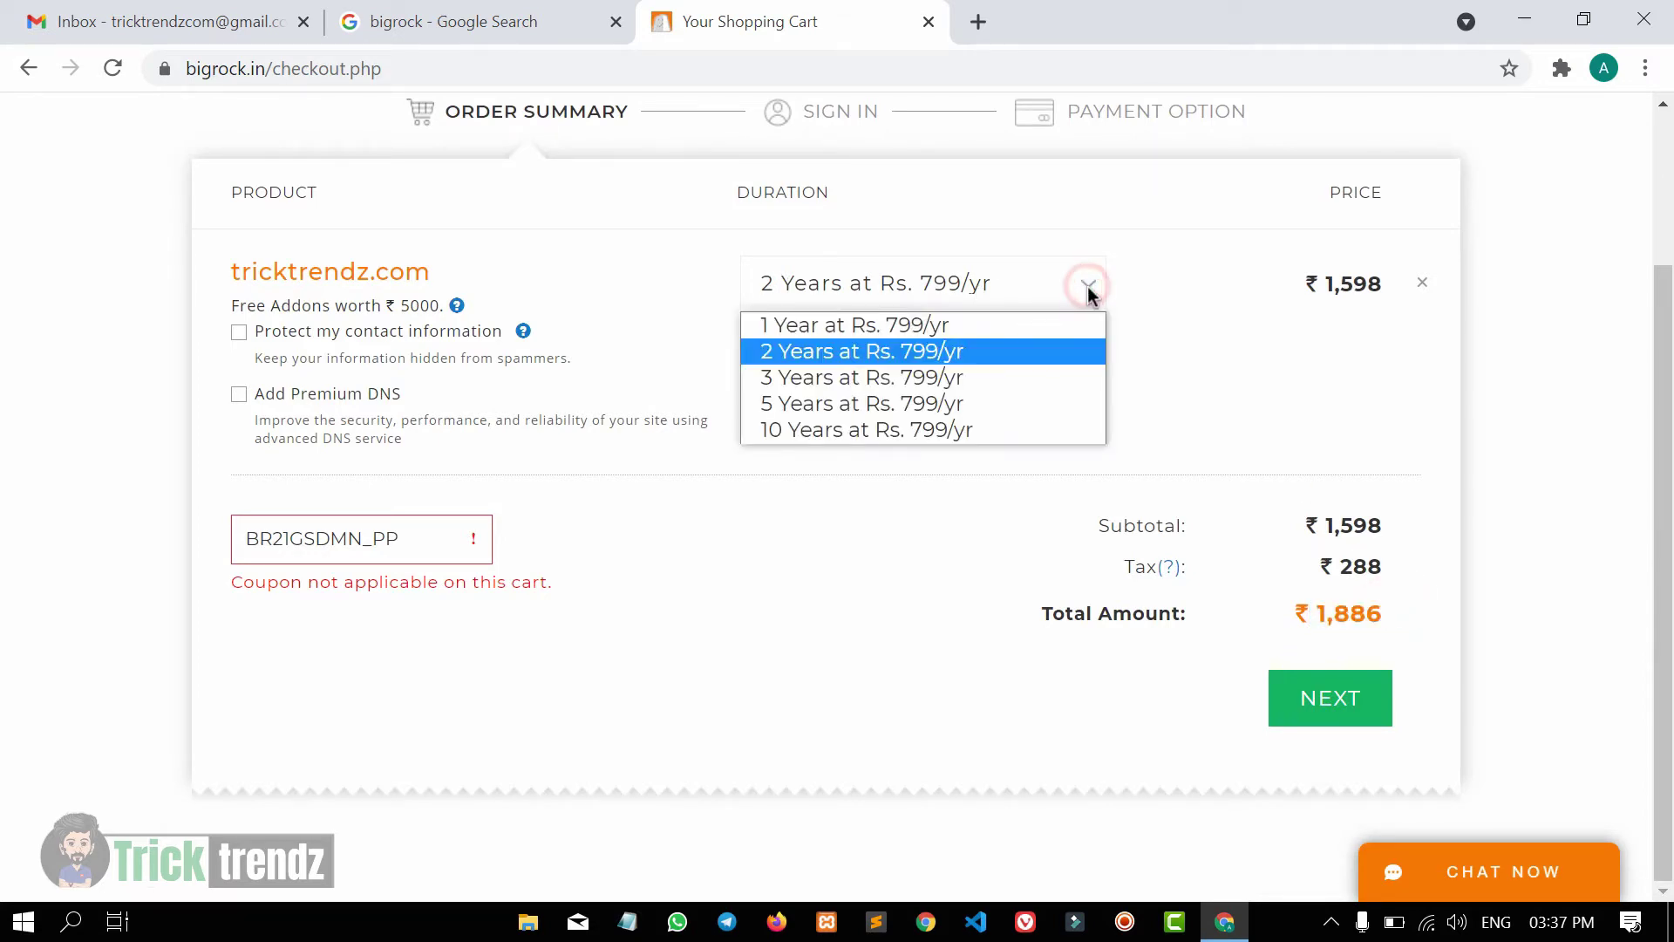
pyautogui.click(970, 326)
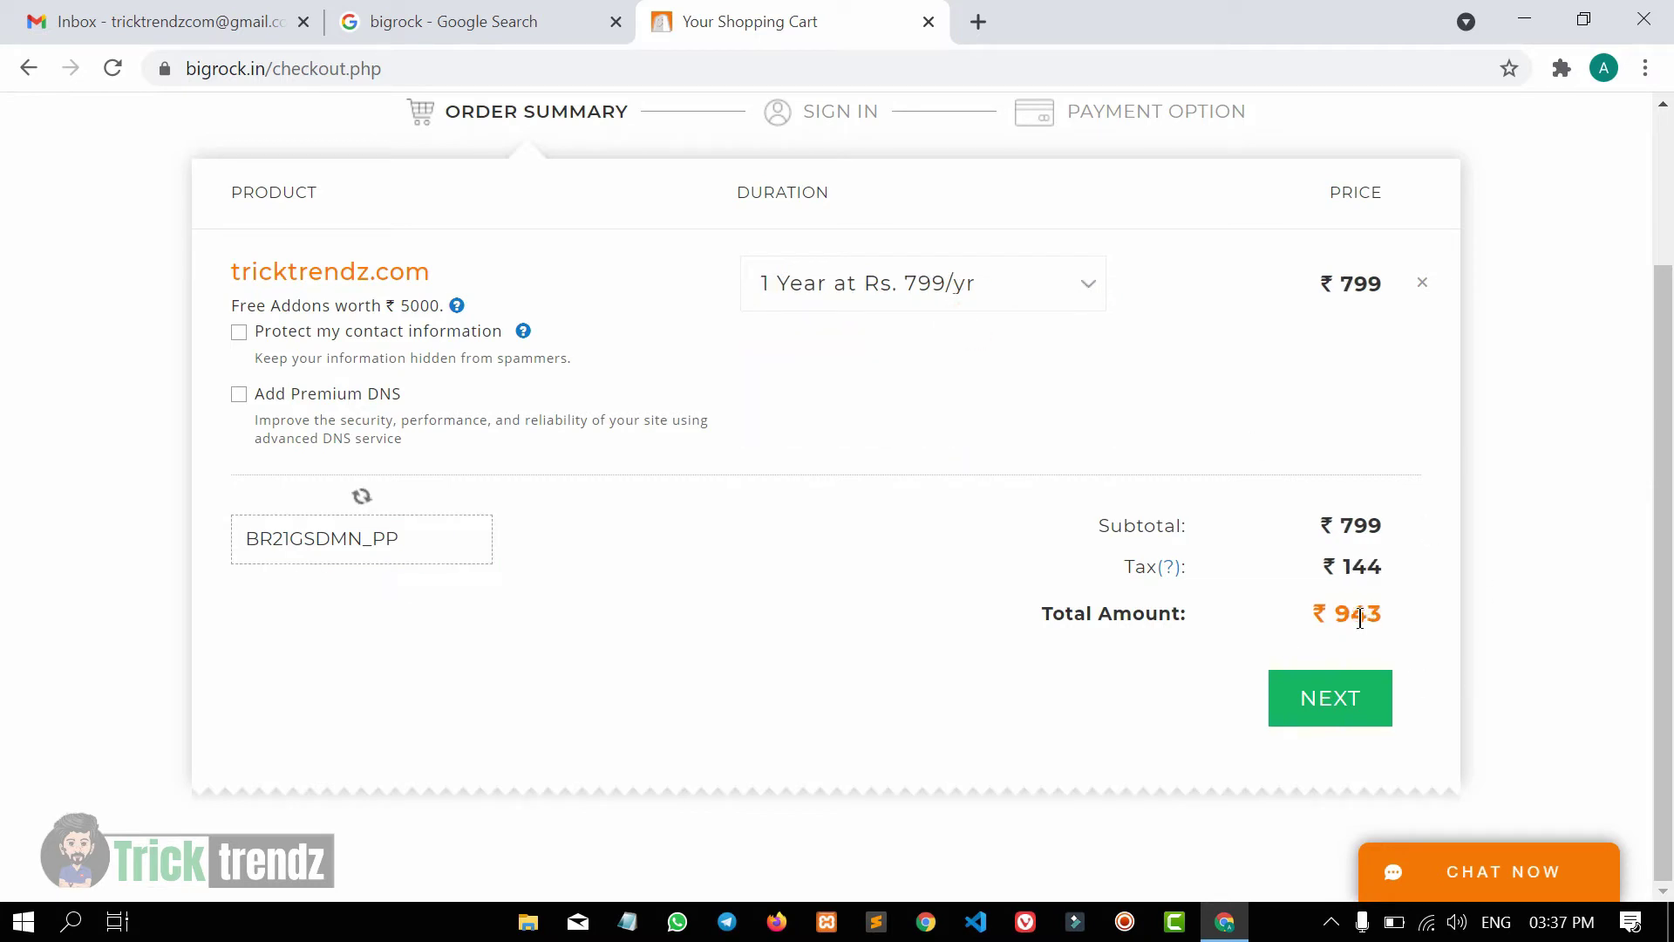
pyautogui.moveTo(1317, 611); pyautogui.dragTo(1400, 622)
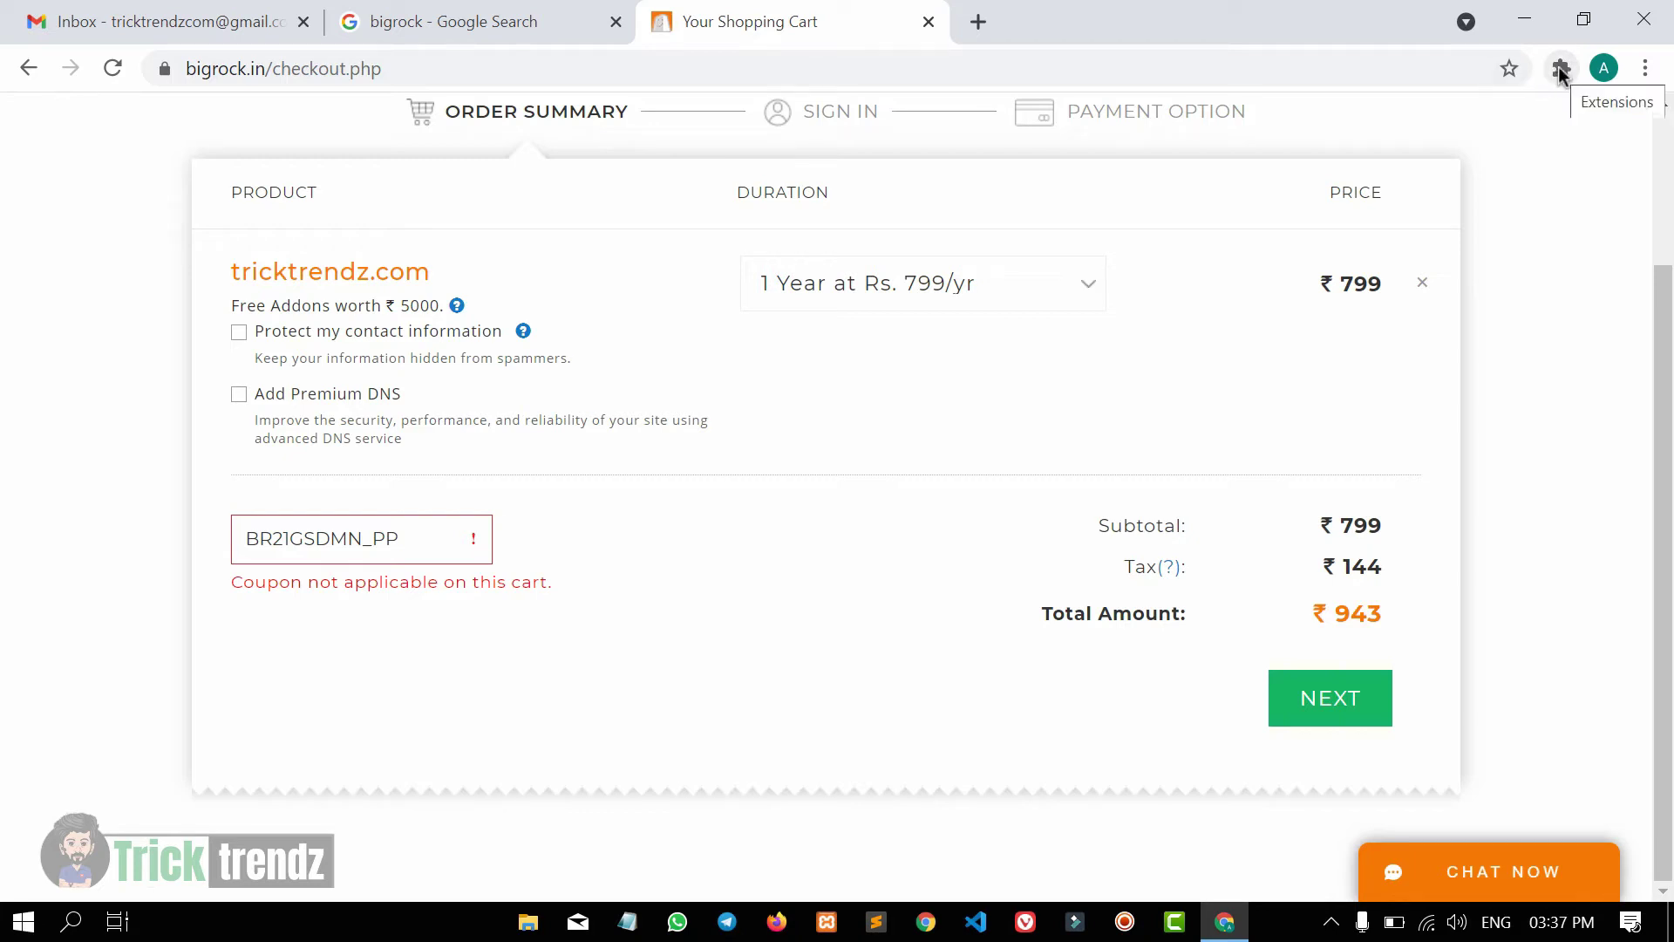
# Have the Shopper.com extension try its coupons, applying SAVE20 for ₹79.90 off
pyautogui.click(1561, 70)
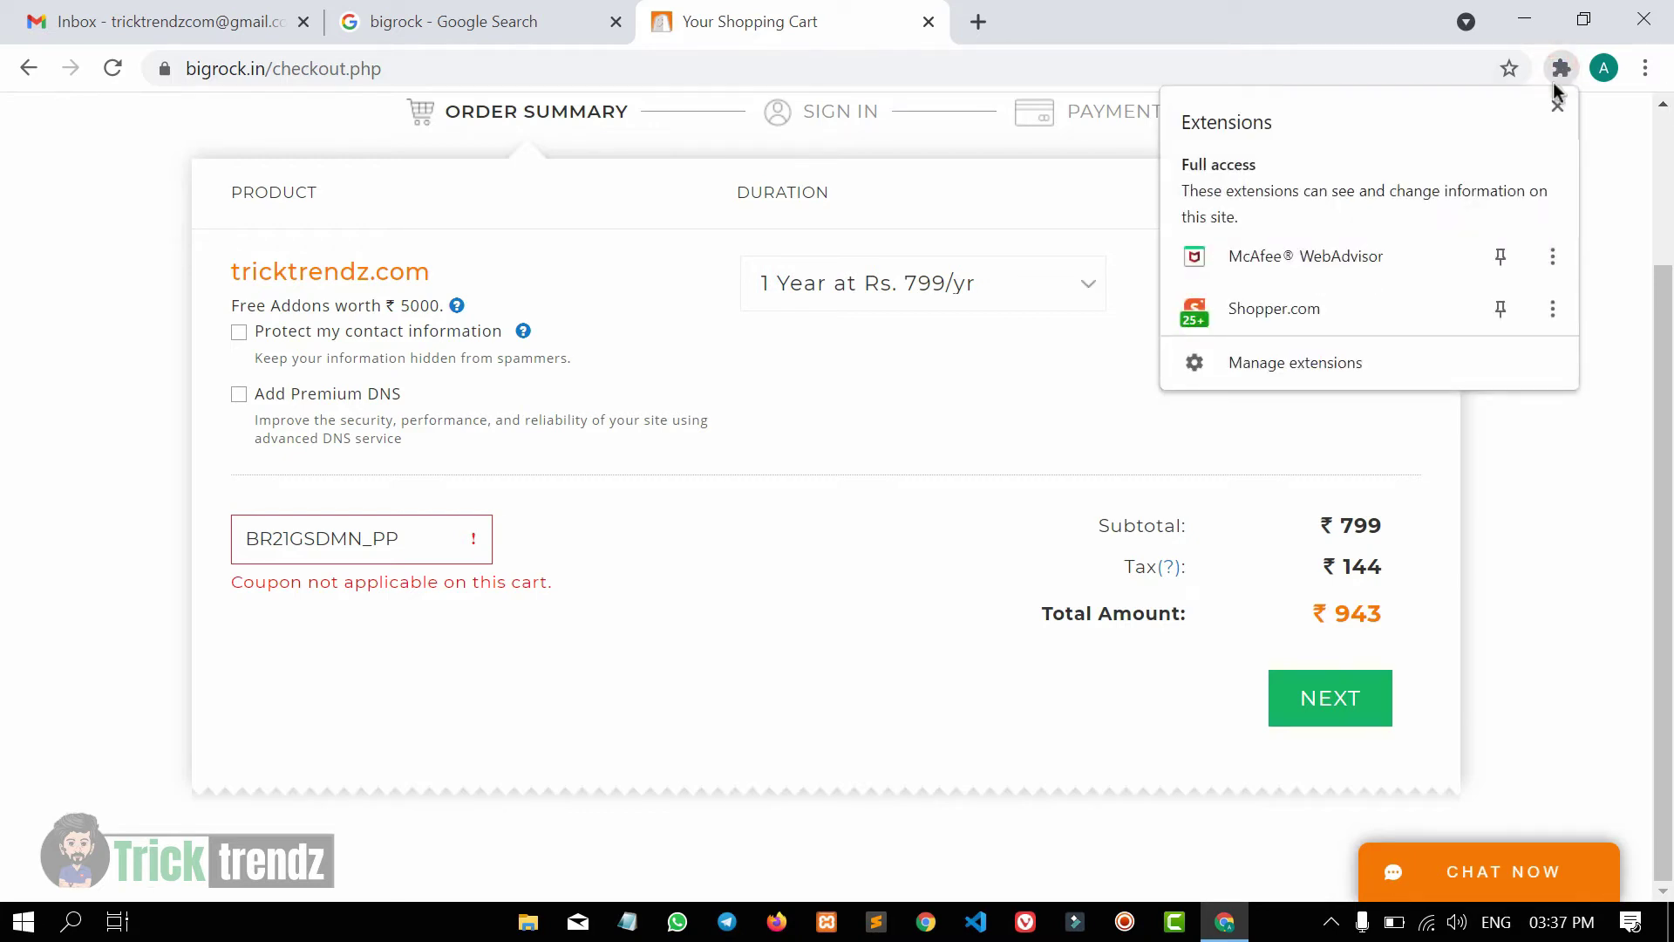
pyautogui.click(1272, 314)
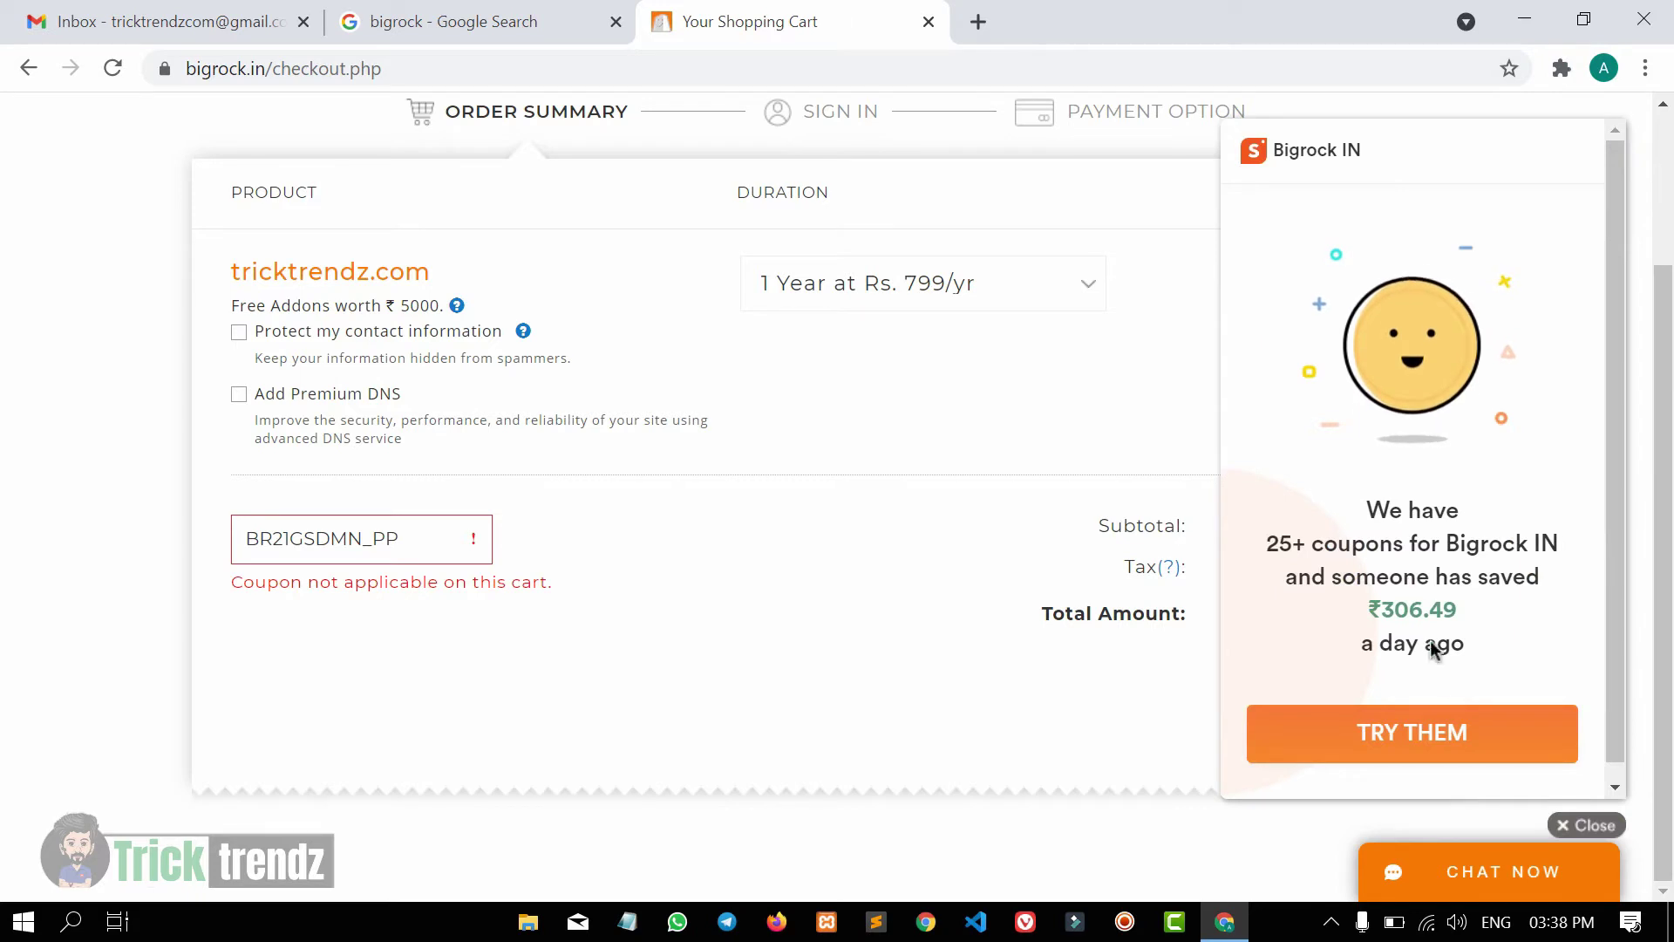
pyautogui.click(1433, 735)
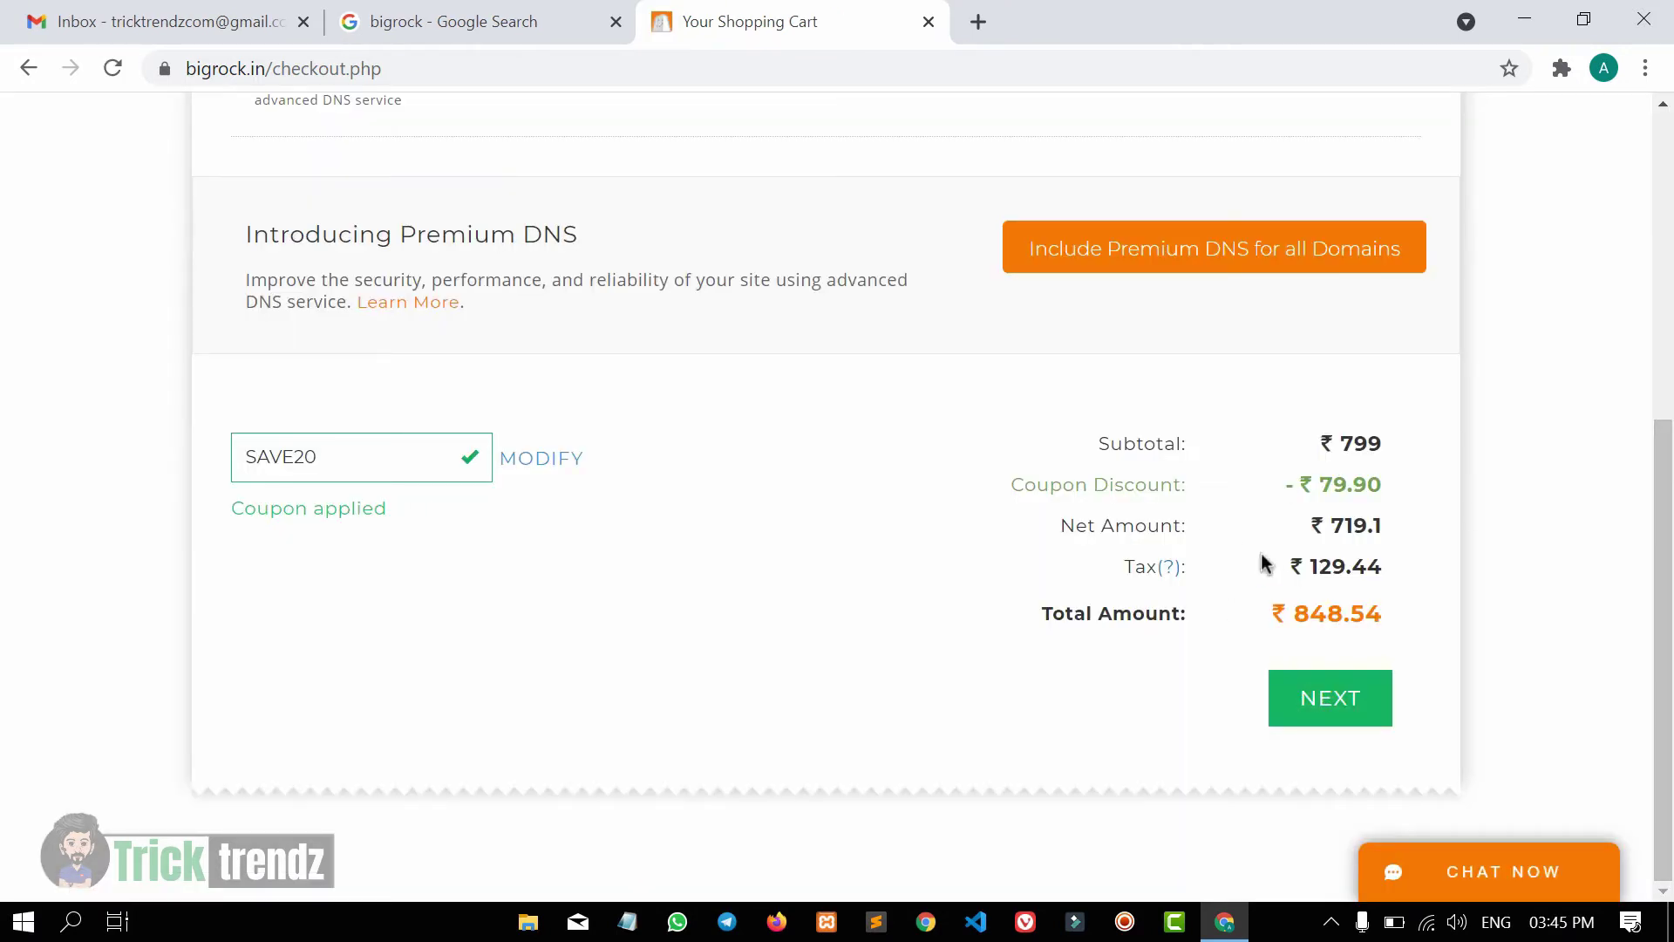
# Review the SAVE20 discount and ₹848.54 total, then continue to the account step
pyautogui.moveTo(1303, 488); pyautogui.dragTo(1401, 480)
pyautogui.click(1400, 476)
pyautogui.moveTo(327, 457); pyautogui.dragTo(206, 448)
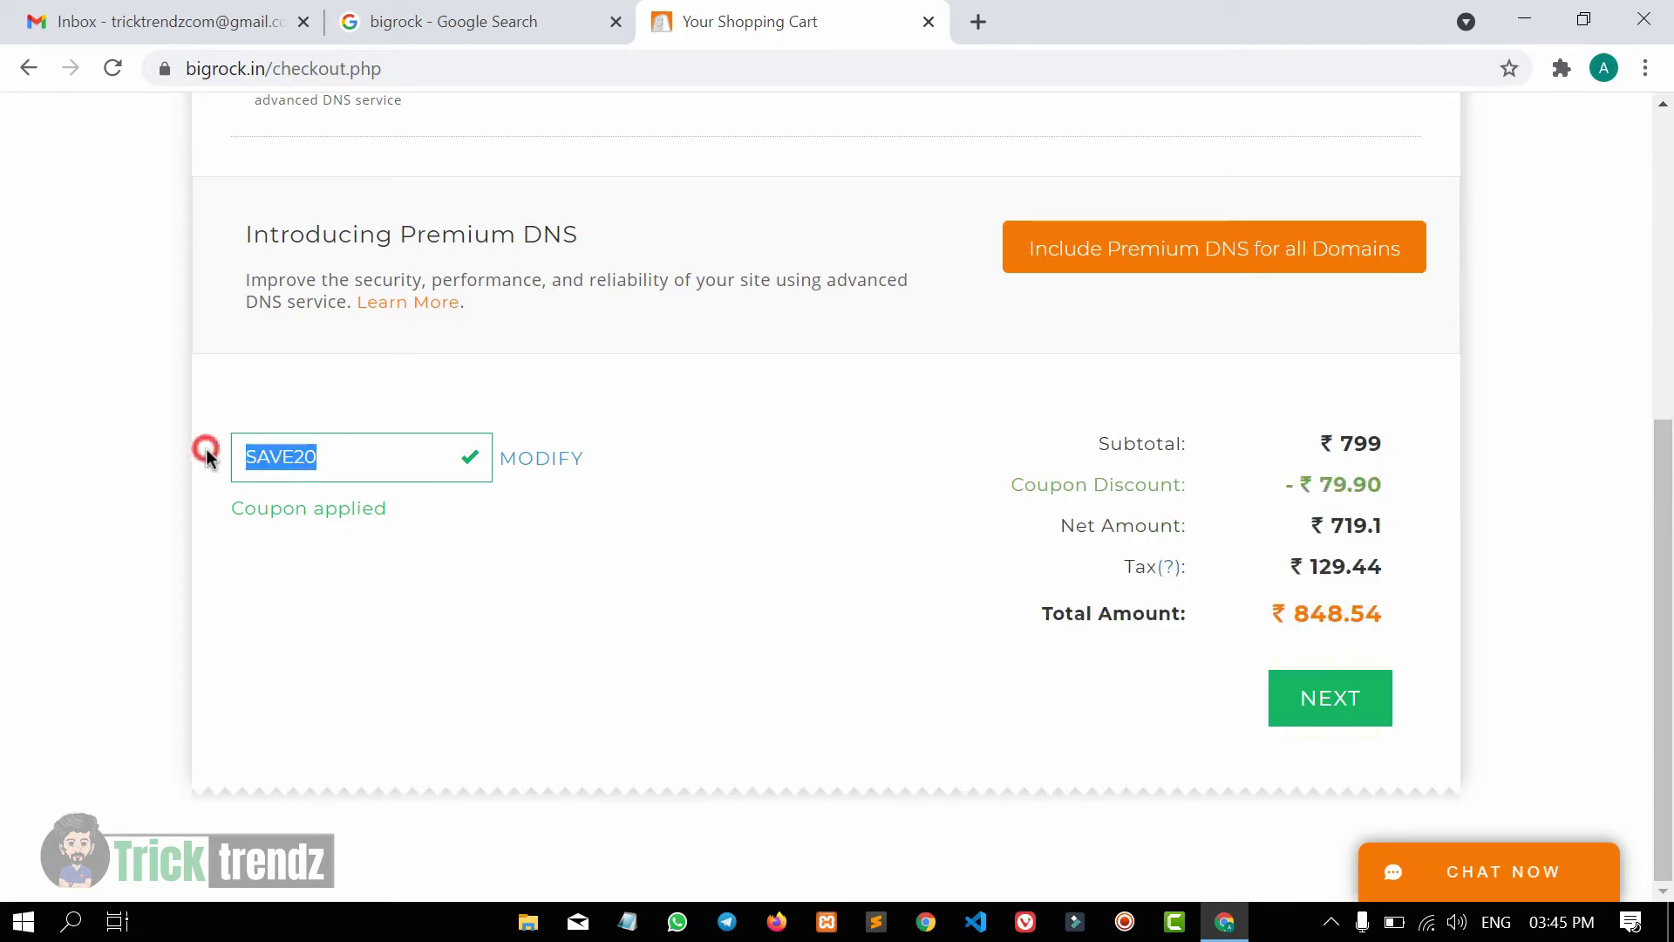
pyautogui.click(206, 449)
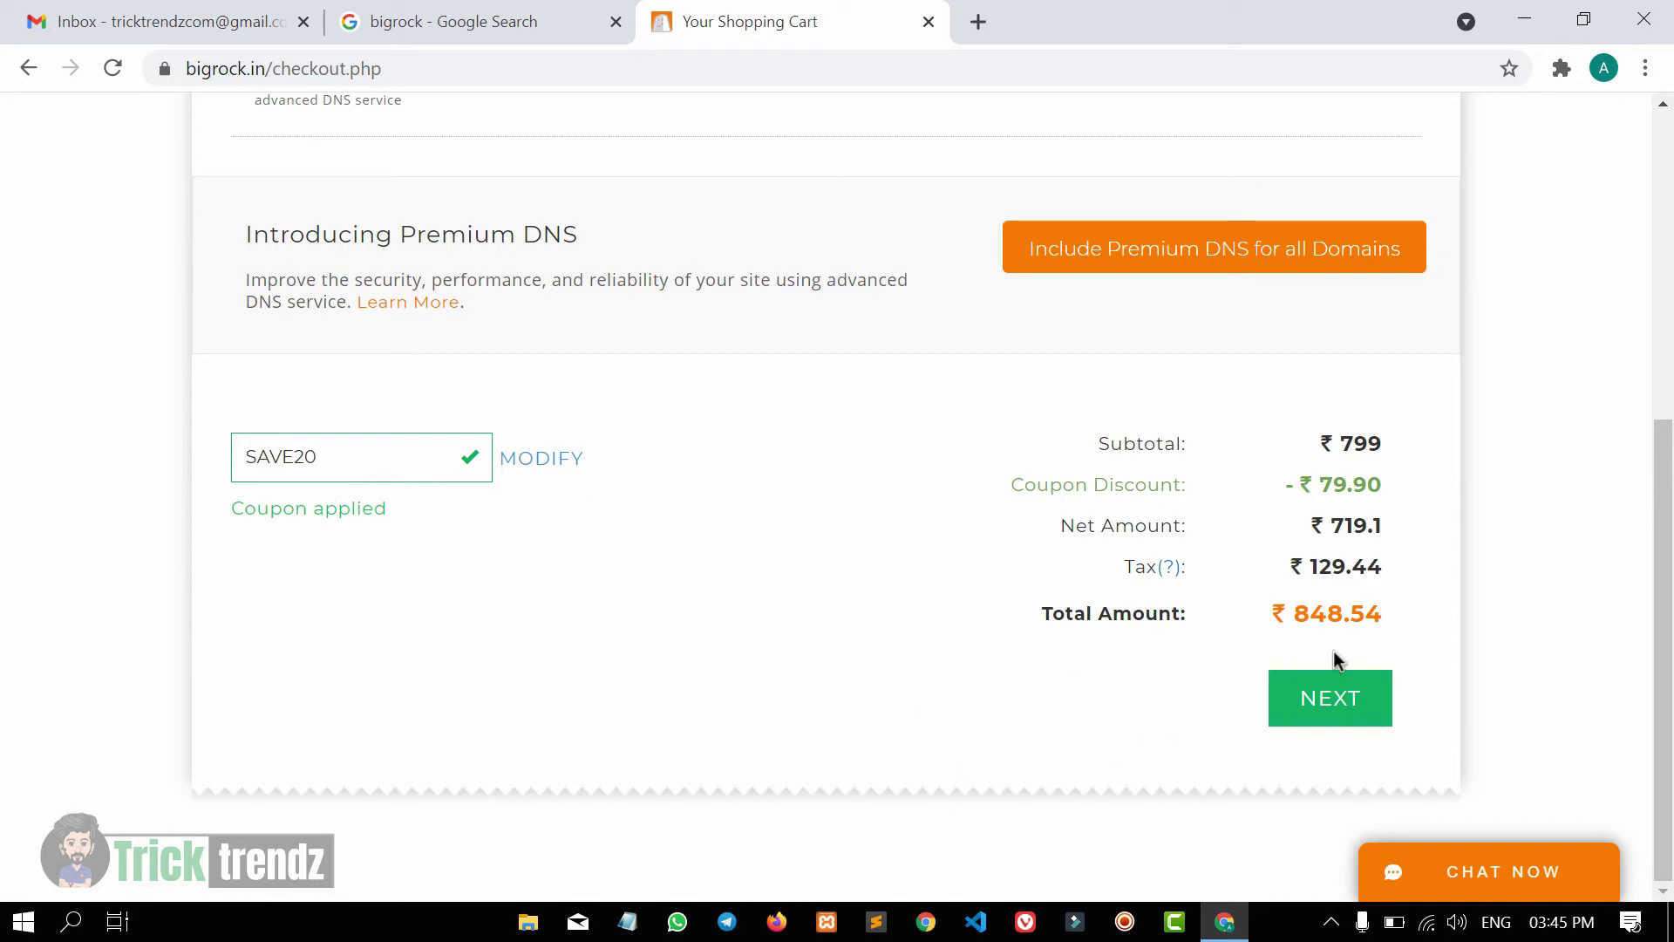
pyautogui.scroll(3, 1375, 699)
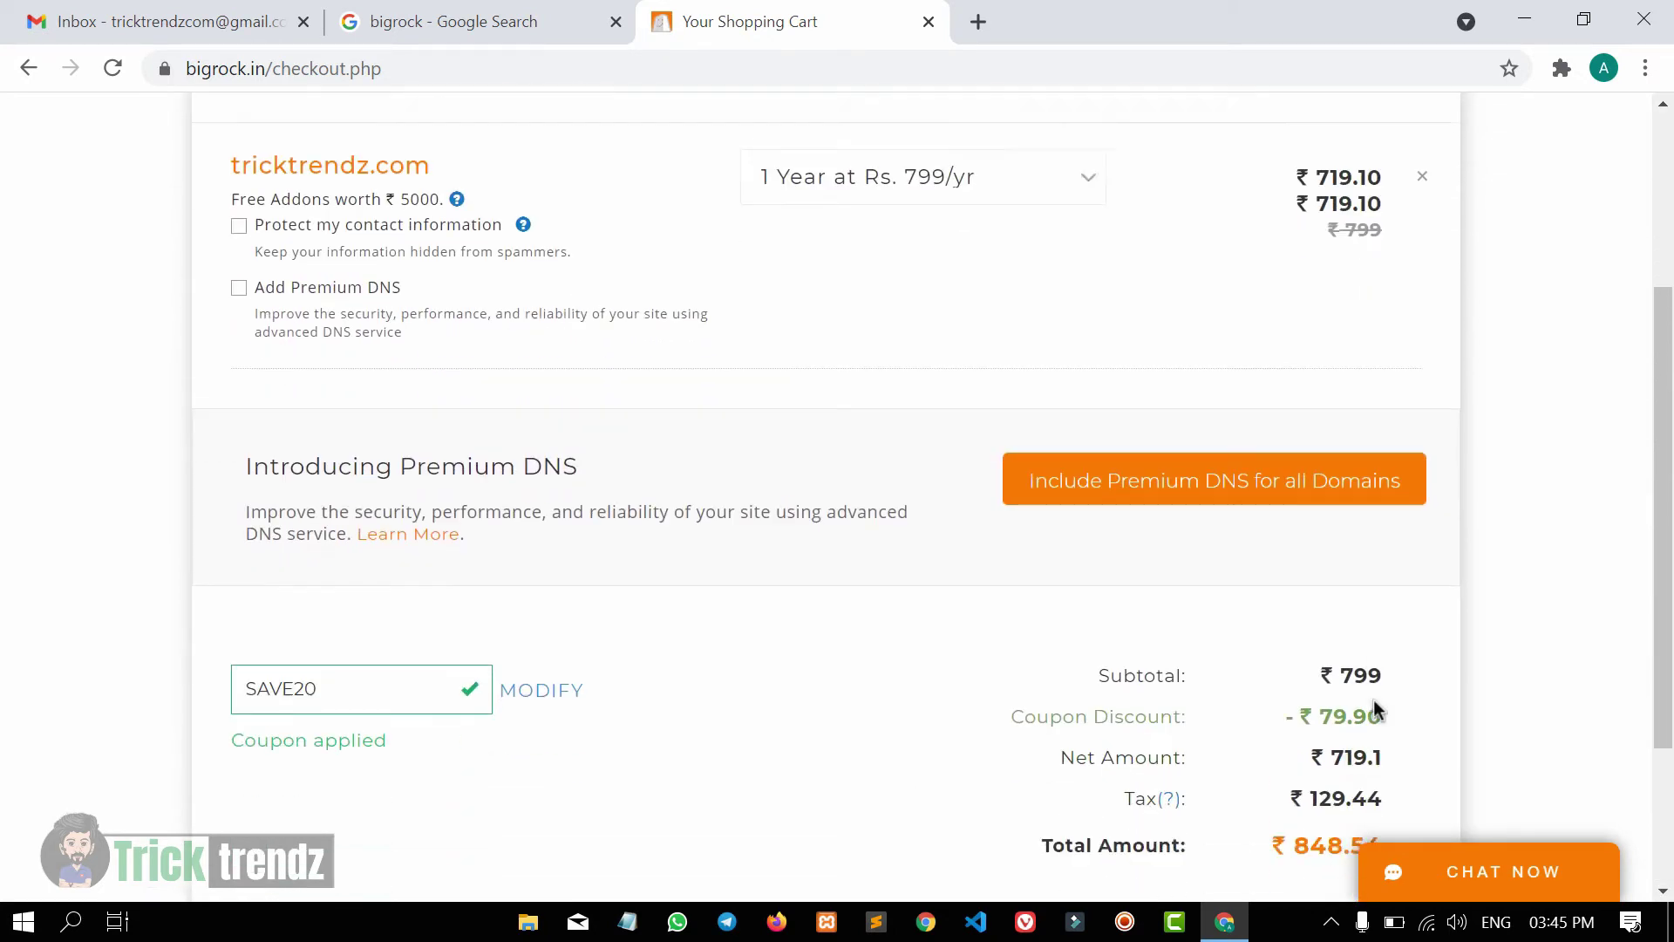
pyautogui.scroll(-3, 1374, 699)
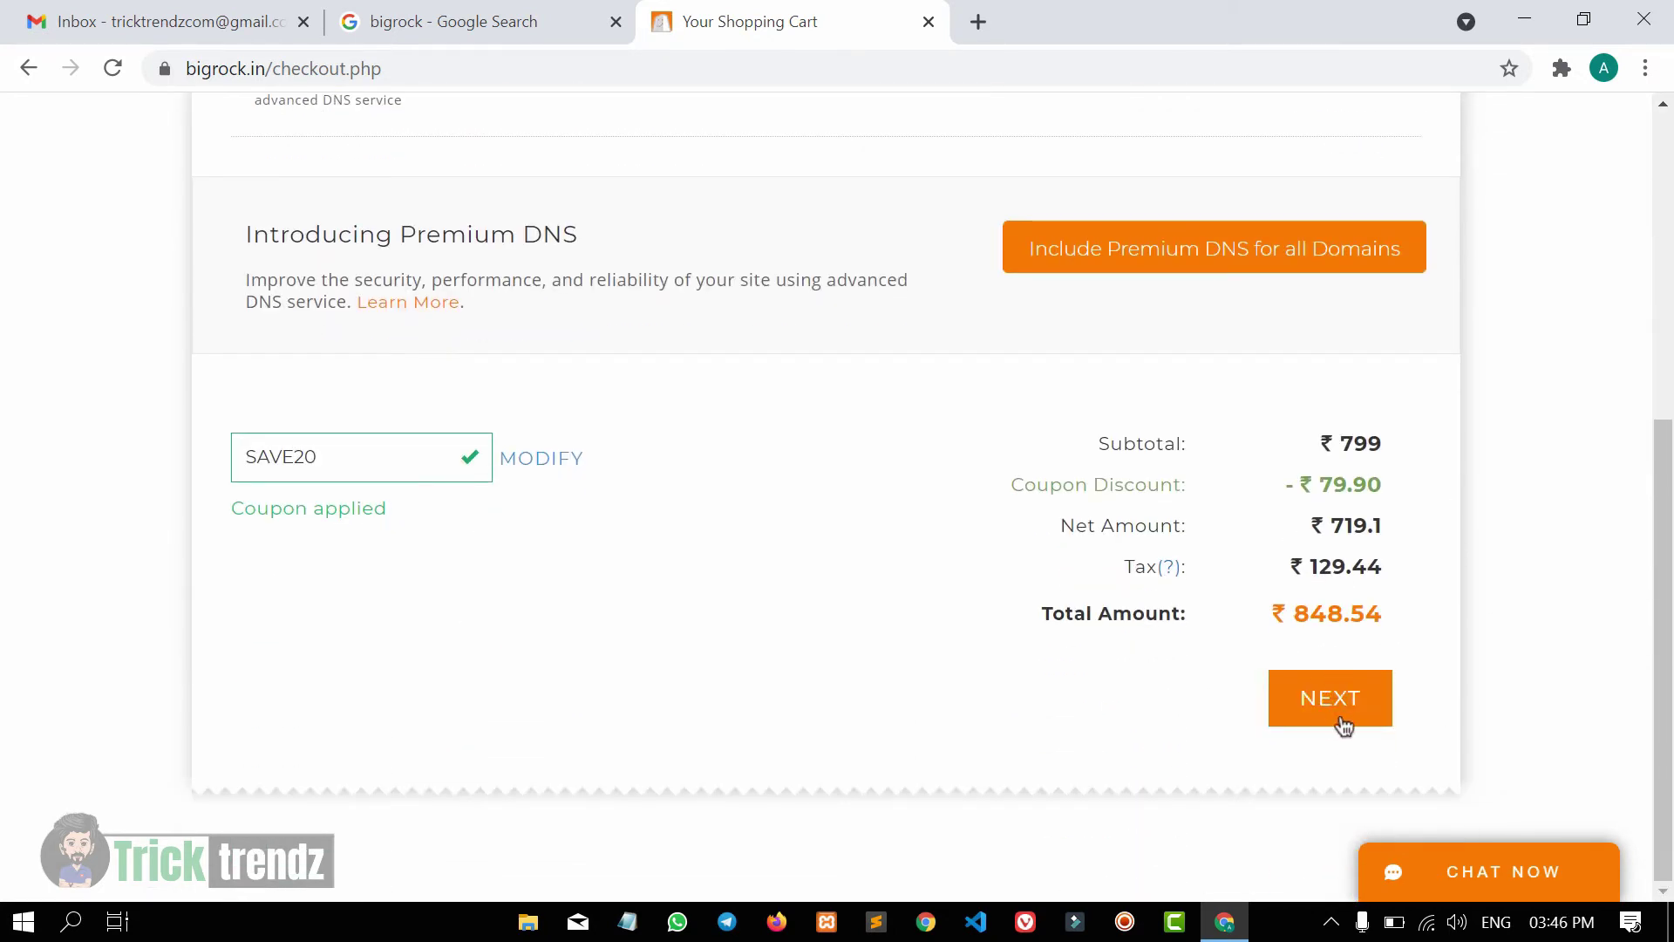
pyautogui.click(1346, 703)
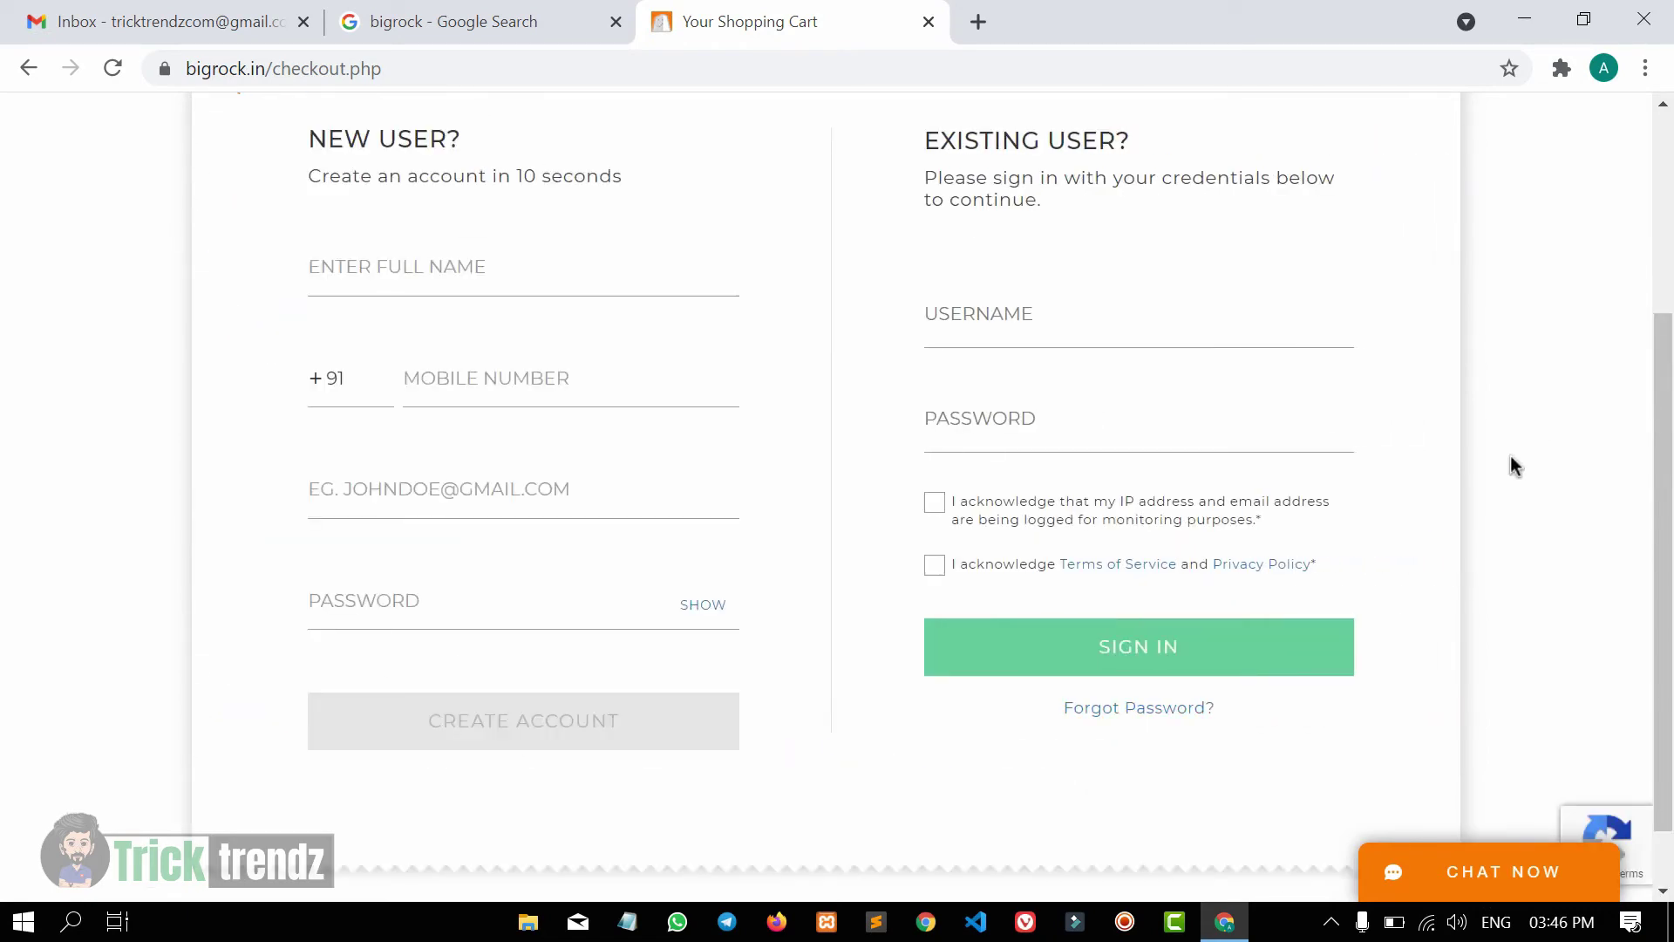
# Enter the new user's full name and mobile number in the registration form
pyautogui.scroll(3, 1418, 467)
pyautogui.scroll(-3, 1417, 412)
pyautogui.scroll(2, 624, 390)
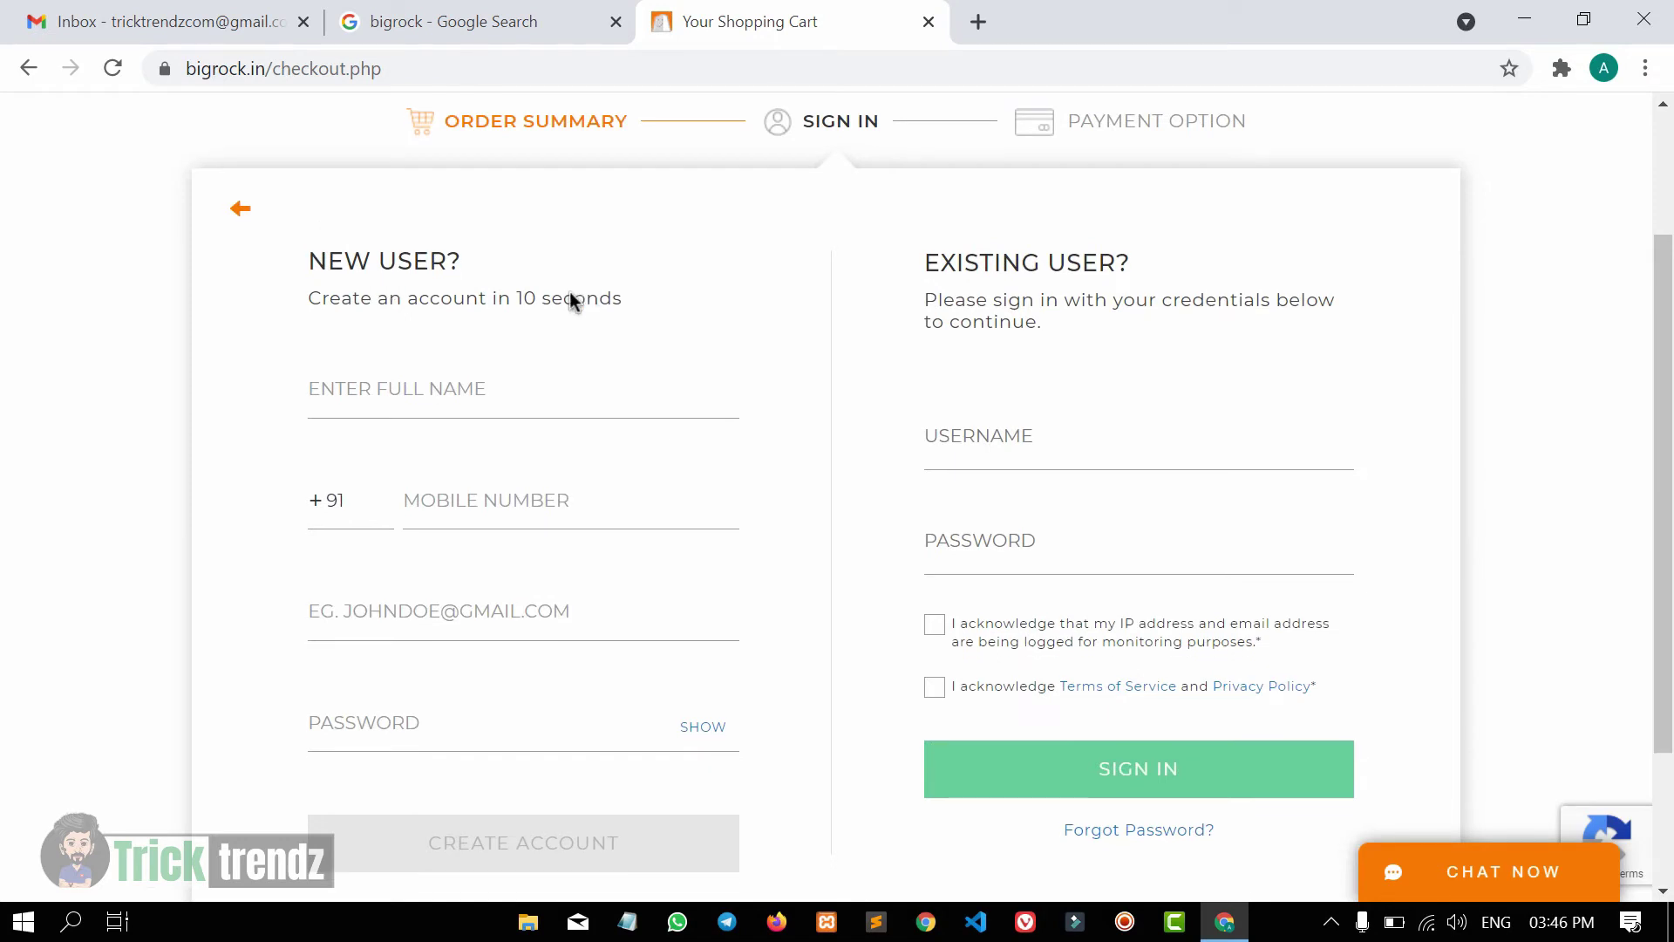
pyautogui.scroll(-3, 488, 261)
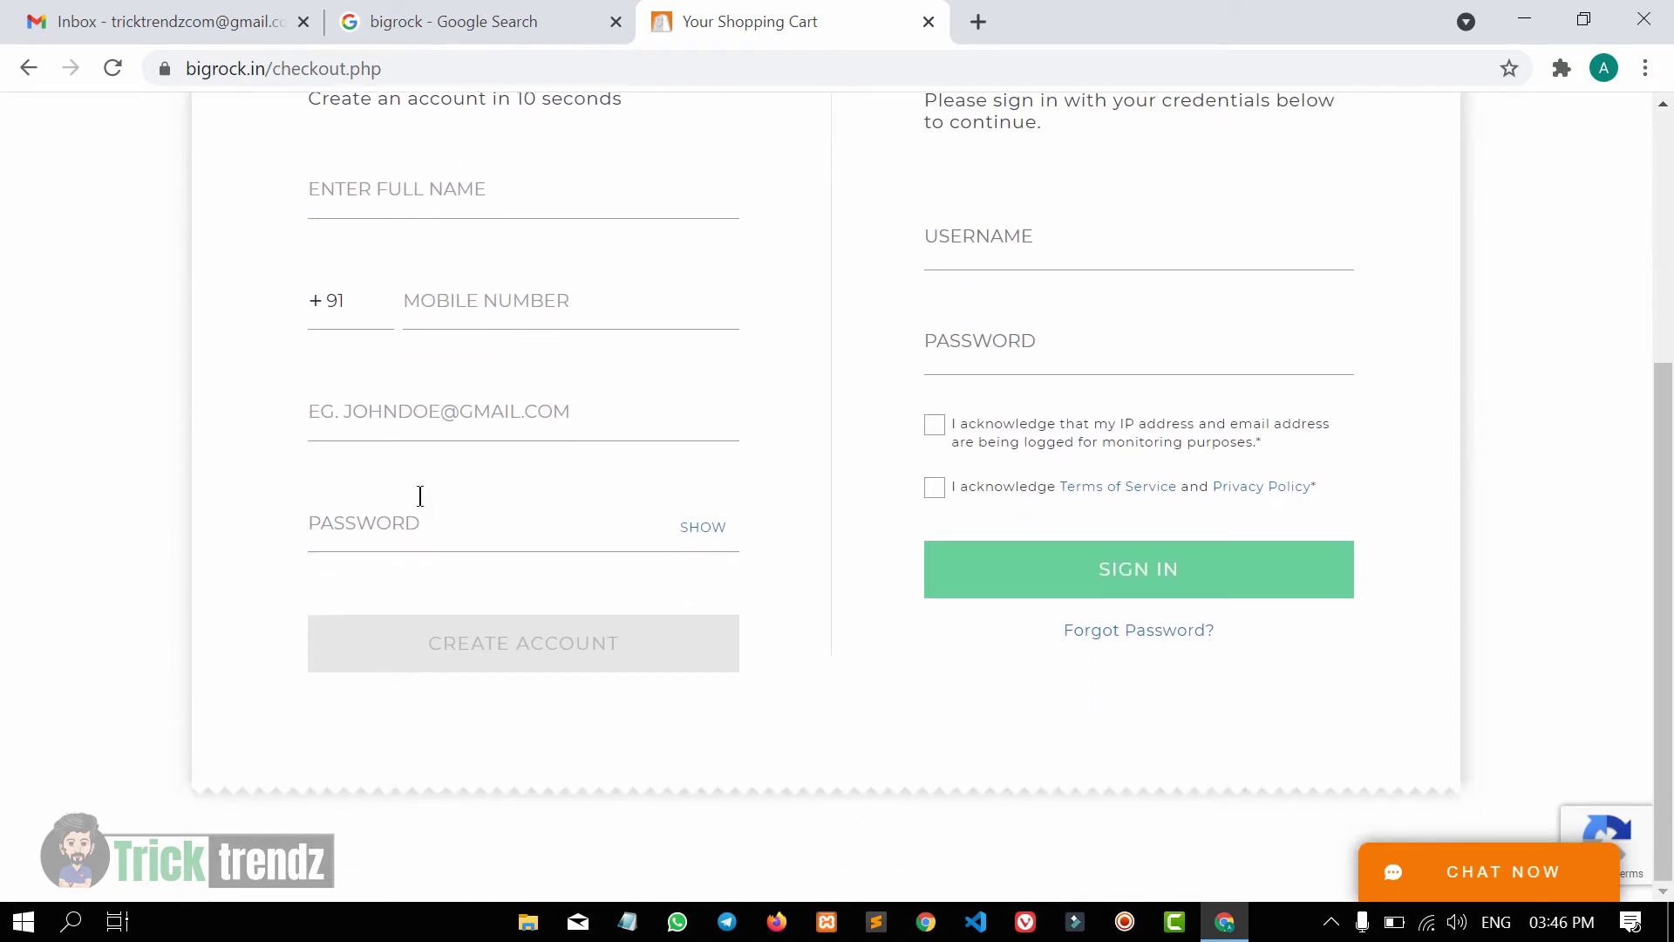
pyautogui.scroll(3, 553, 663)
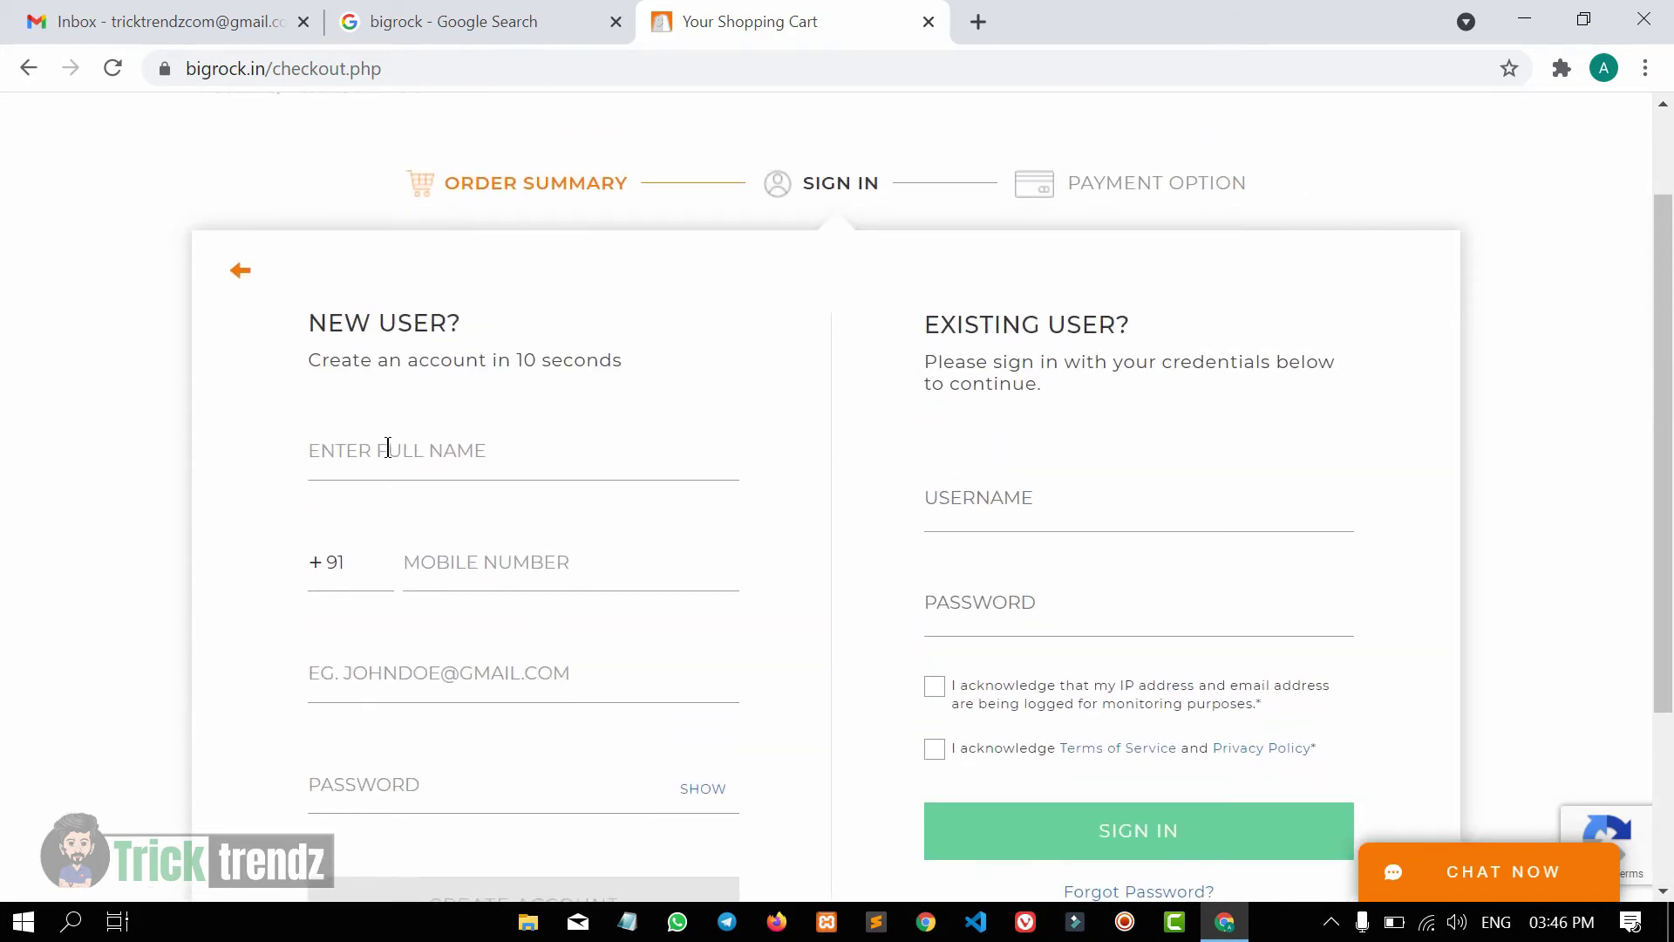
pyautogui.scroll(-2, 388, 448)
pyautogui.click(403, 333)
pyautogui.click(448, 436)
pyautogui.write('9876543210')
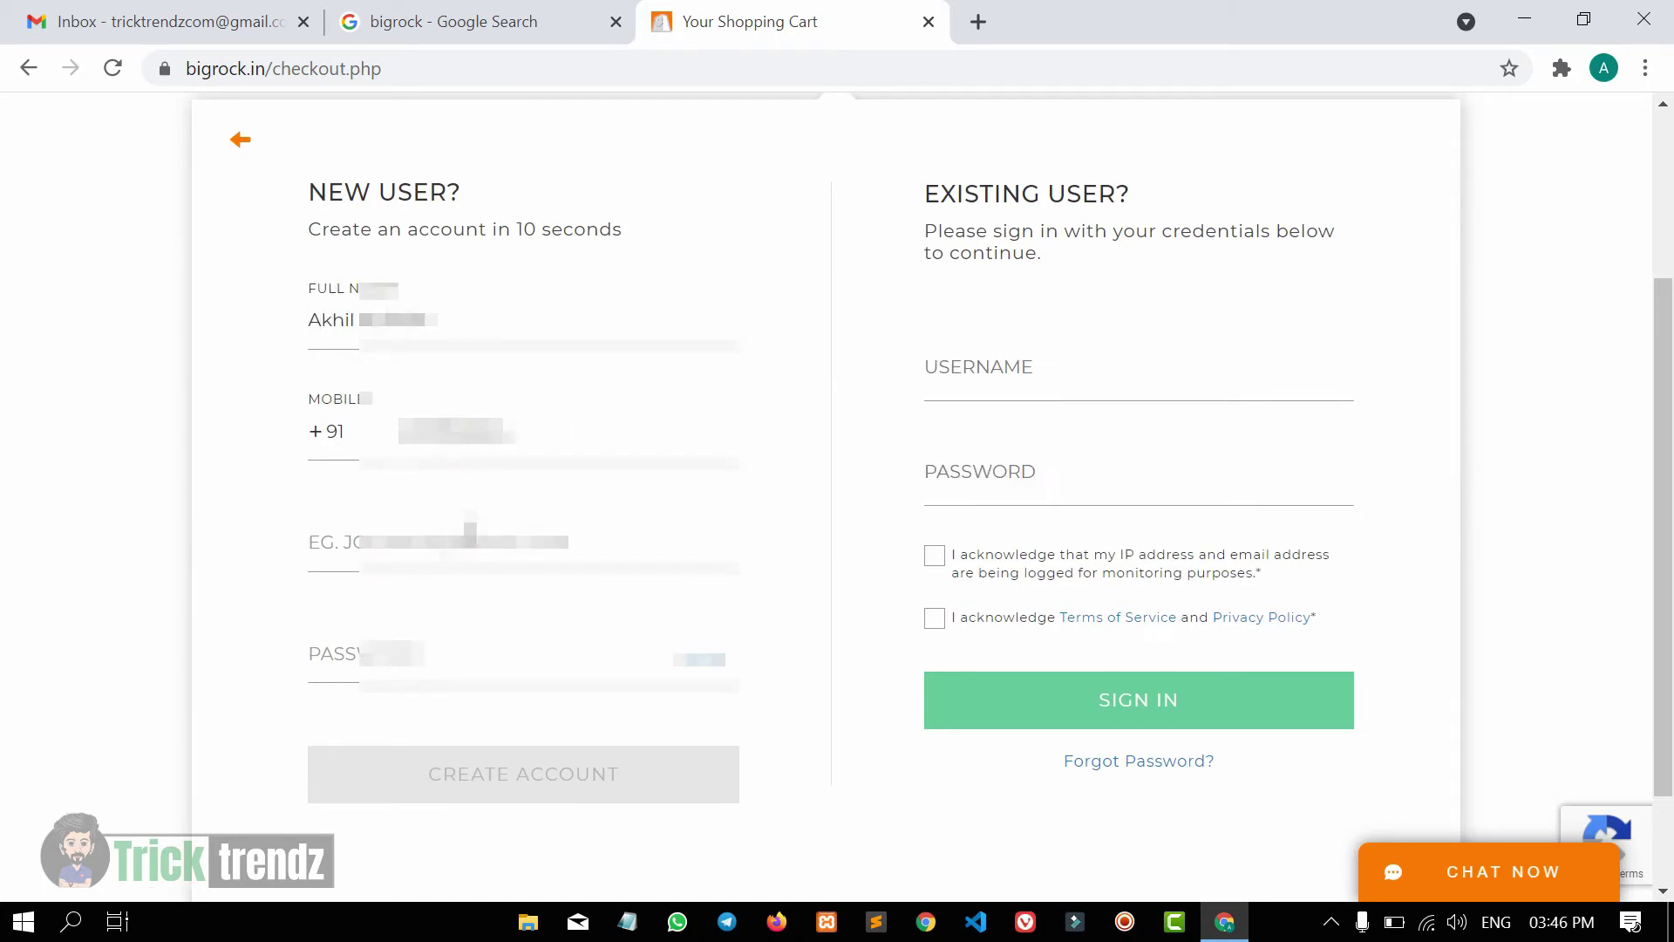
# Fill in the e-mail address and a compliant password, then create the account
pyautogui.click(471, 534)
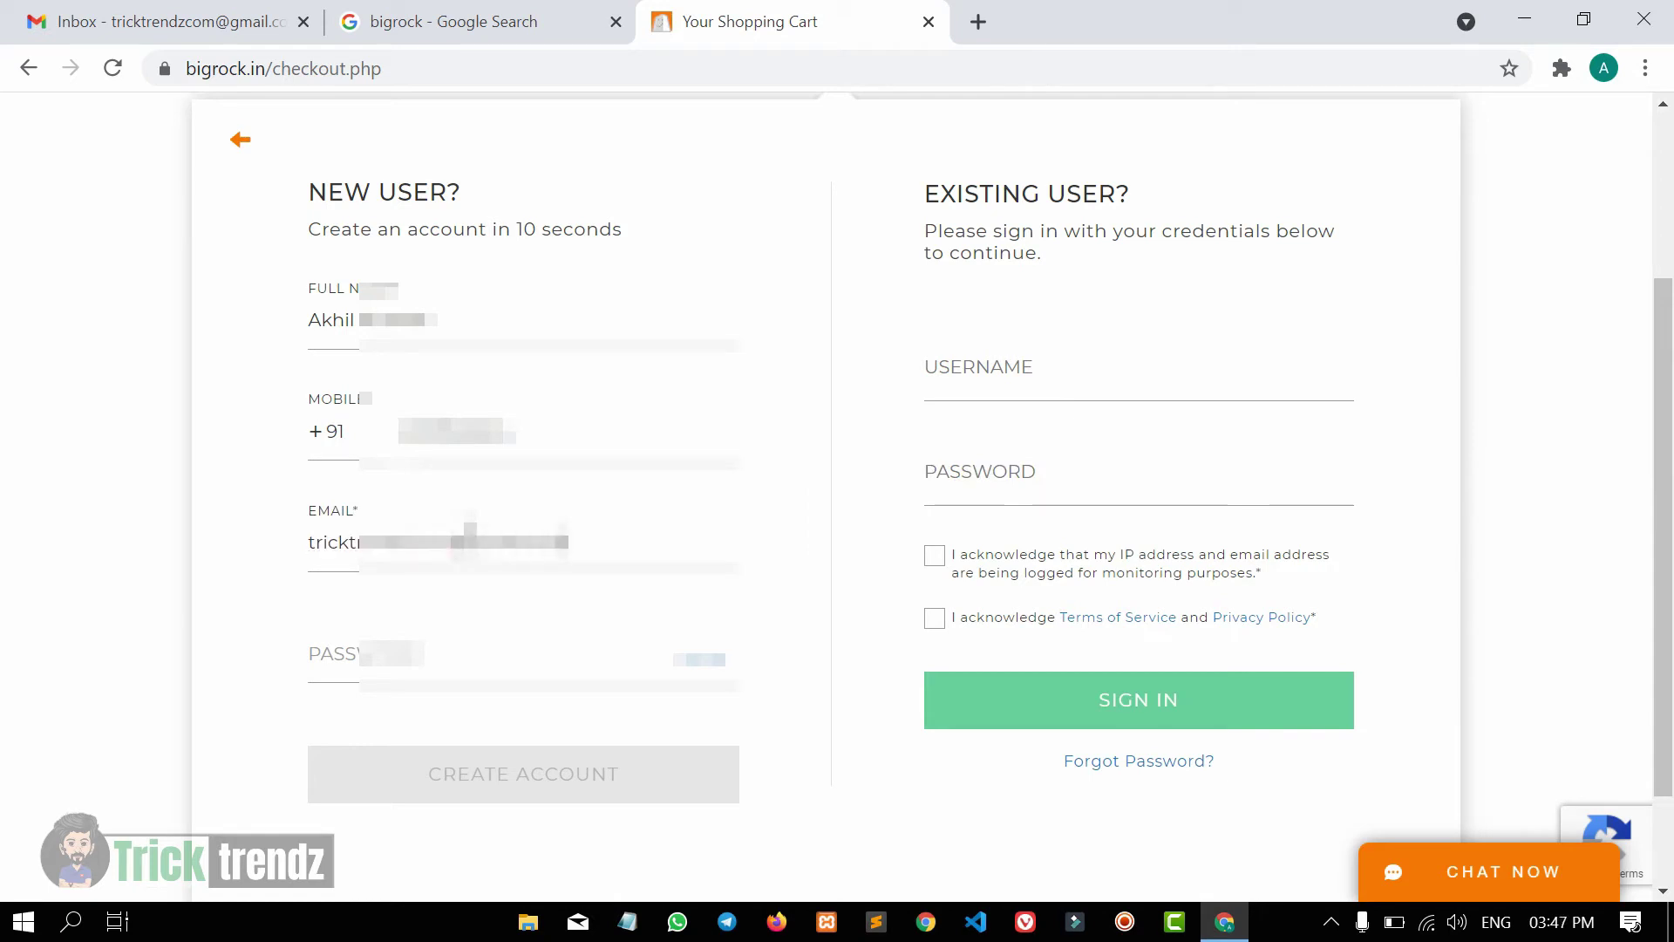
pyautogui.click(418, 654)
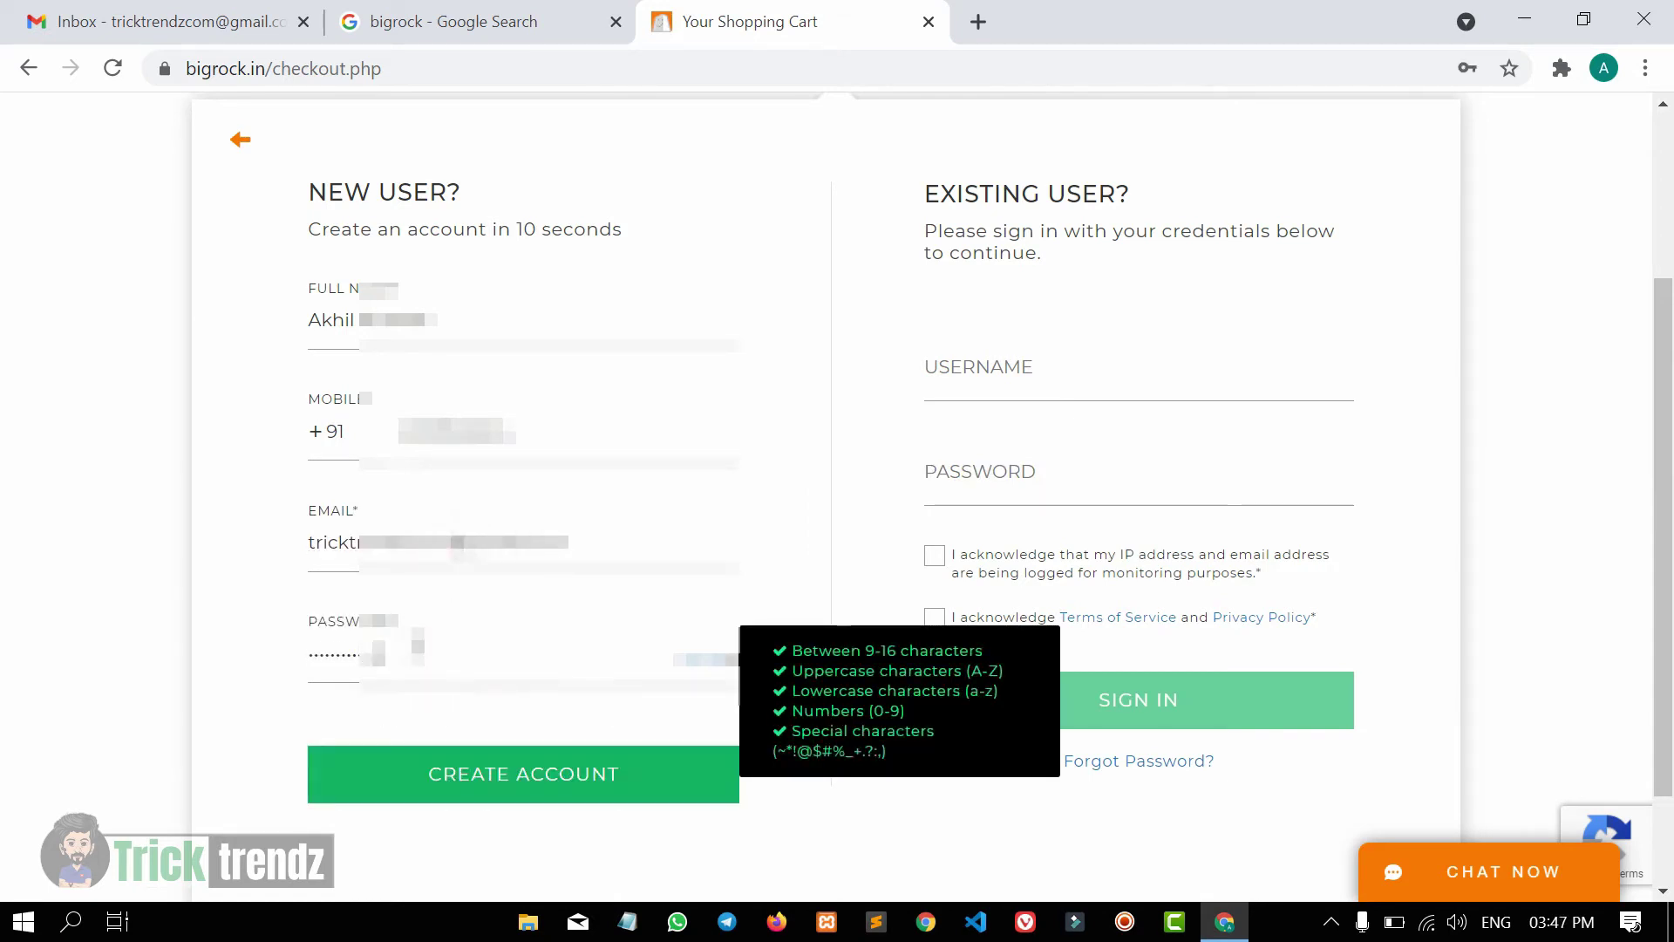
pyautogui.click(253, 643)
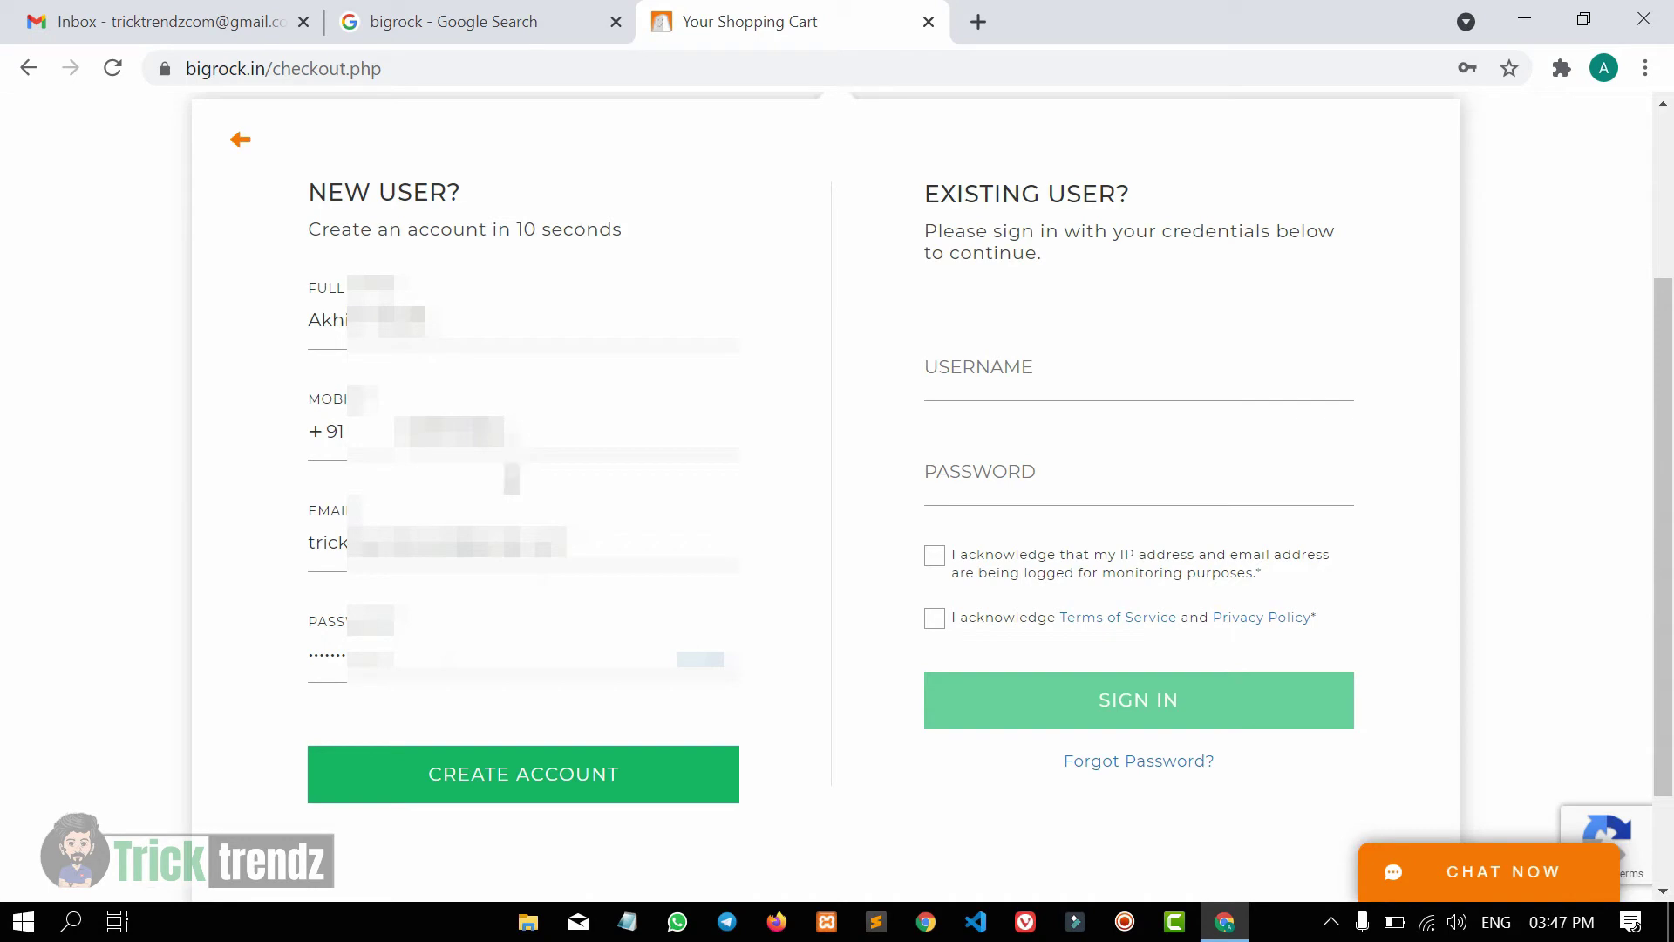
pyautogui.click(575, 769)
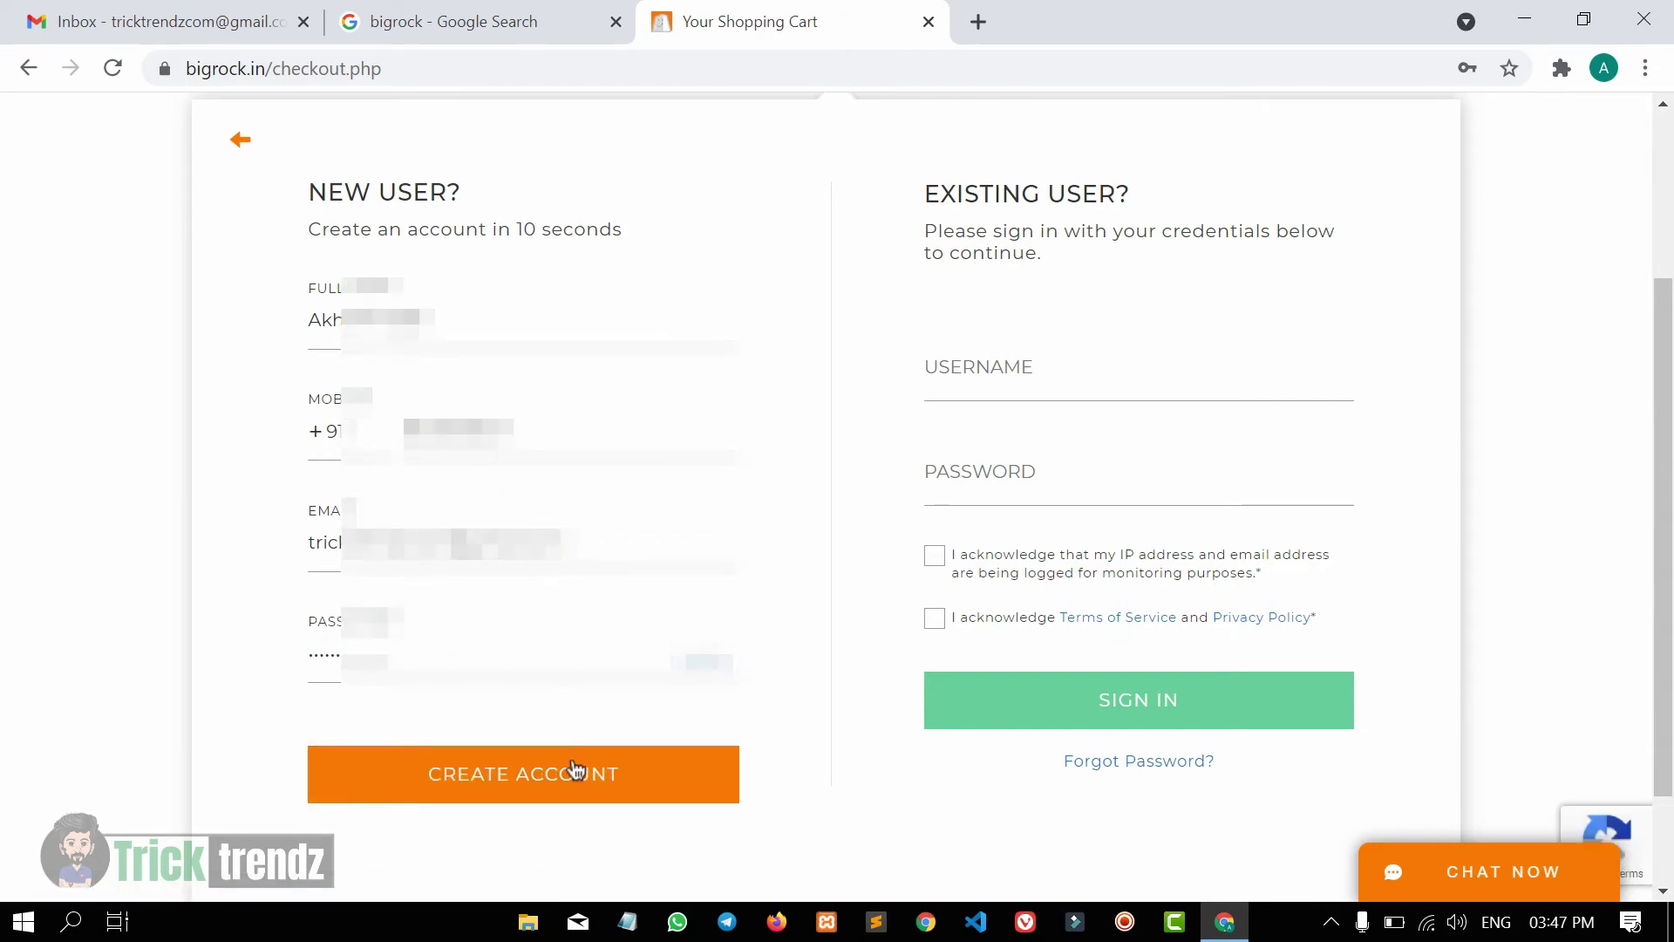
# Save the new account password in the browser, then enter the billing building and street
pyautogui.click(1367, 491)
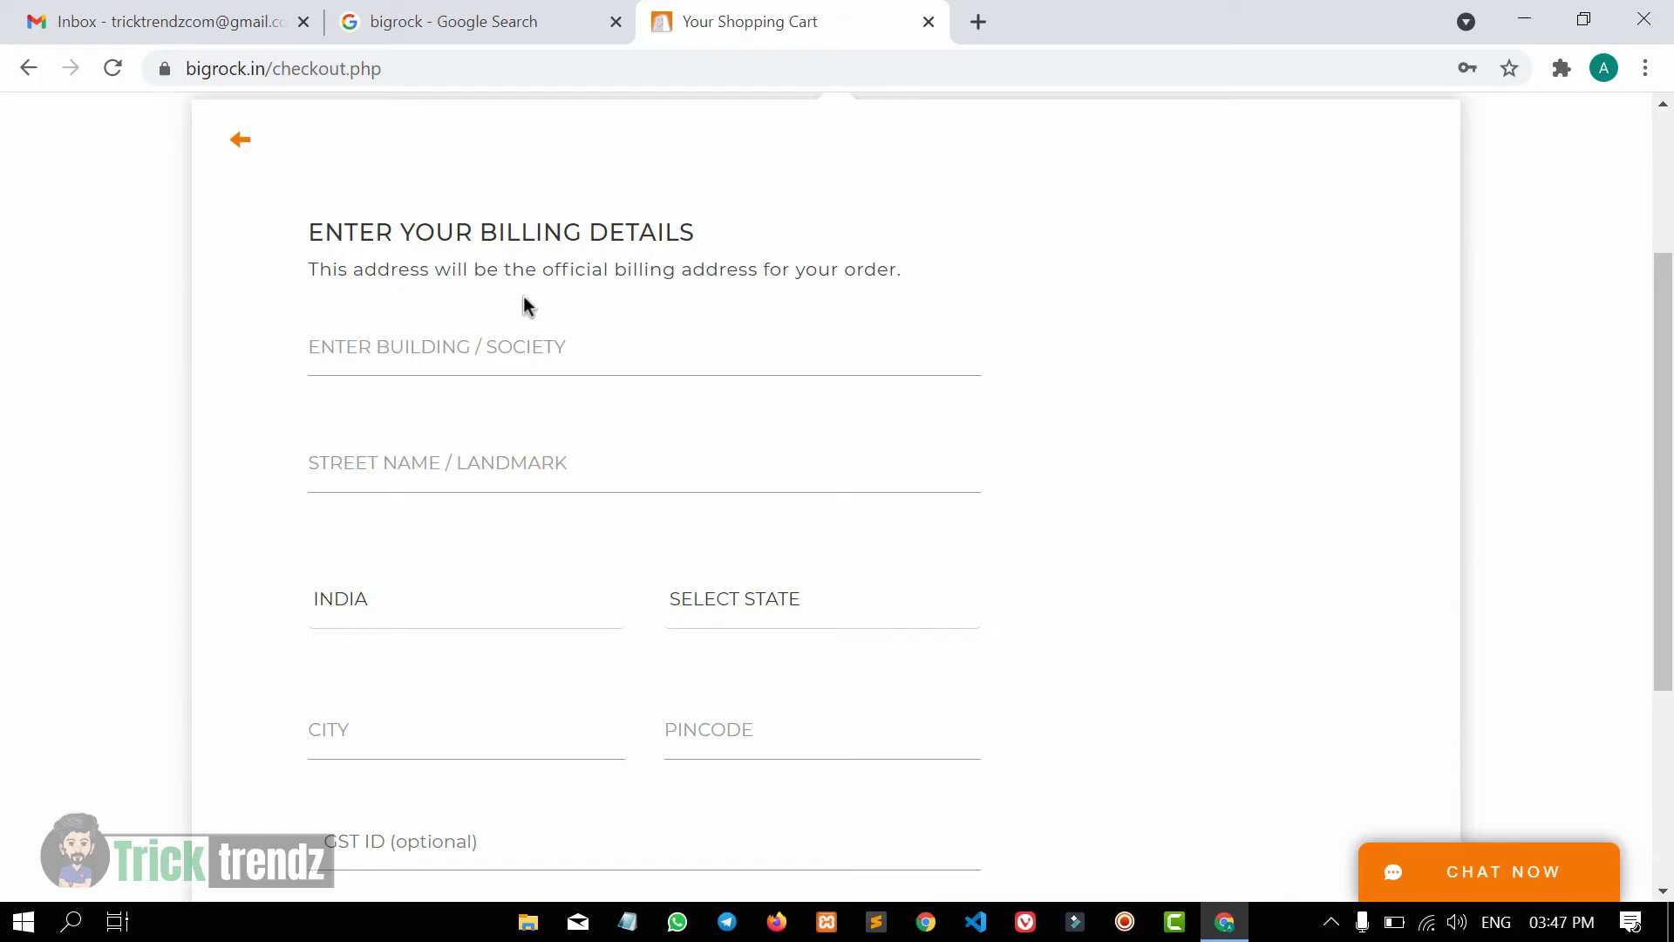
pyautogui.click(410, 357)
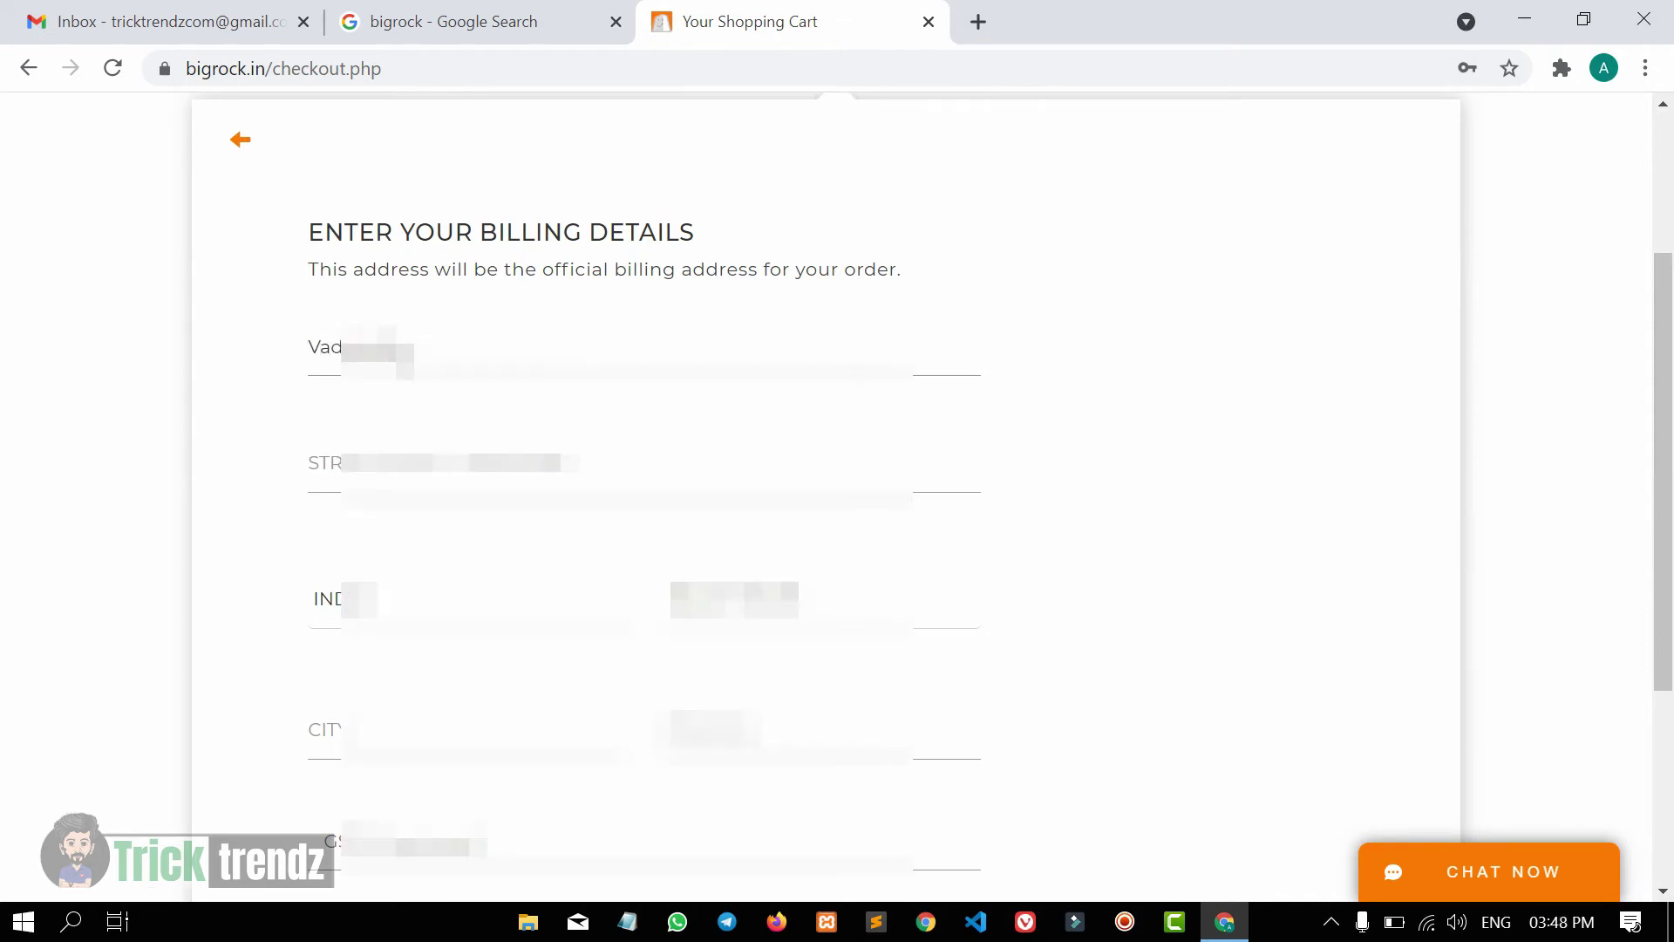
pyautogui.write('...')
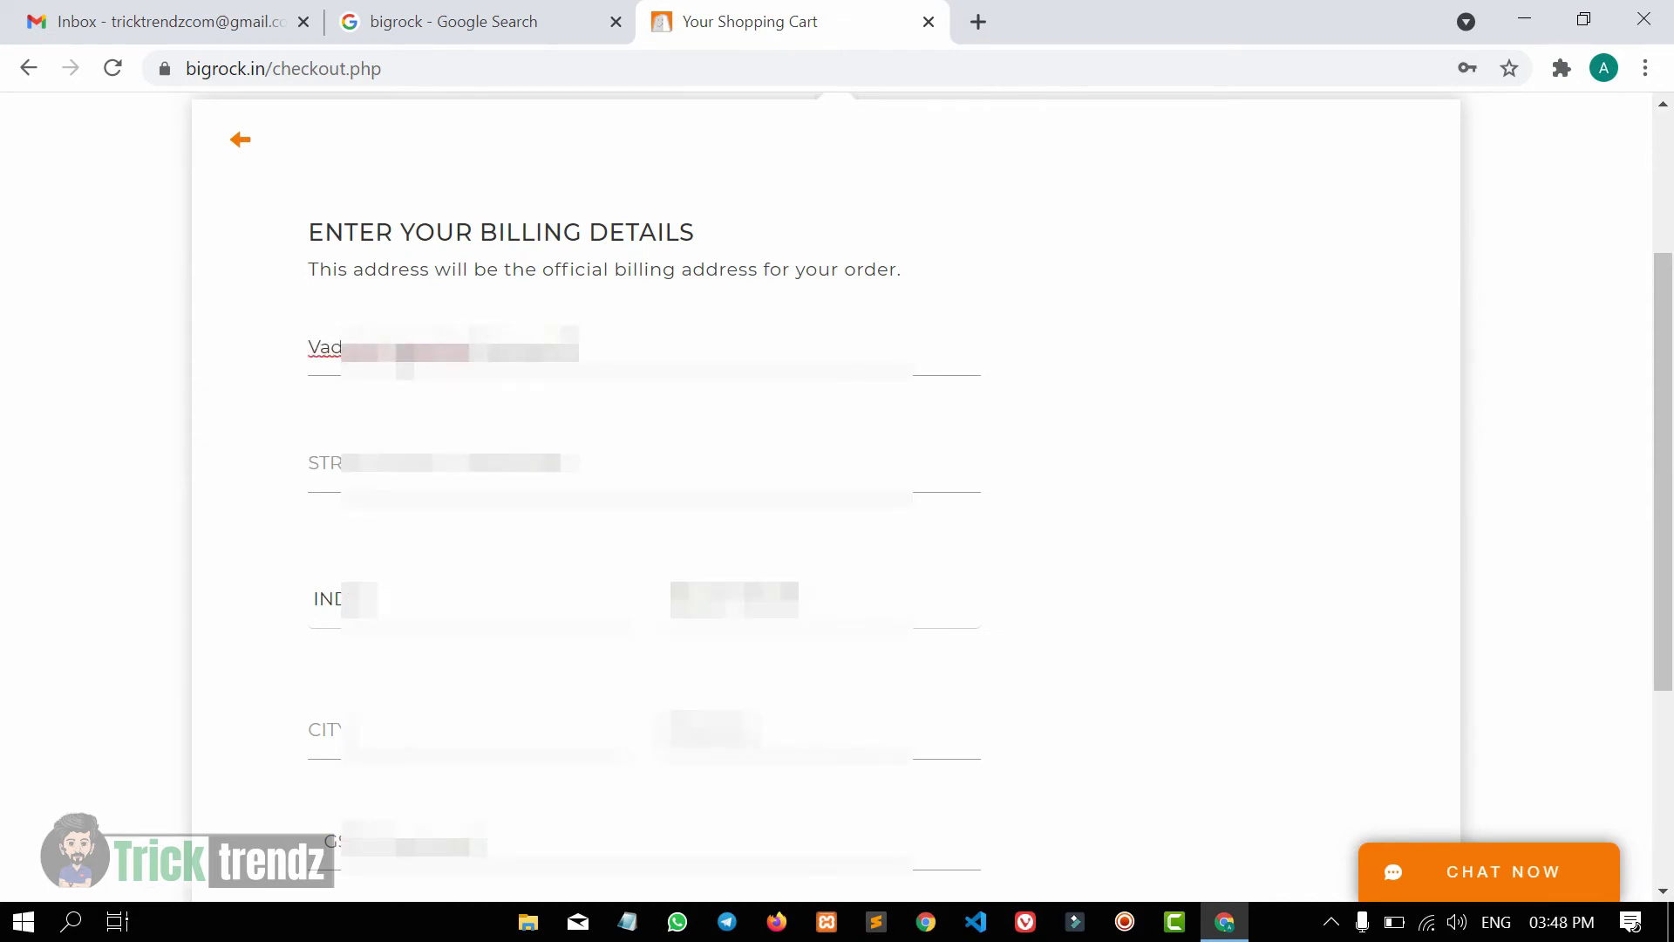
pyautogui.click(314, 463)
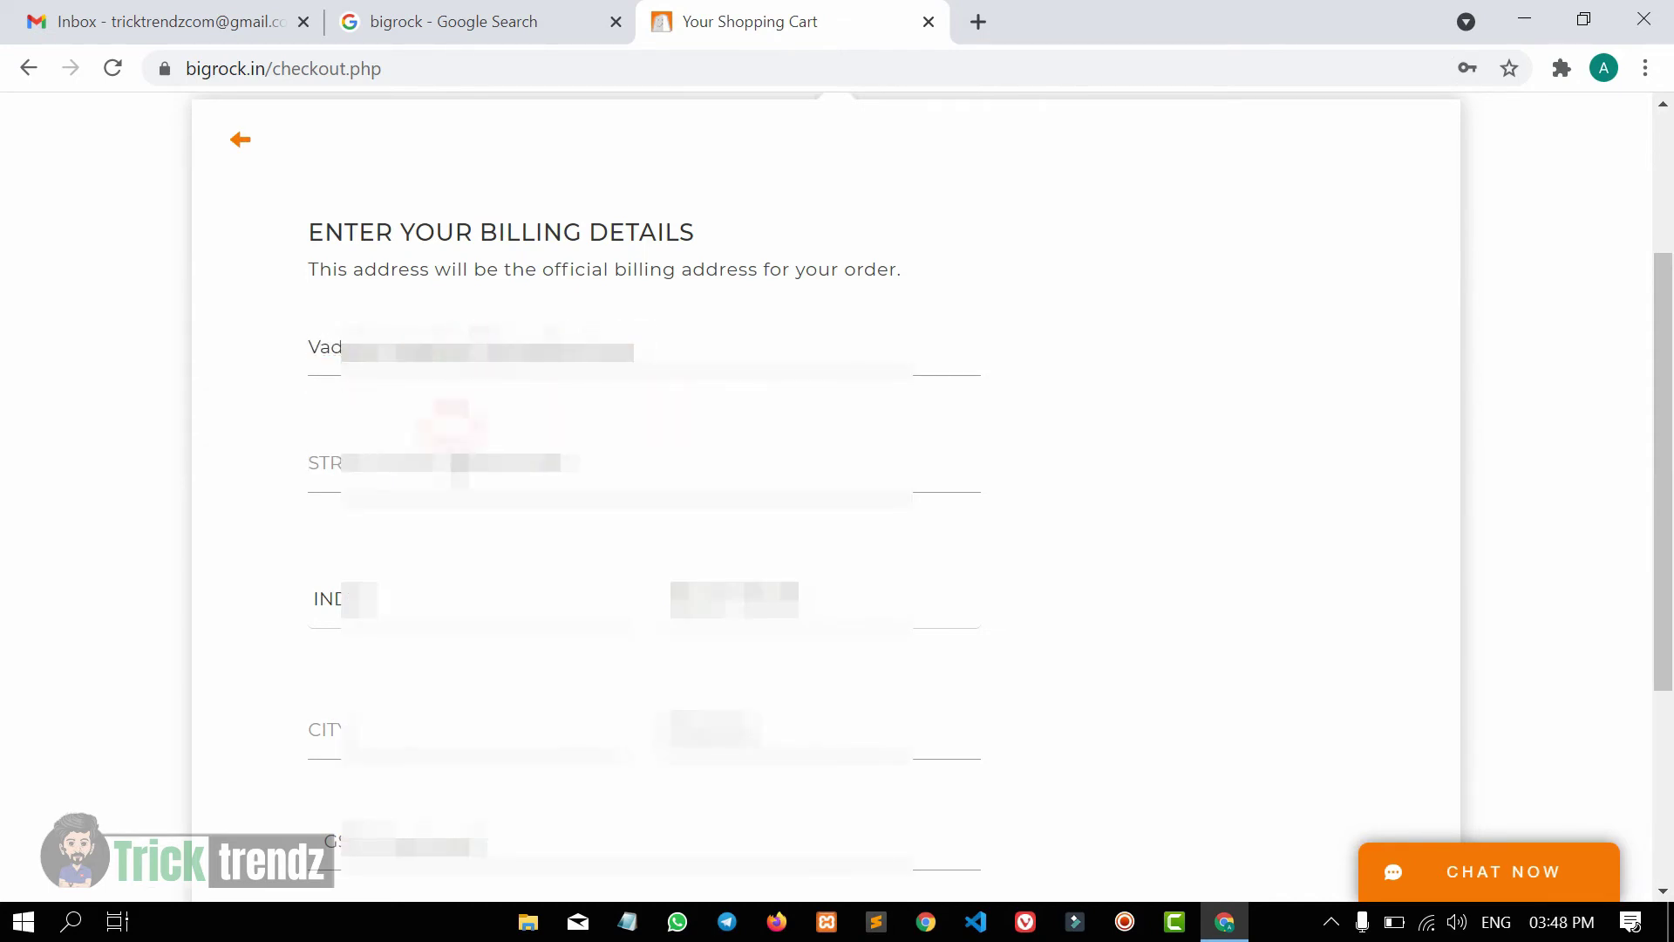
pyautogui.write('Kav...')
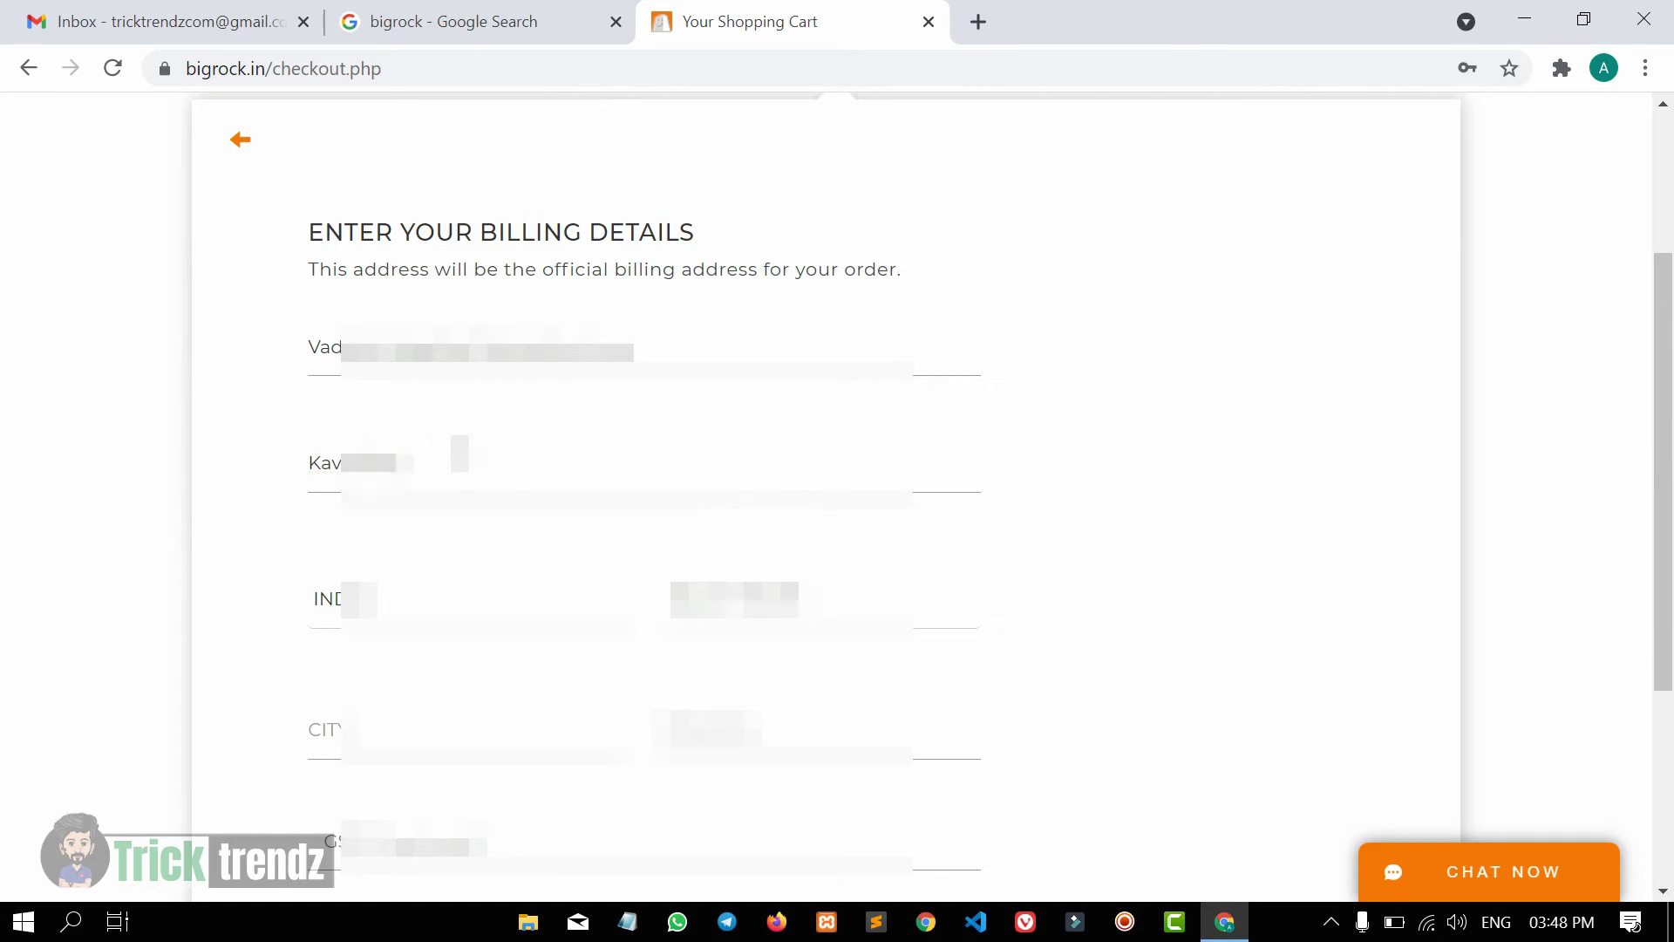
# Choose the billing state and enter the city, reaching the optional GST ID field
pyautogui.click(734, 599)
pyautogui.press('Return')
pyautogui.press('Tab')
pyautogui.write('Kolla')
pyautogui.scroll(-1, 450, 711)
pyautogui.click(450, 711)
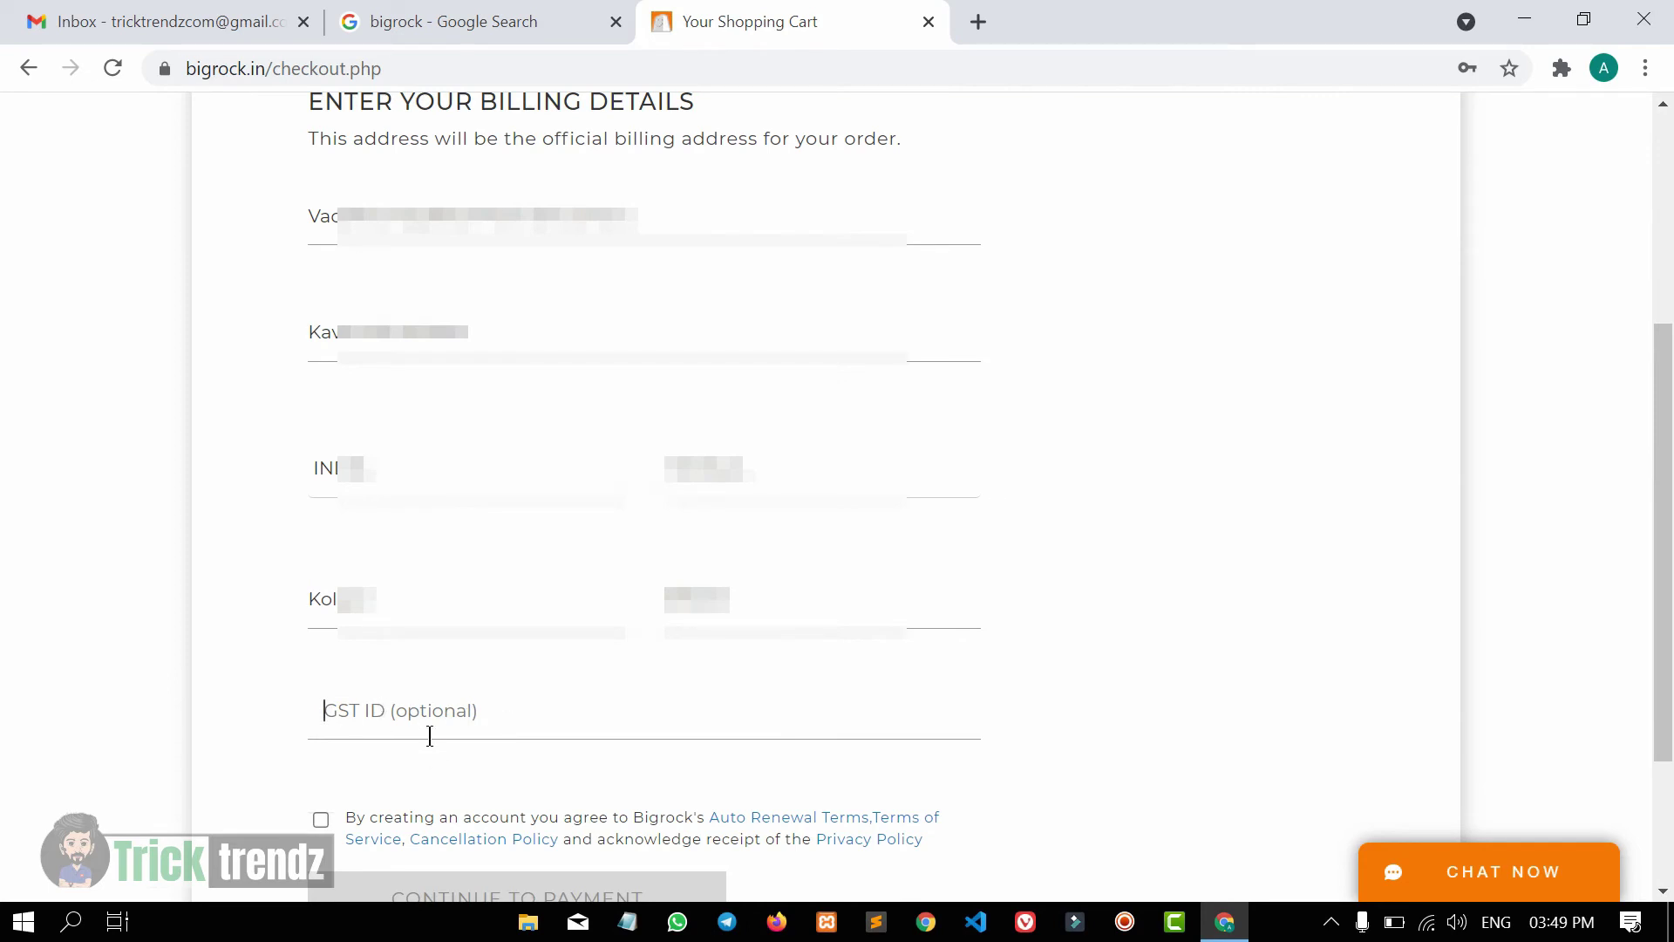
# Agree to the renewal and cancellation terms and continue to payment
pyautogui.scroll(1, 430, 737)
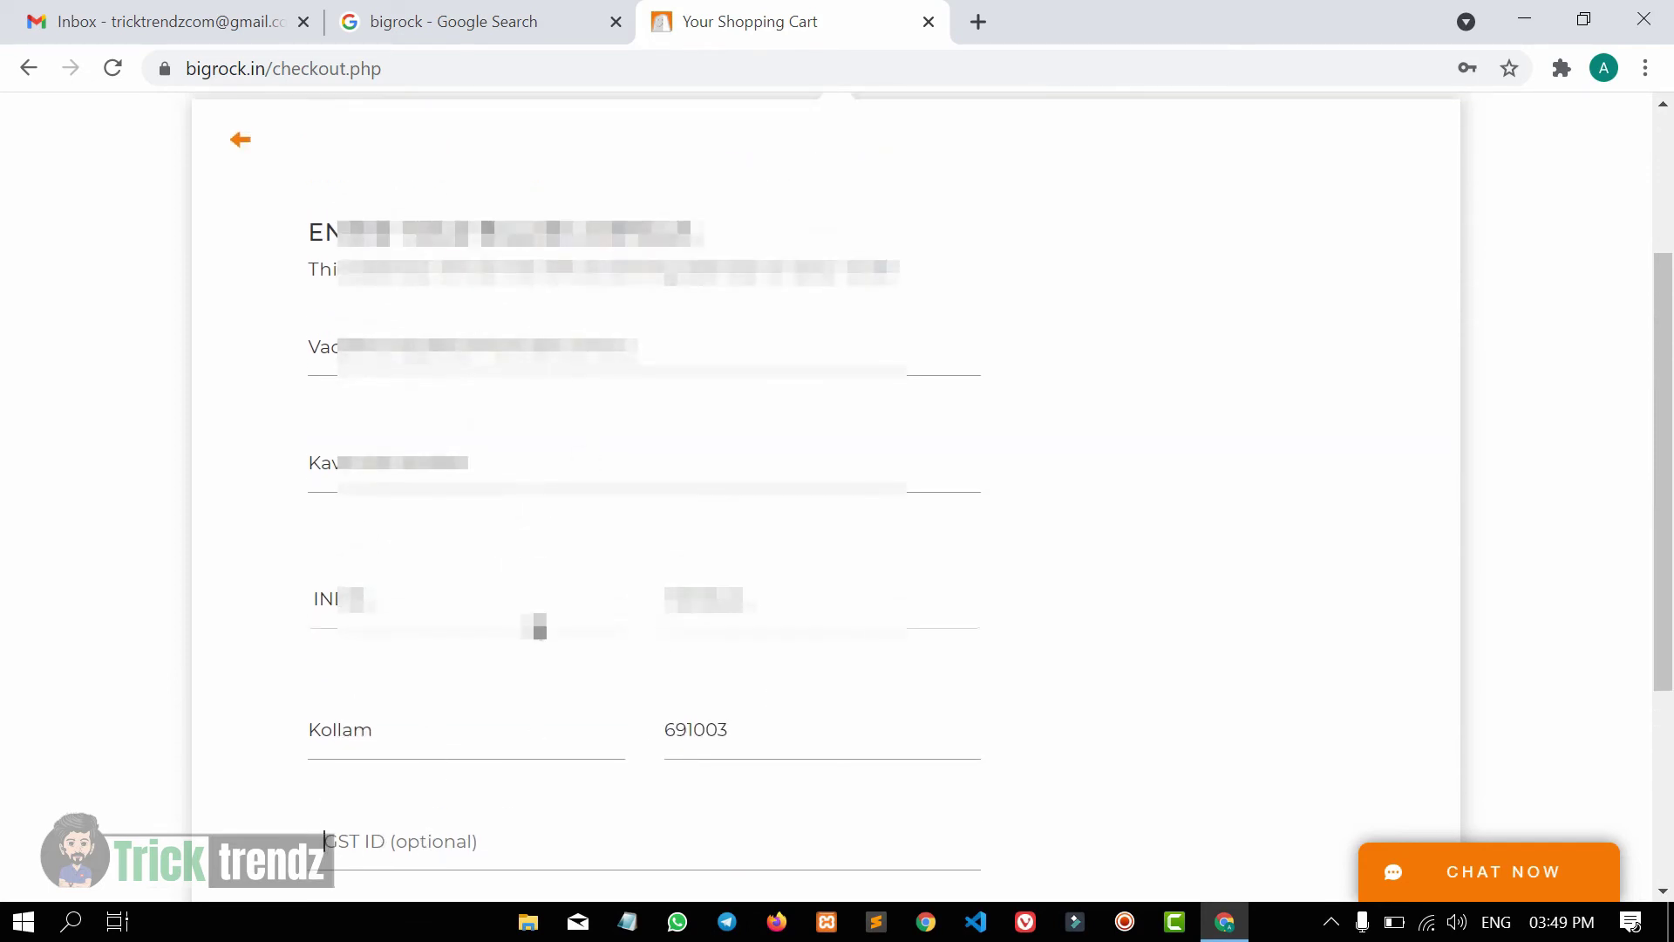
pyautogui.scroll(-2, 540, 626)
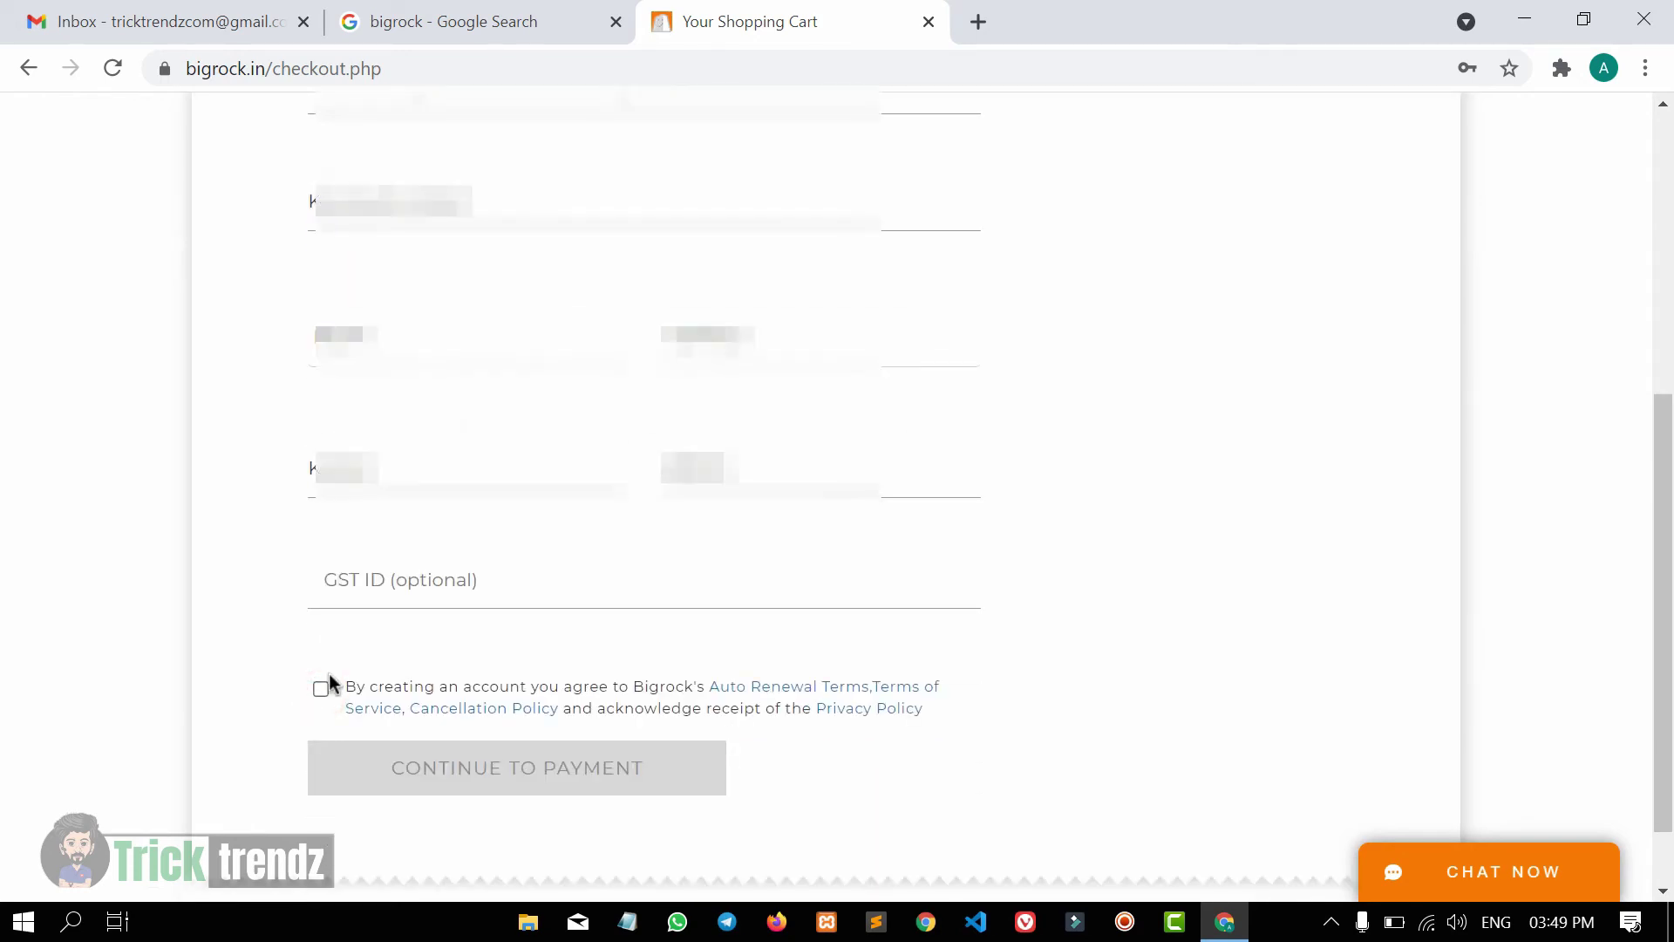
pyautogui.click(321, 689)
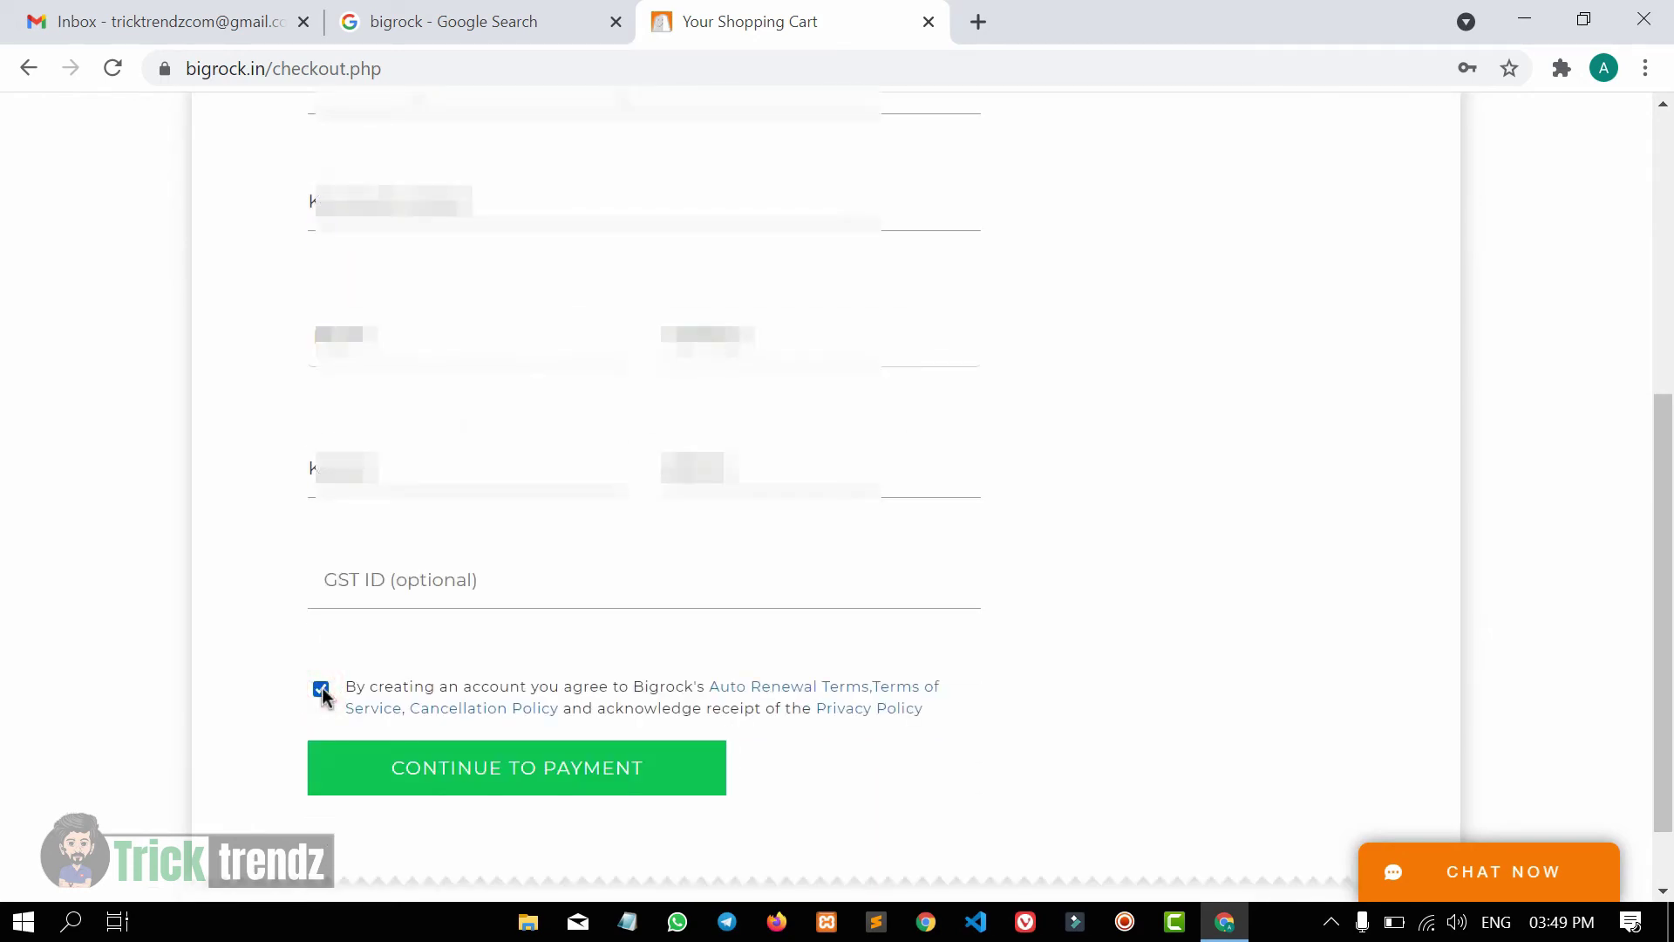
pyautogui.click(590, 792)
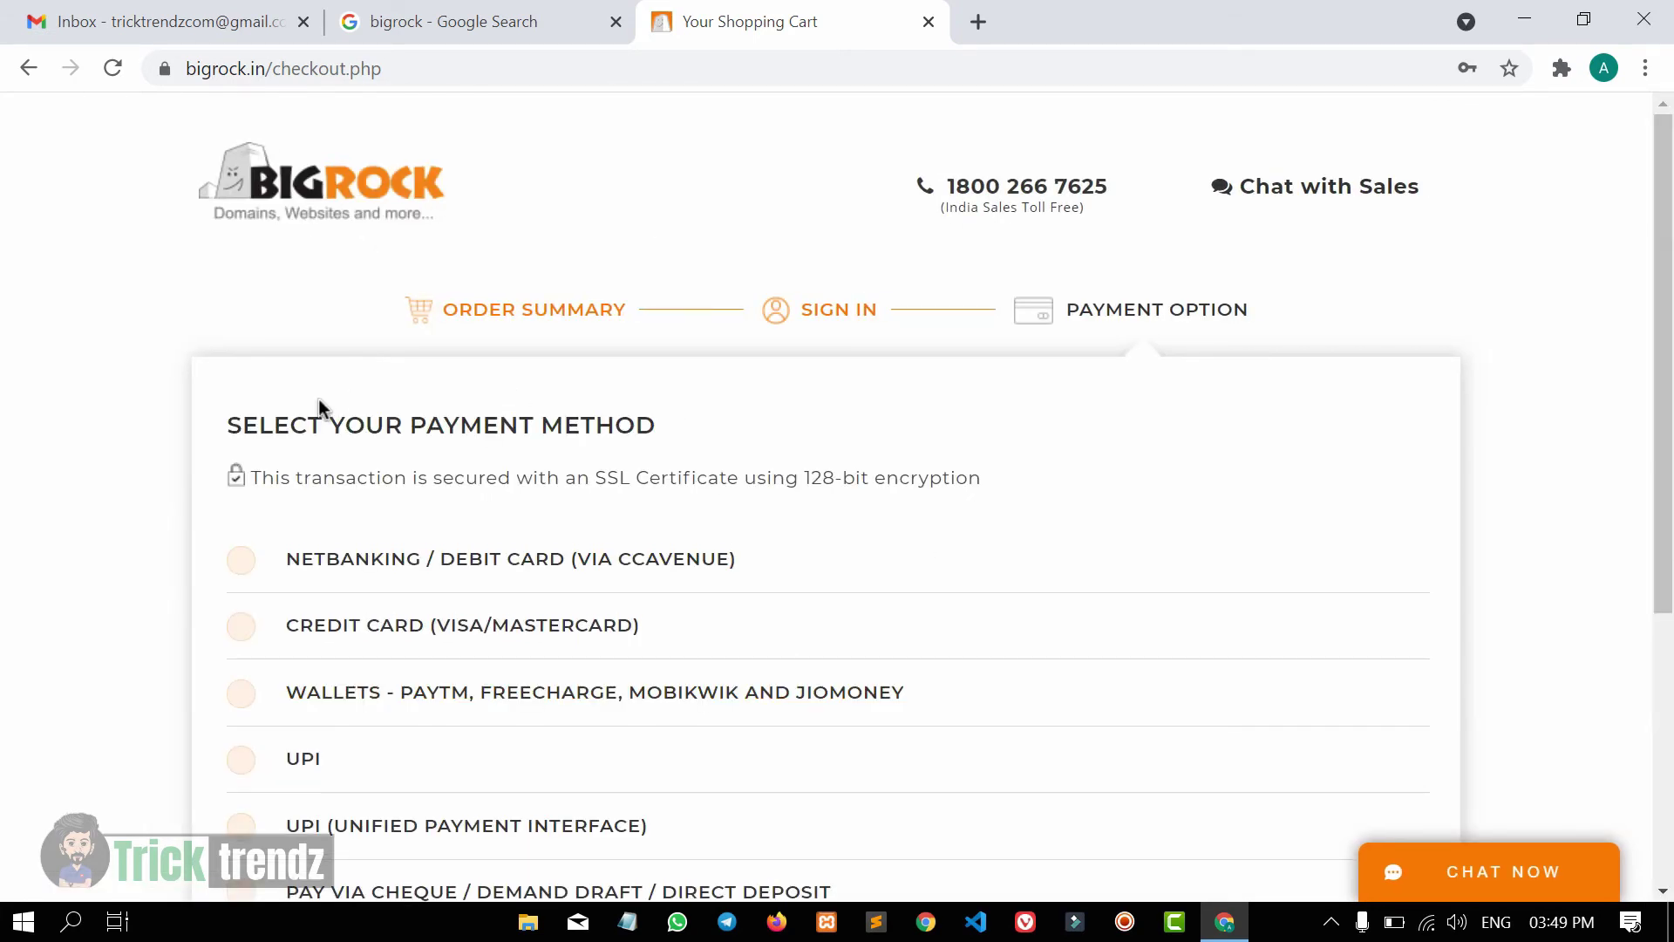
# Select UPI as the payment method and pay the ₹848.54 total
pyautogui.scroll(-4, 451, 463)
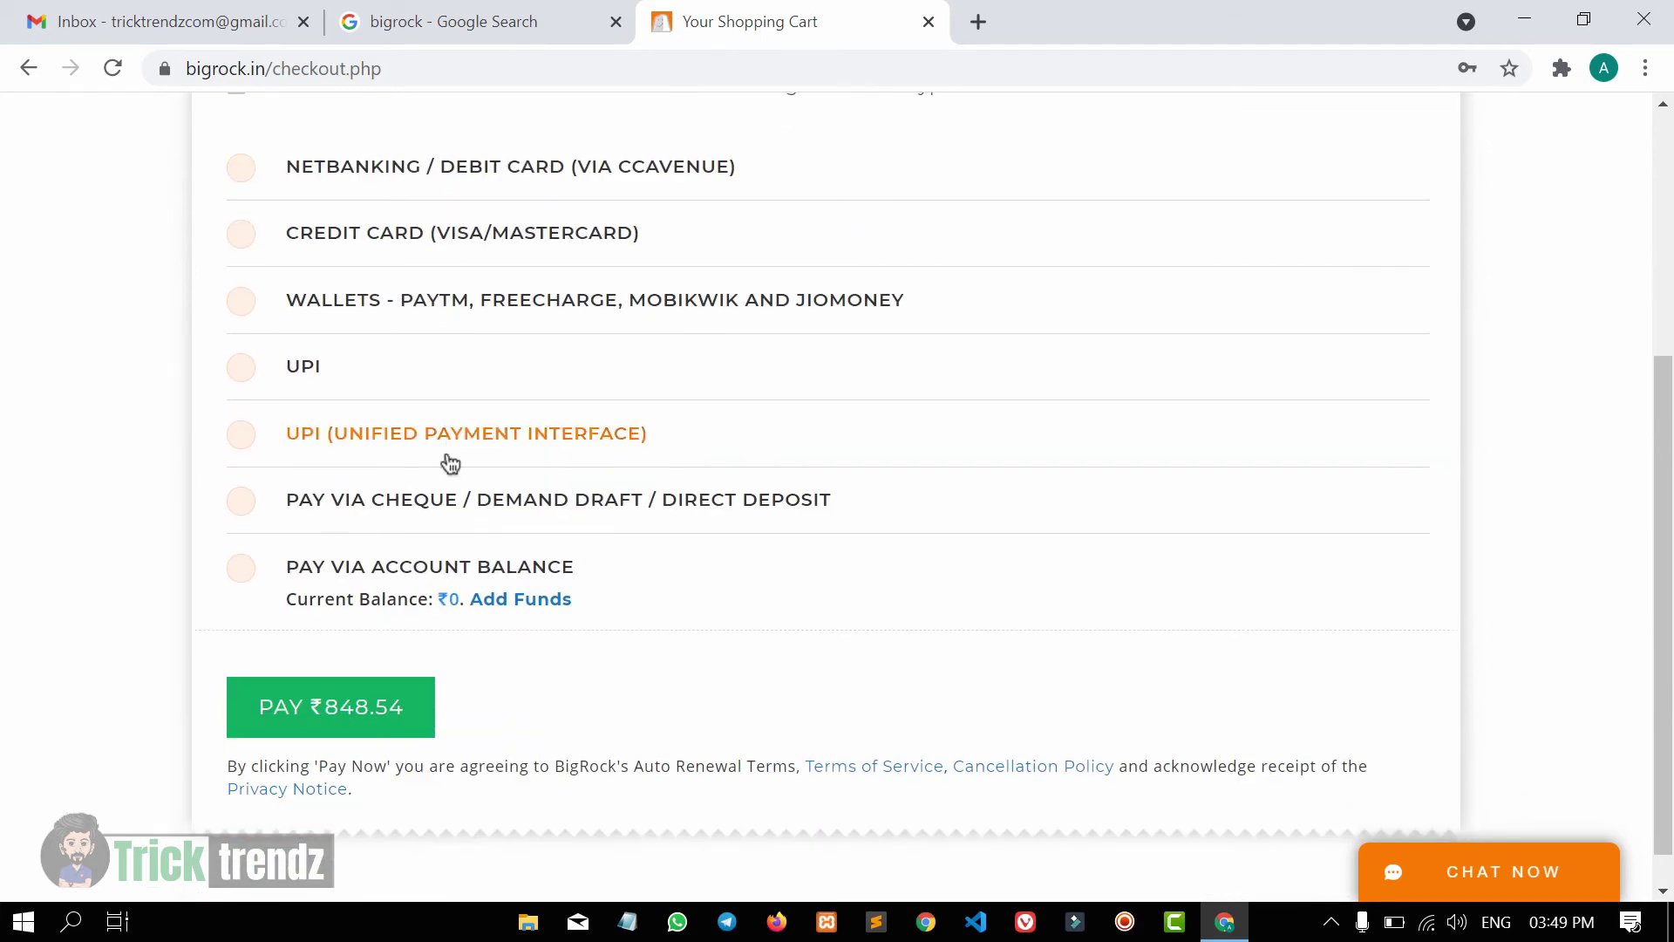
pyautogui.scroll(3, 451, 463)
pyautogui.scroll(-2, 449, 463)
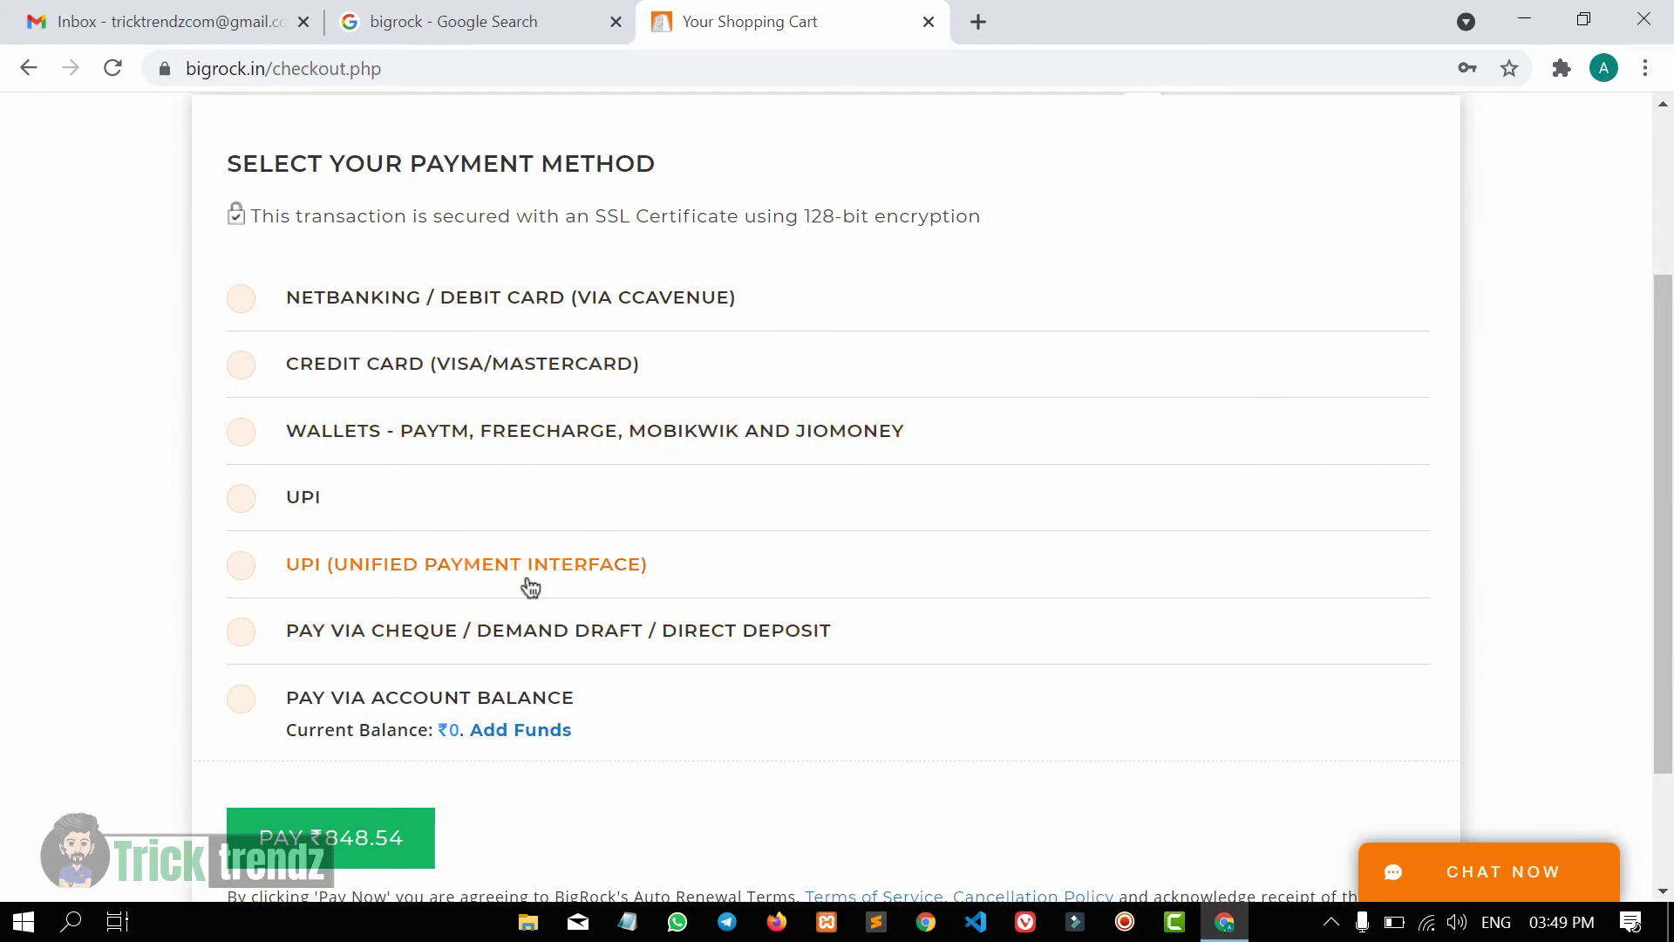
pyautogui.scroll(-2, 531, 587)
pyautogui.scroll(2, 531, 587)
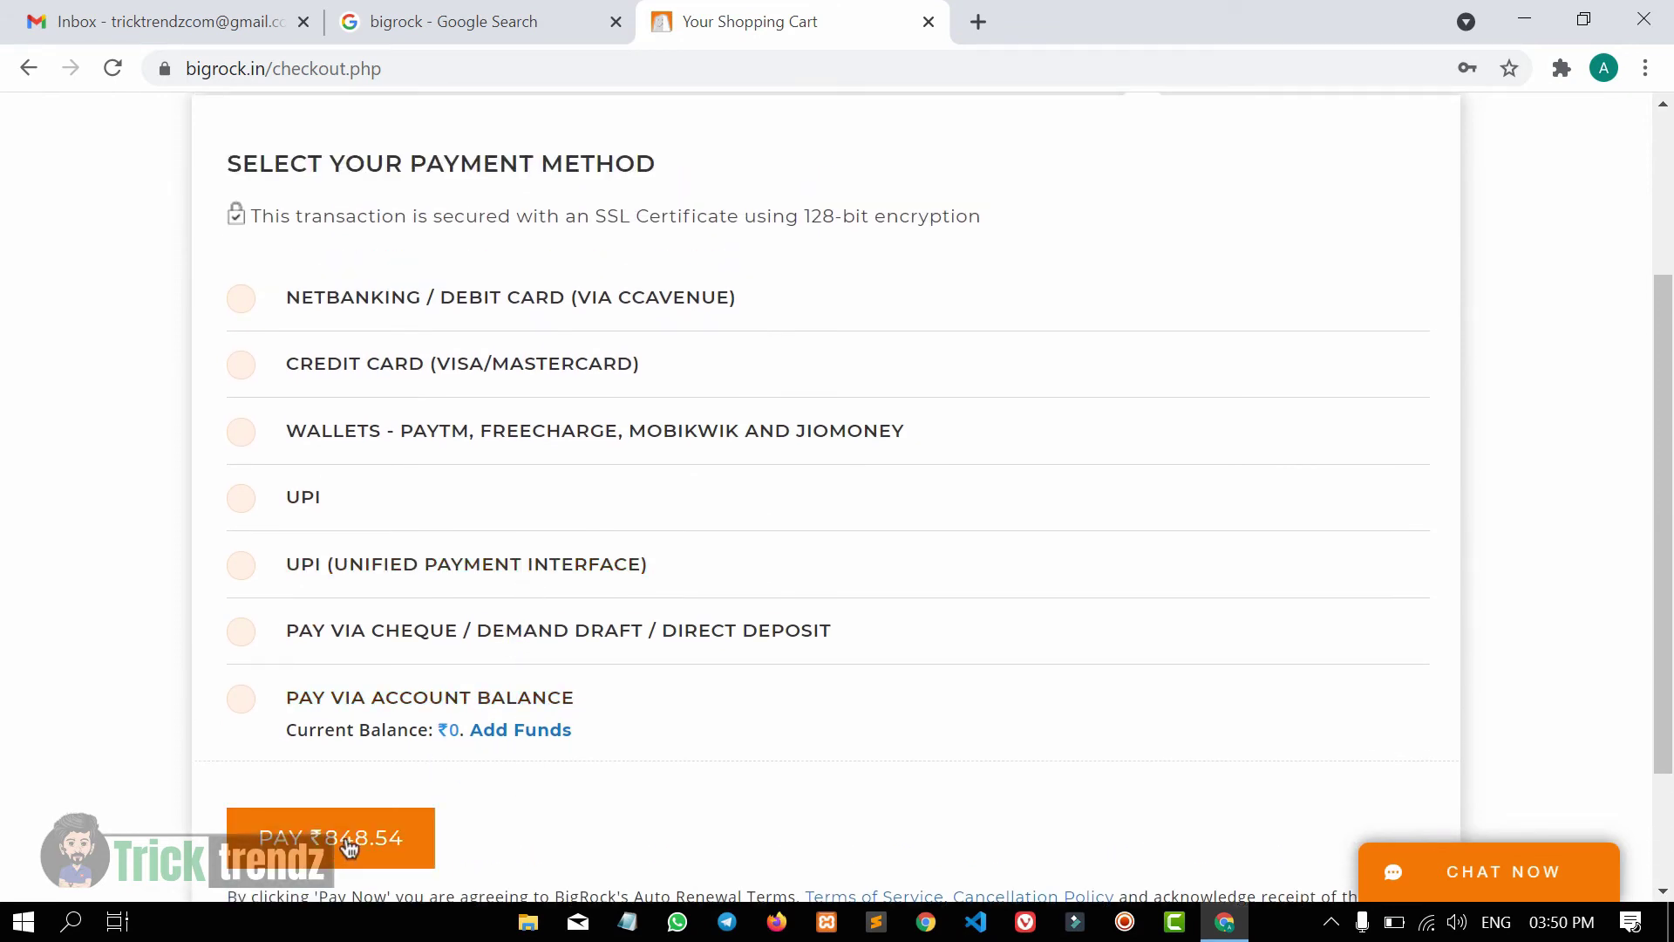
pyautogui.click(240, 498)
pyautogui.scroll(-2, 242, 510)
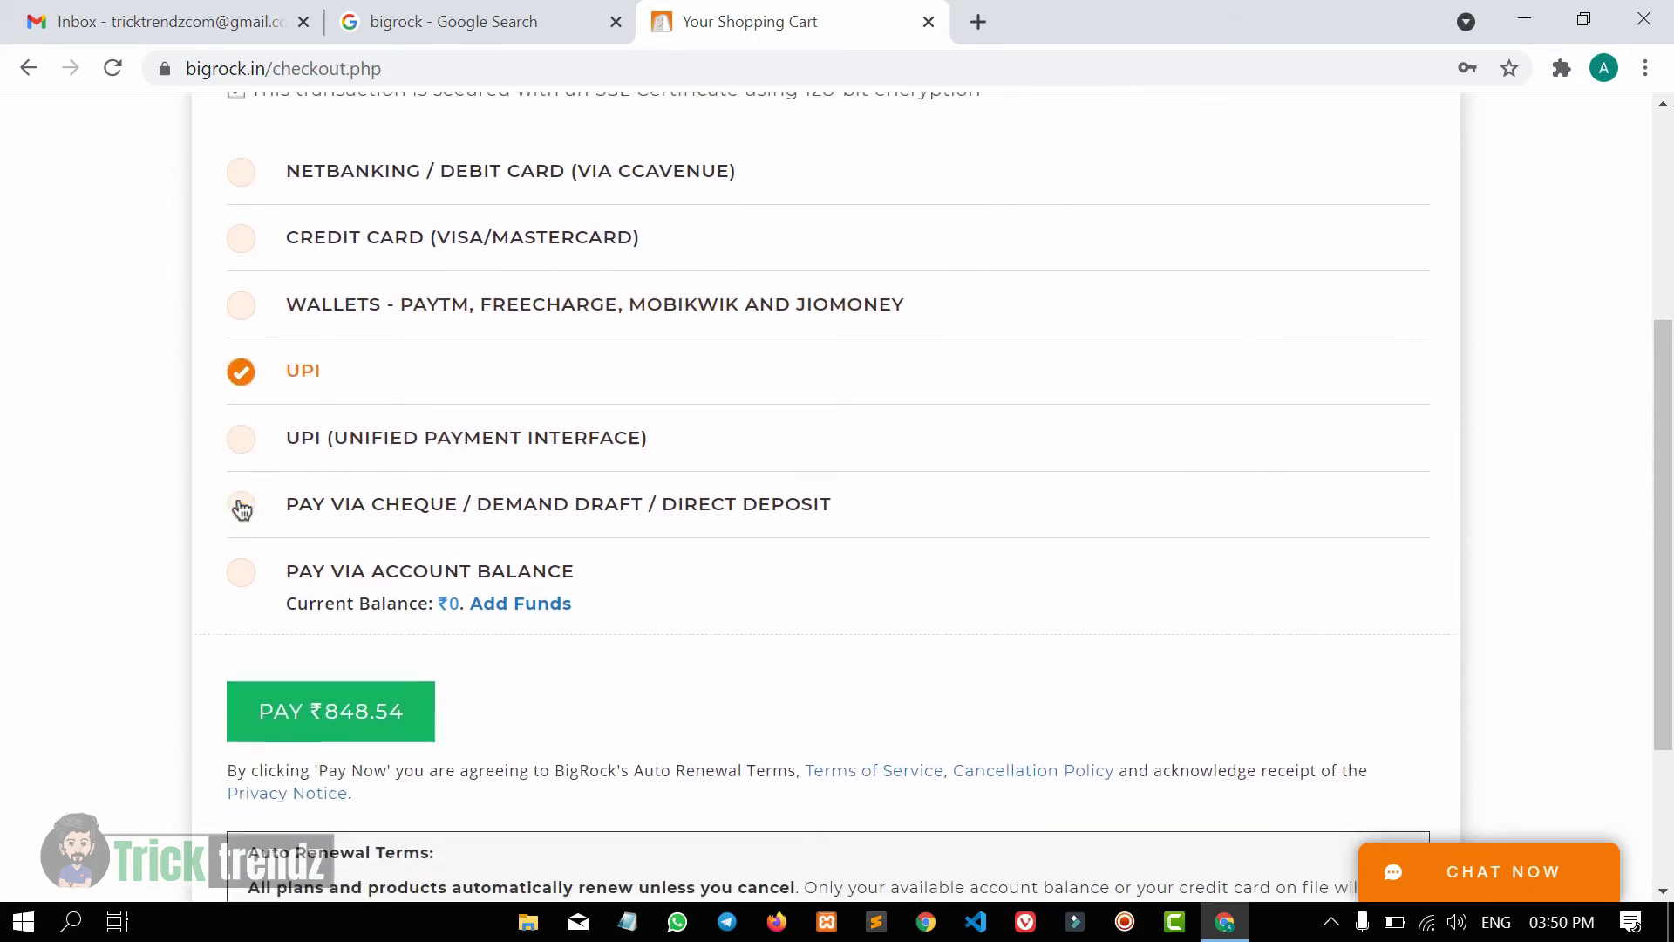
pyautogui.click(392, 716)
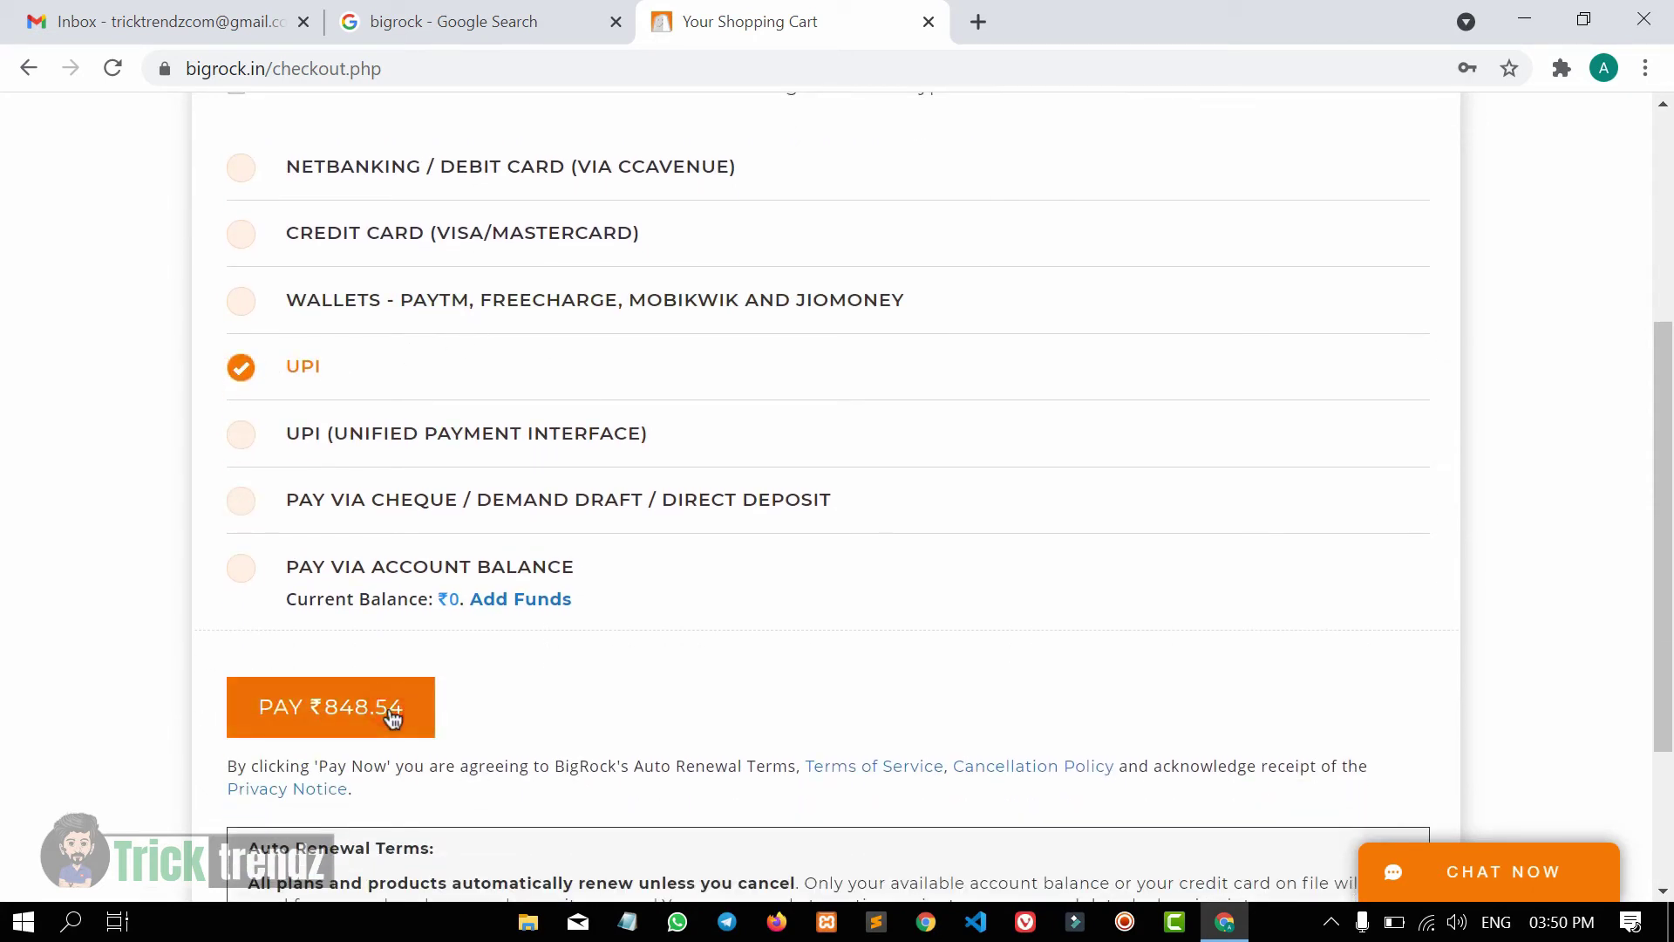
pyautogui.scroll(-4, 391, 716)
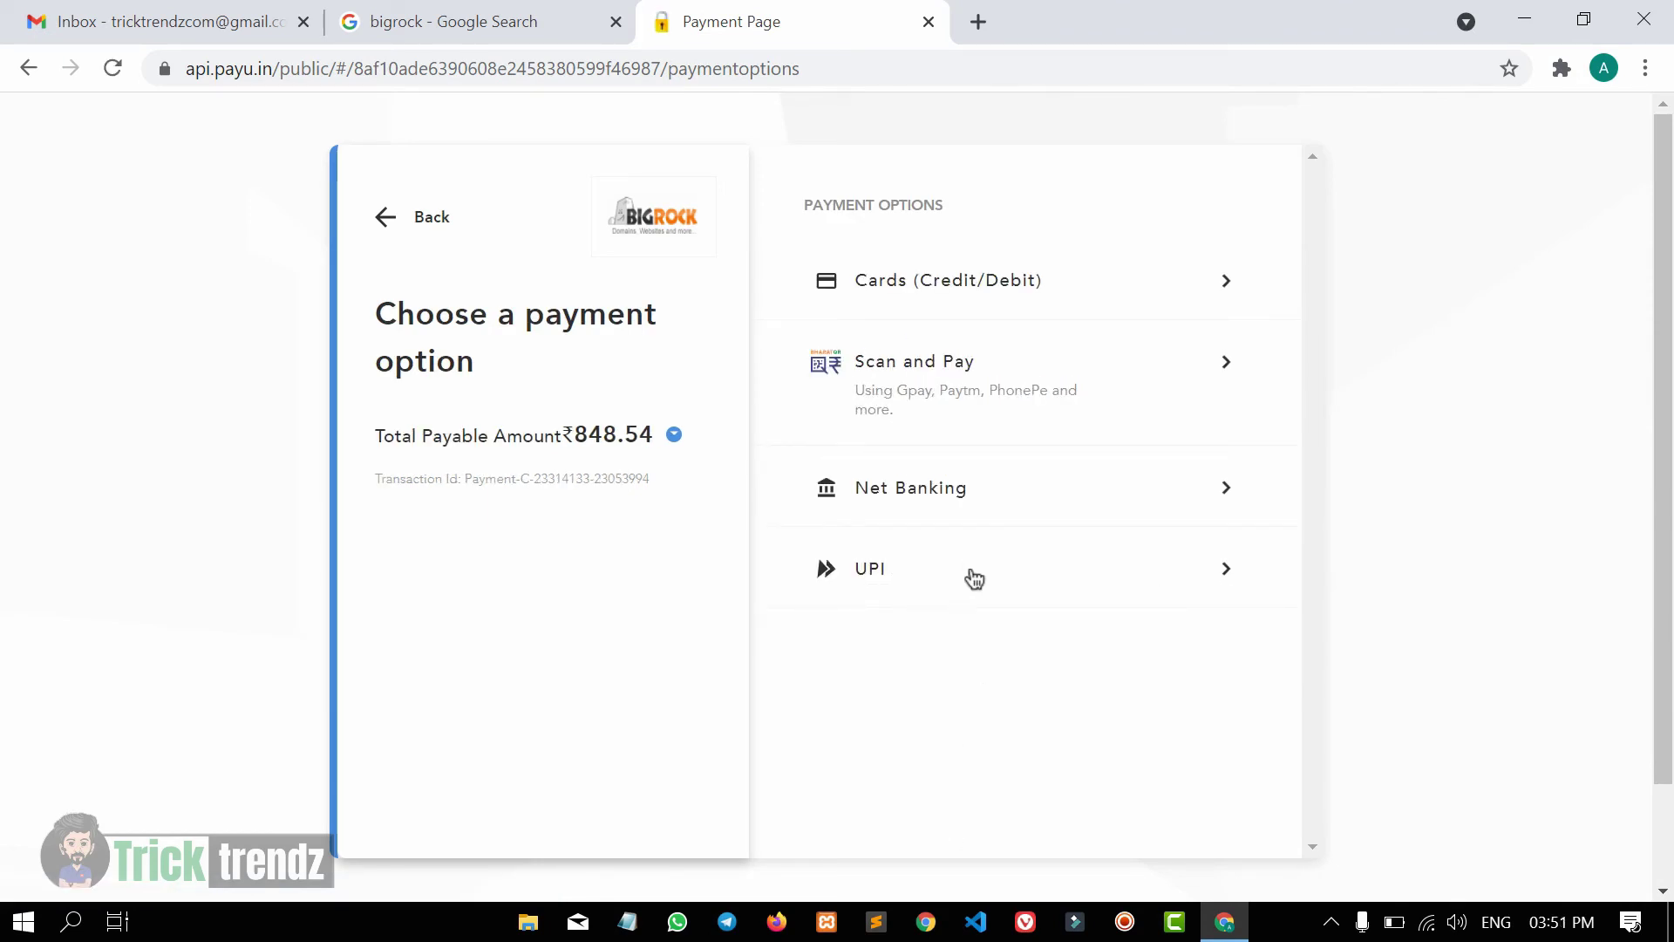
# Open PayU's UPI payment options and choose Google Pay
pyautogui.click(1227, 569)
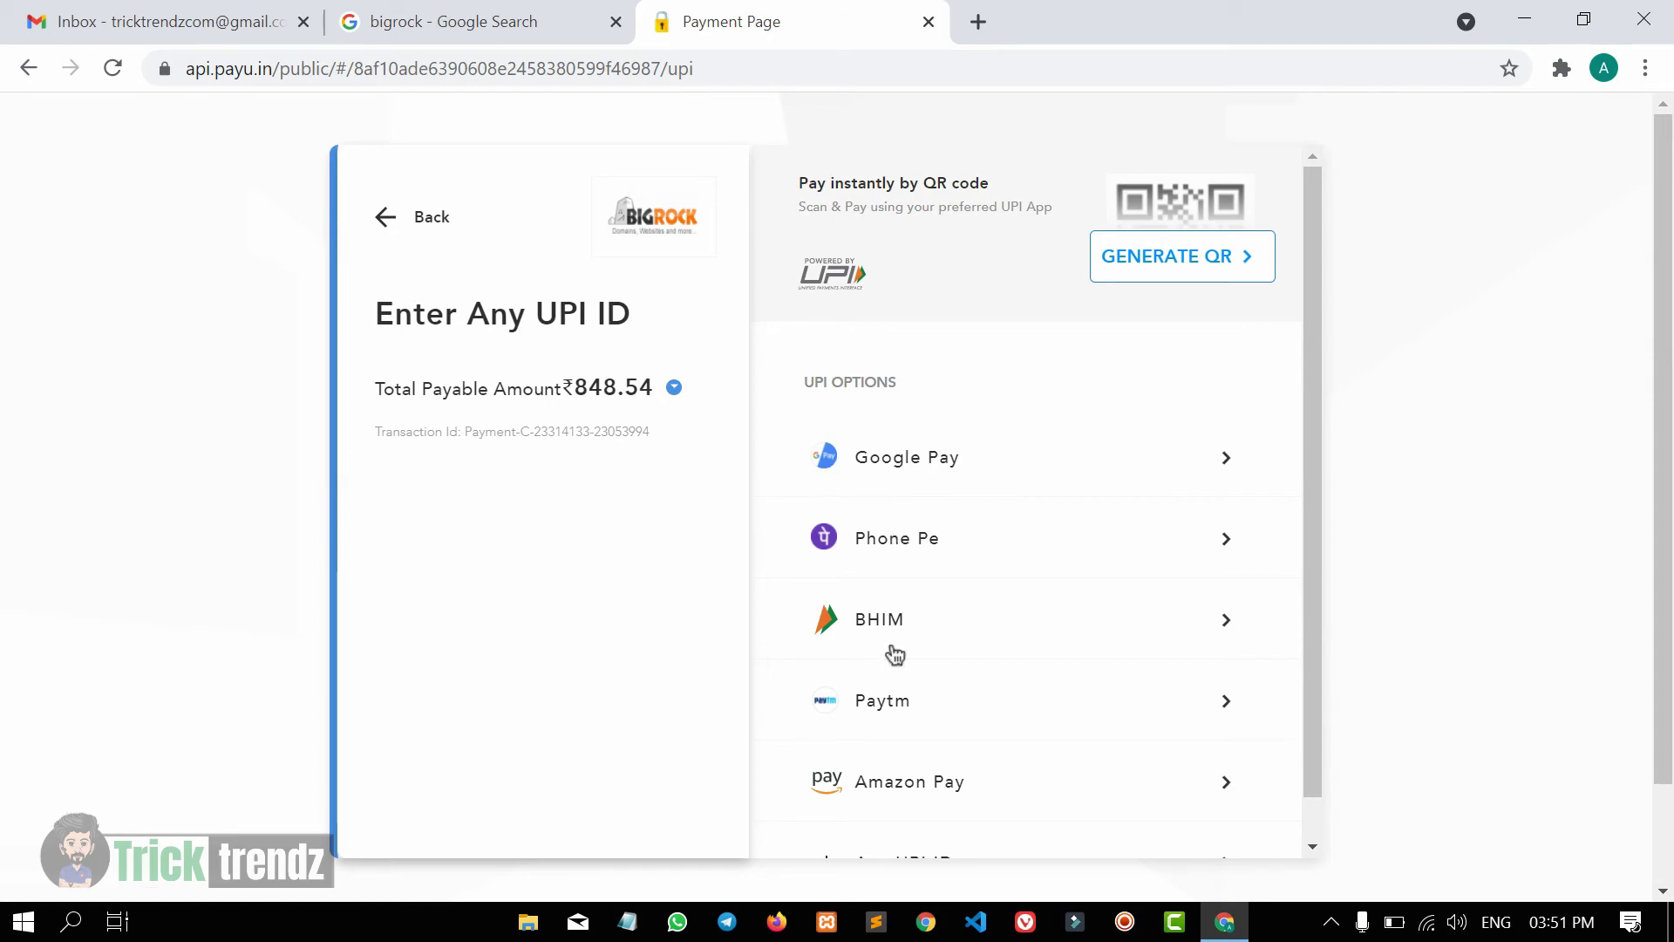
pyautogui.scroll(-1, 895, 655)
pyautogui.scroll(1, 891, 657)
pyautogui.click(1011, 454)
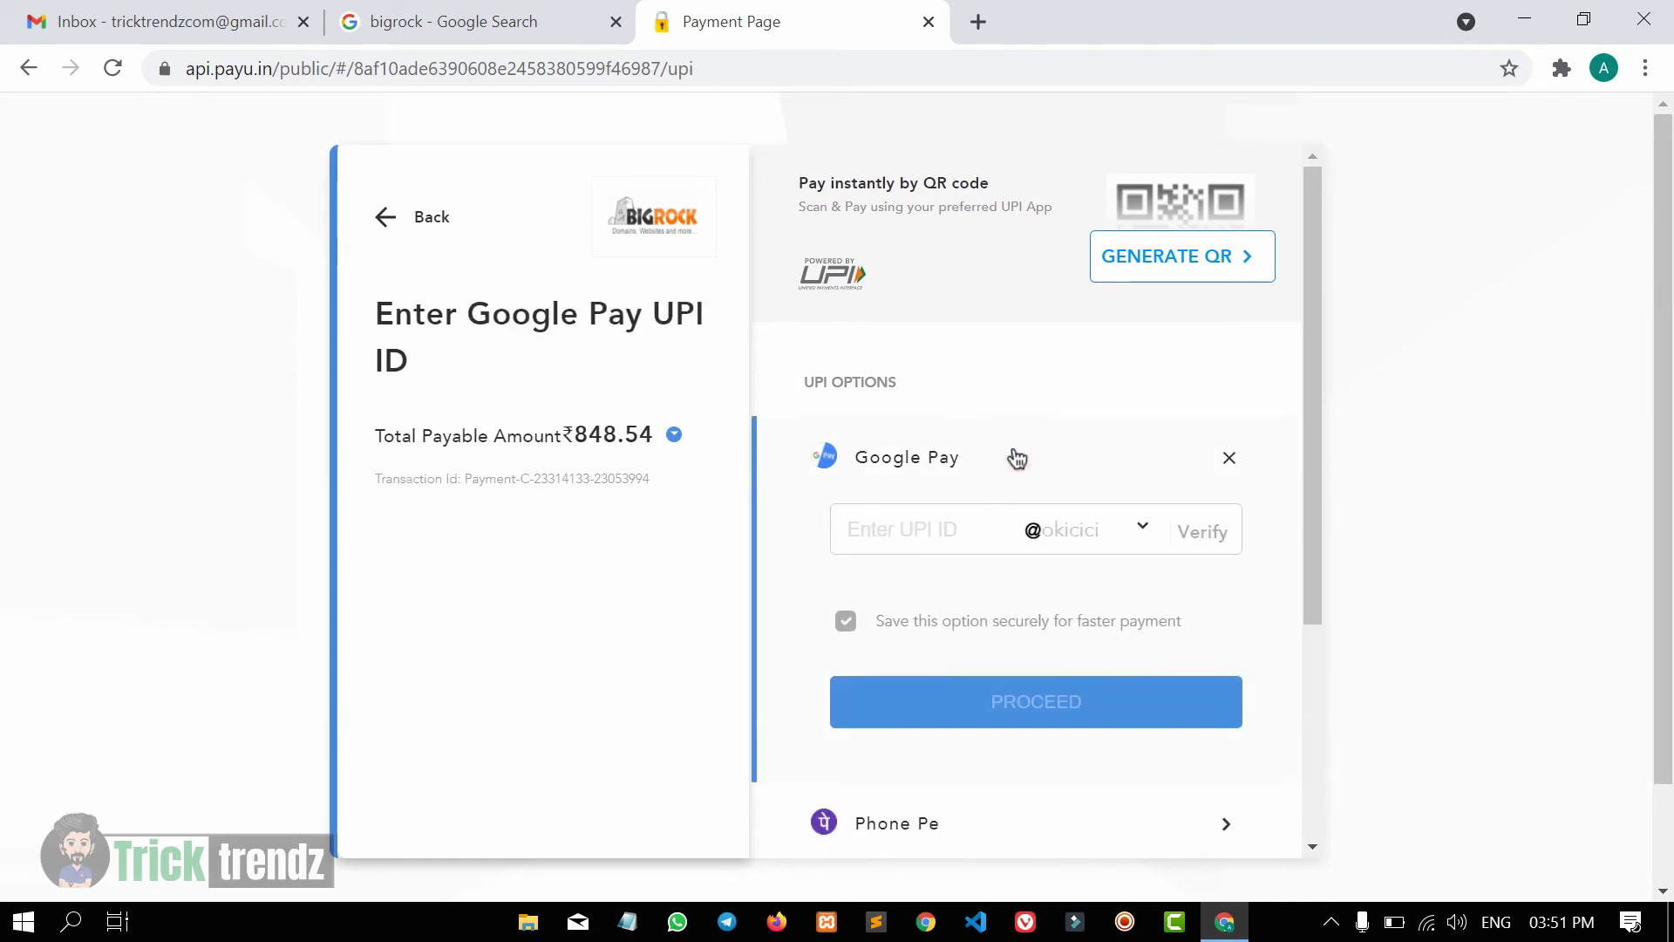
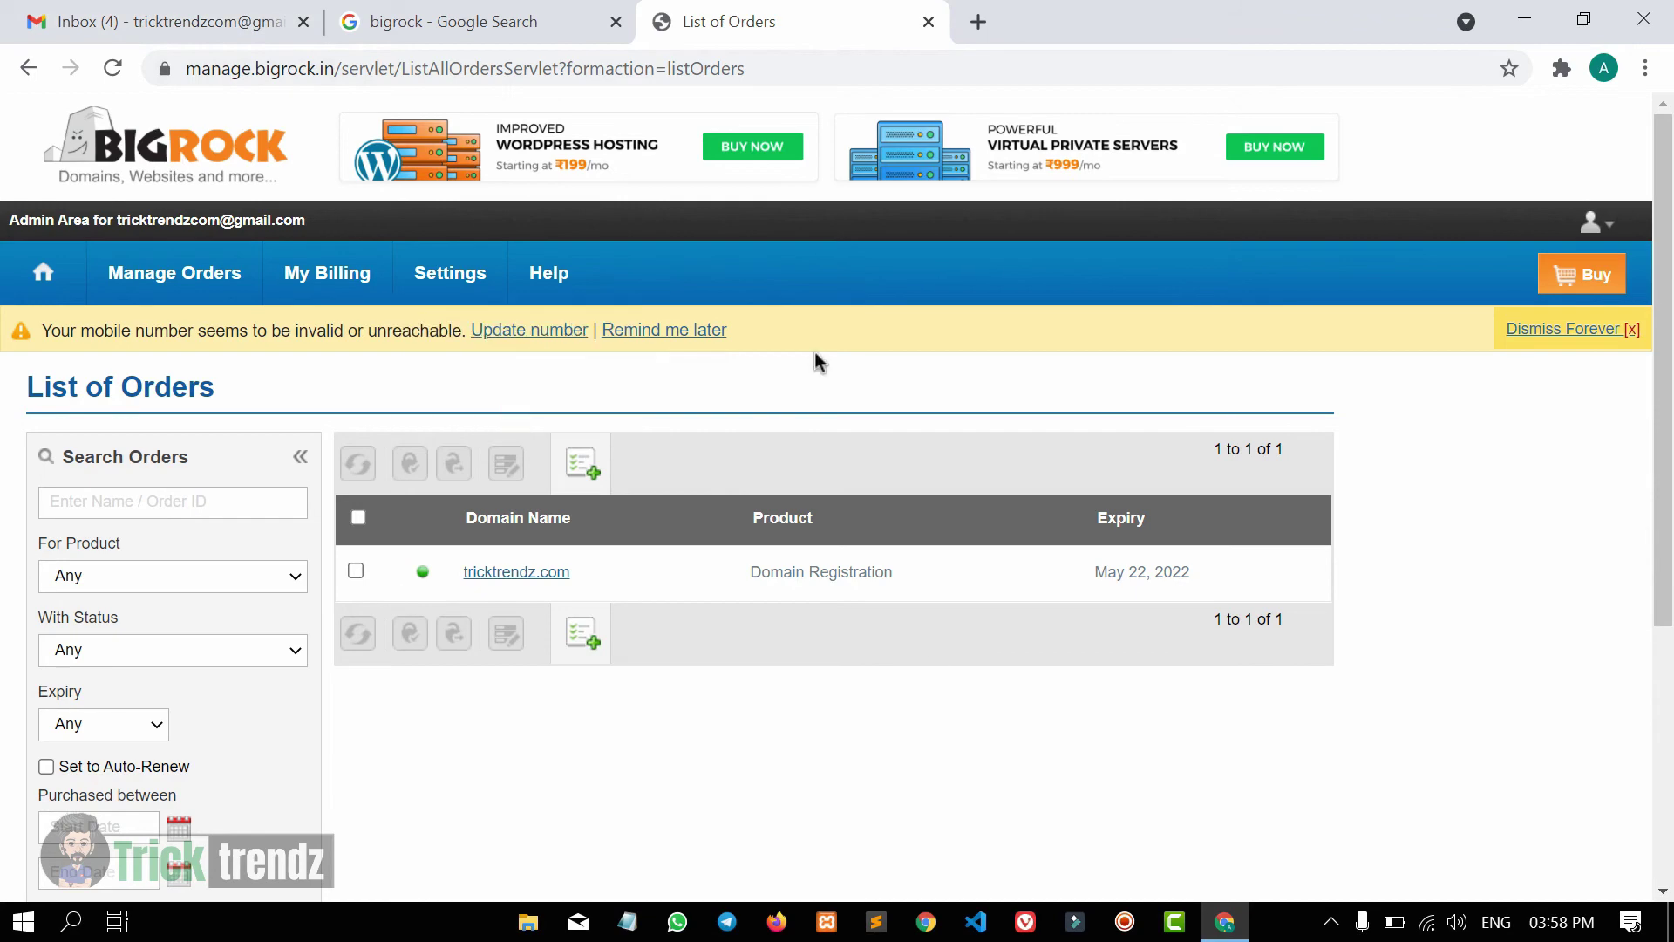
# In Gmail, skim the BigRock Customer Sign Up and tricktrendz.com registration emails
pyautogui.click(111, 13)
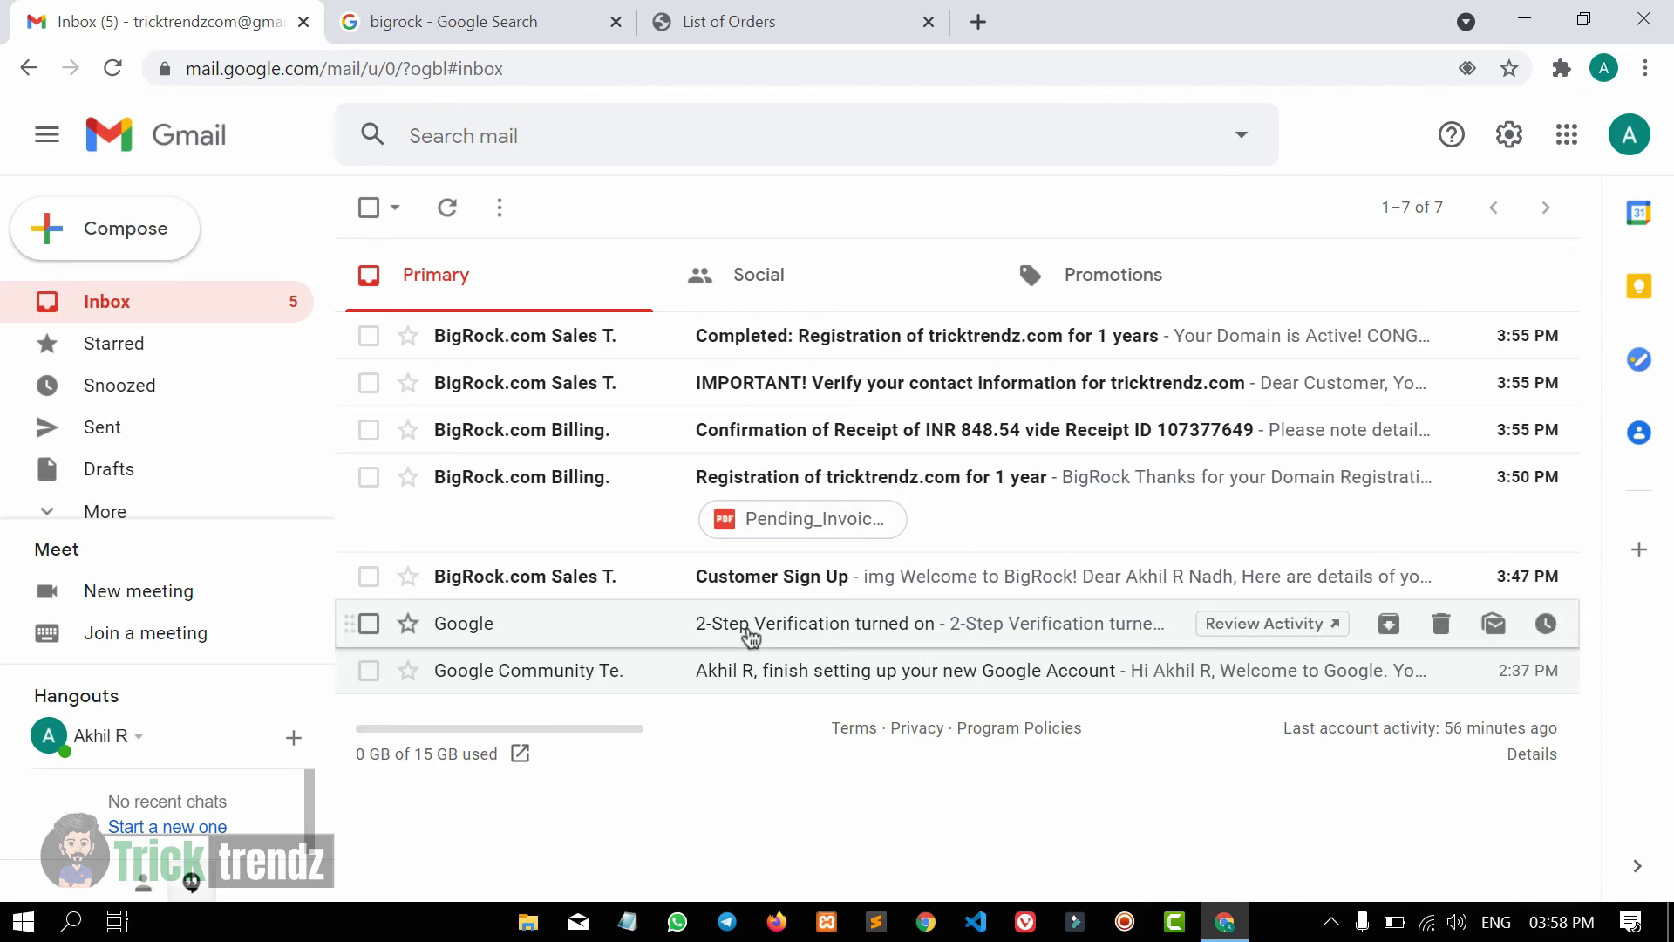
pyautogui.click(824, 578)
pyautogui.scroll(-1, 824, 584)
pyautogui.scroll(1, 826, 586)
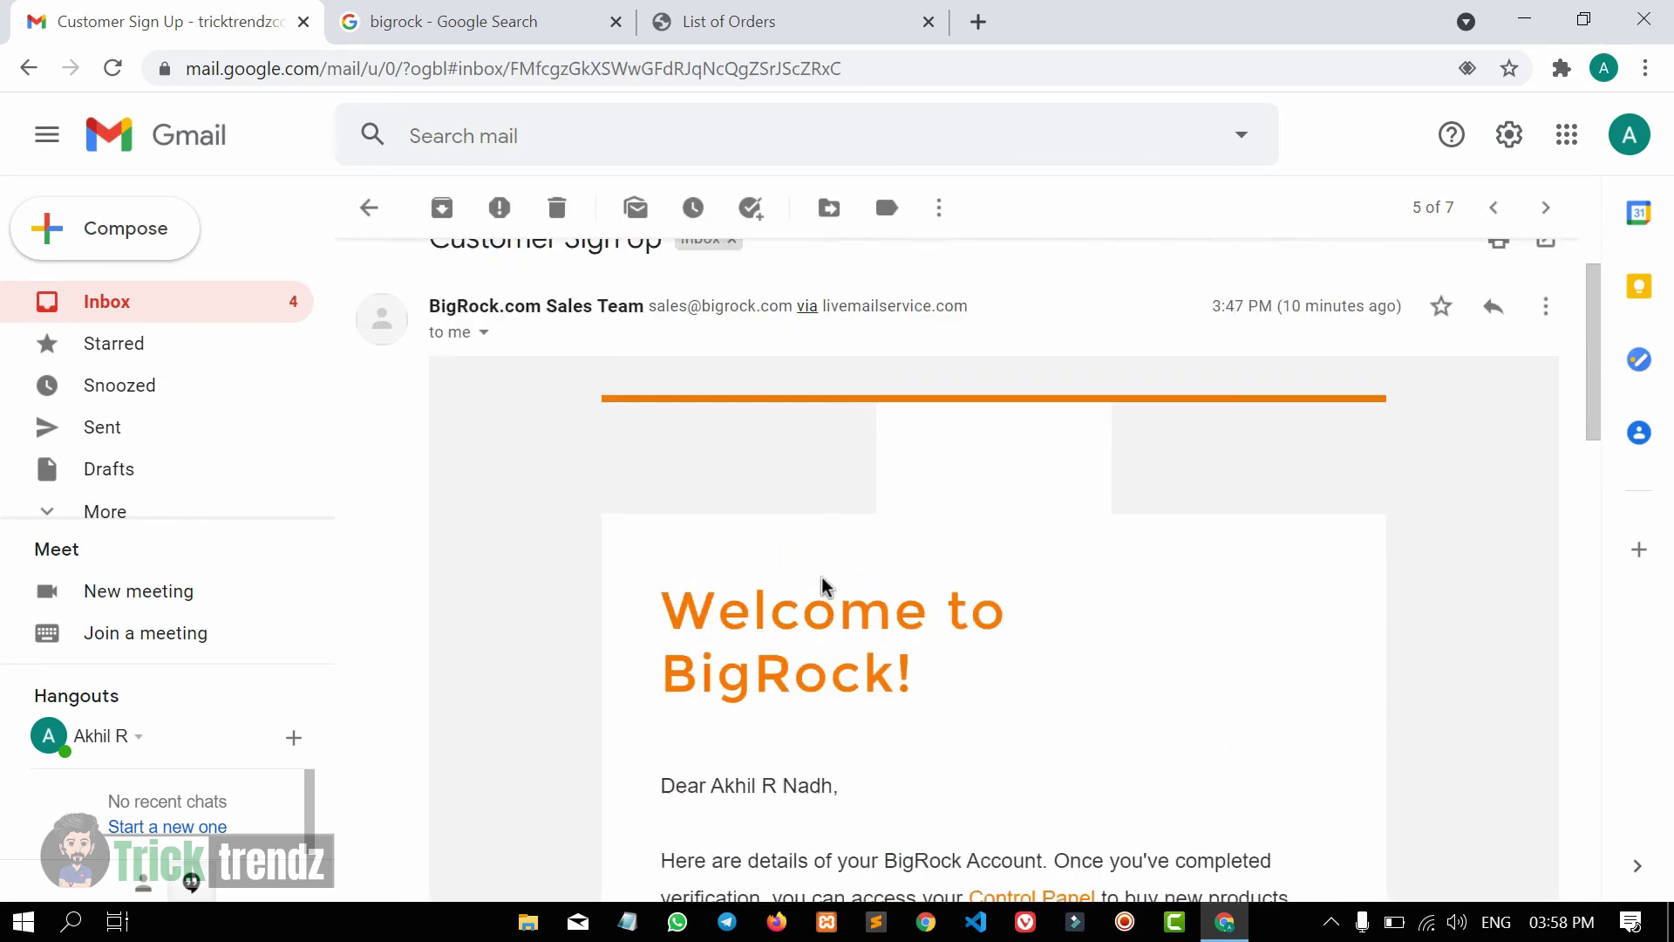
pyautogui.click(369, 208)
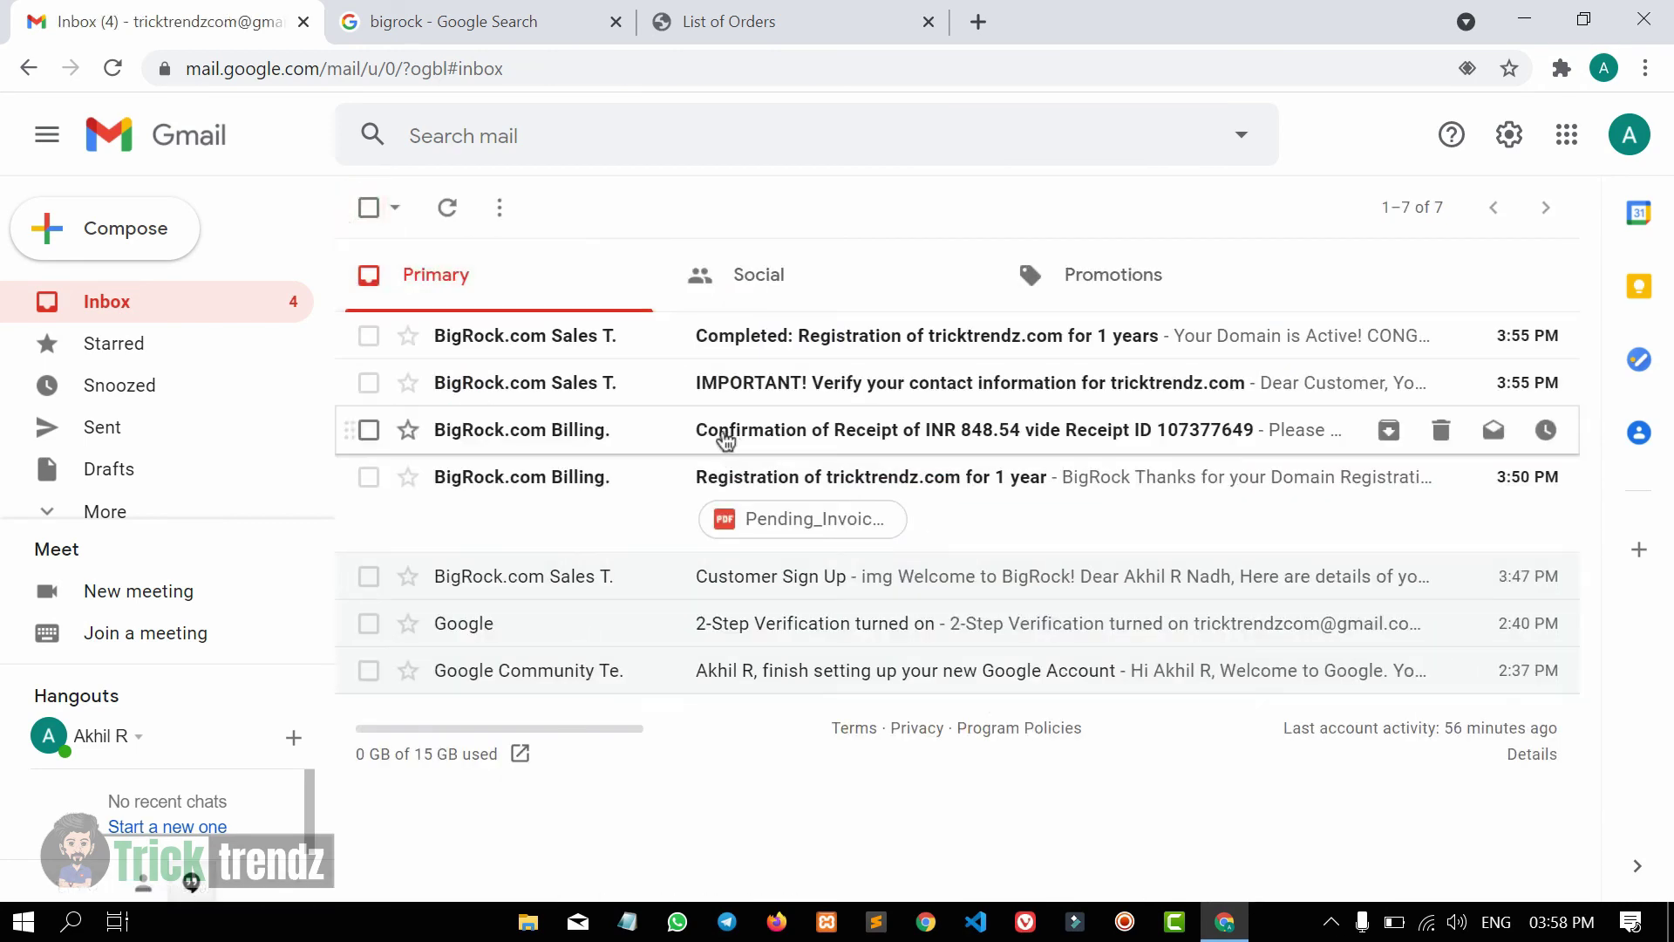
pyautogui.click(1109, 491)
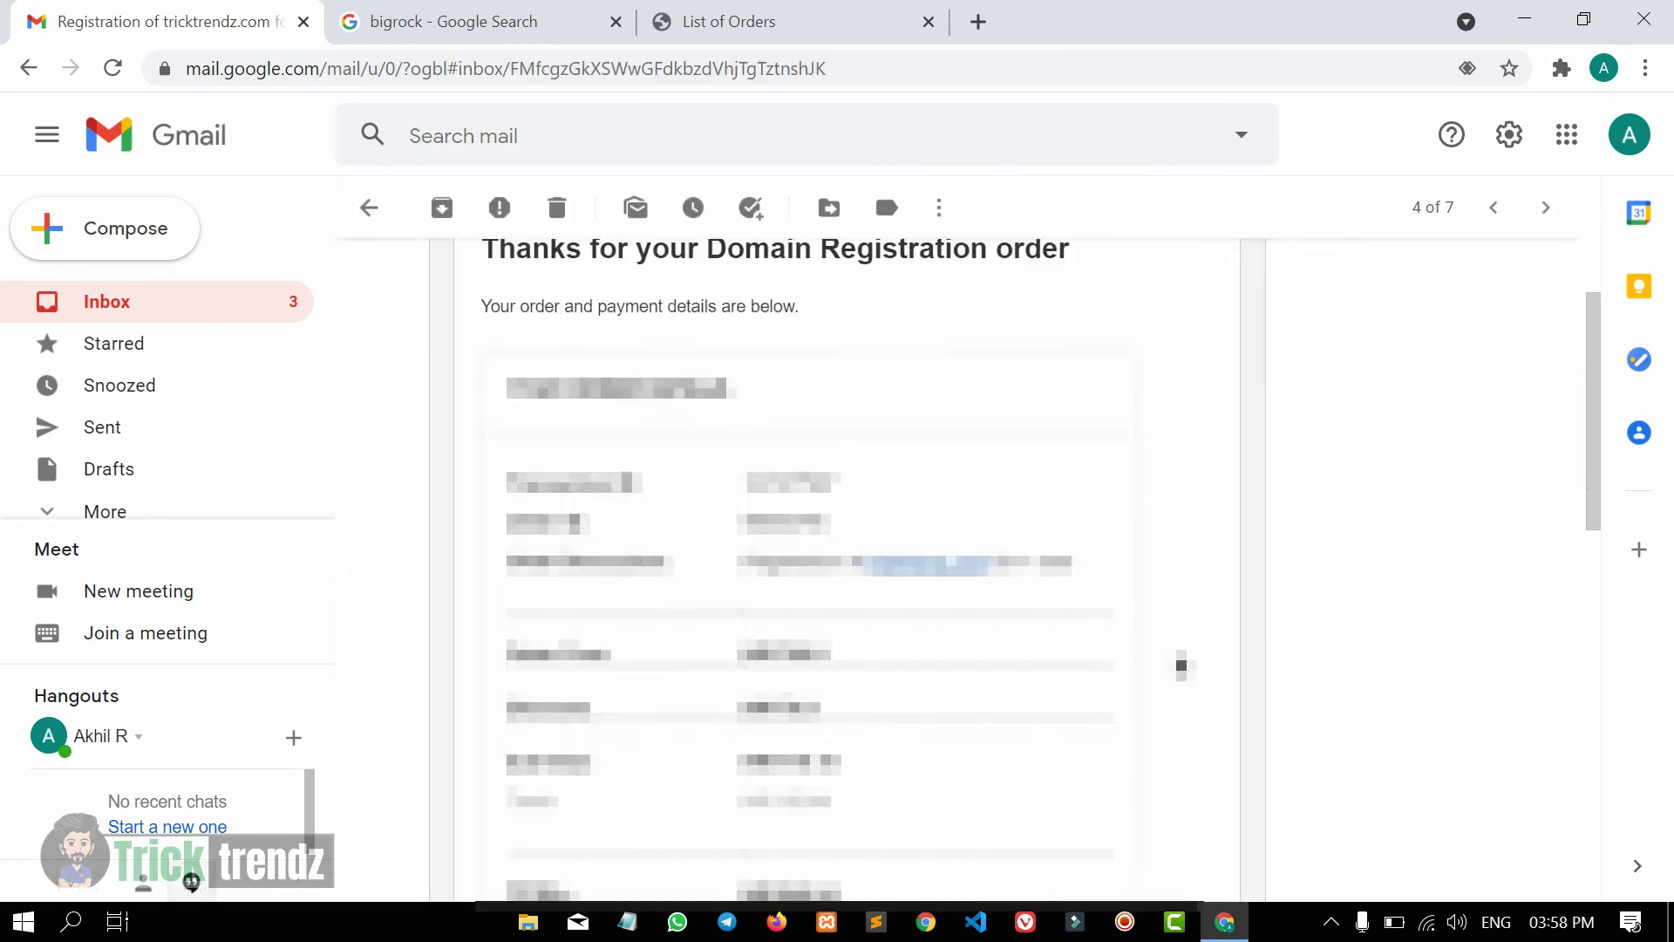
pyautogui.scroll(-6, 720, 602)
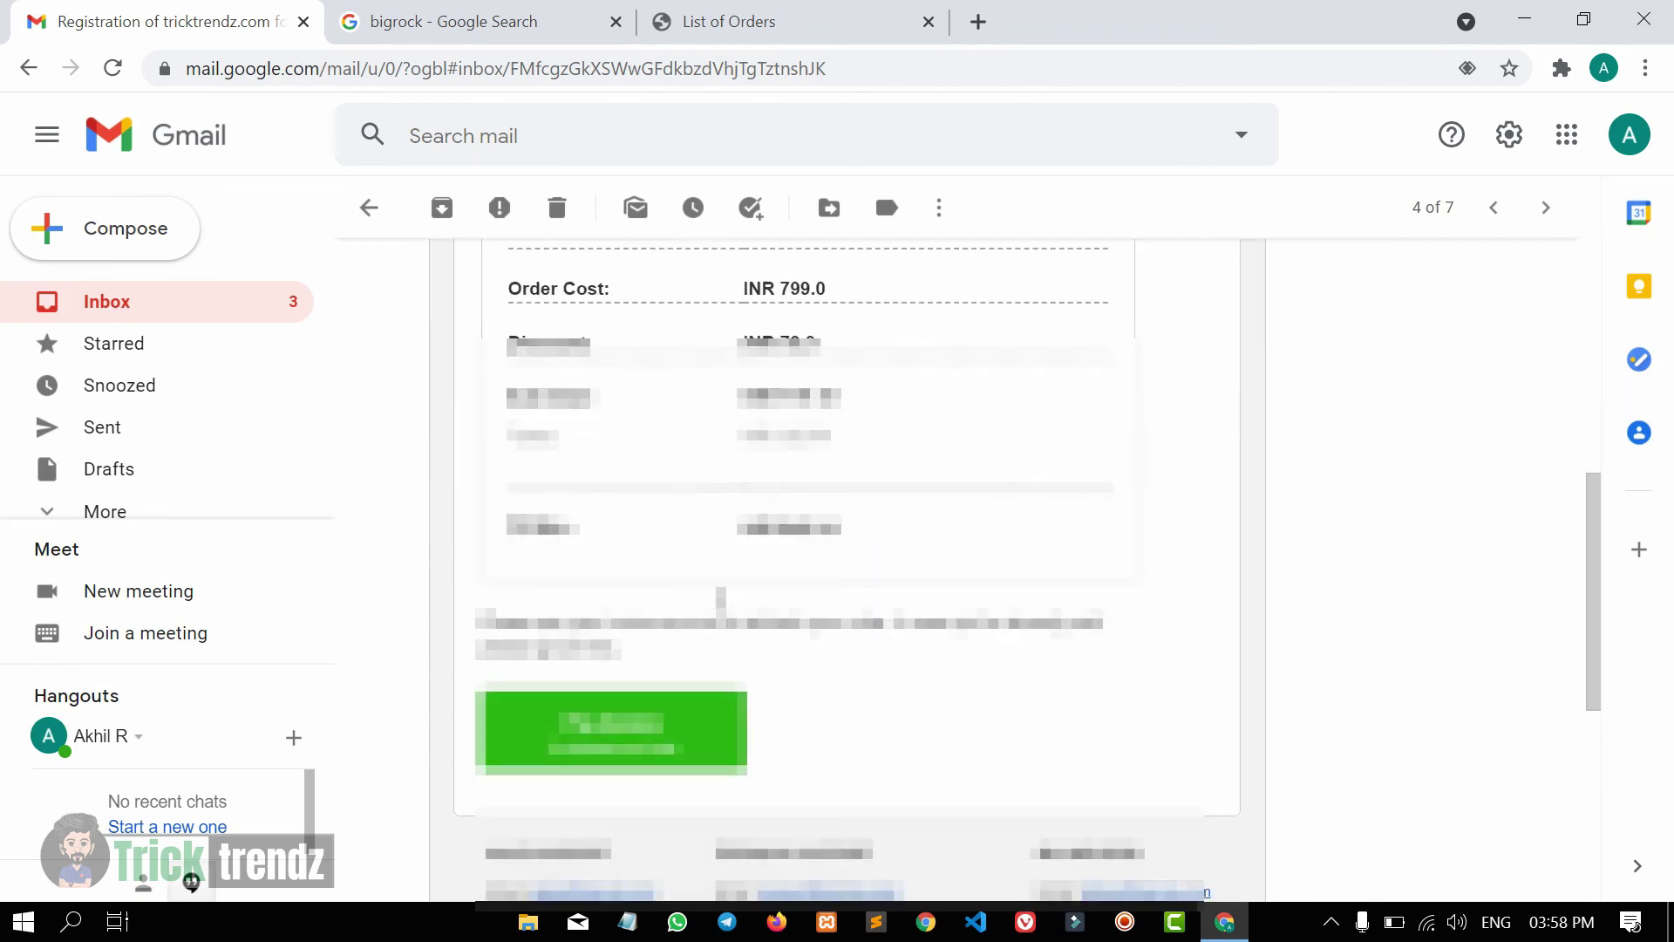
pyautogui.scroll(6, 859, 685)
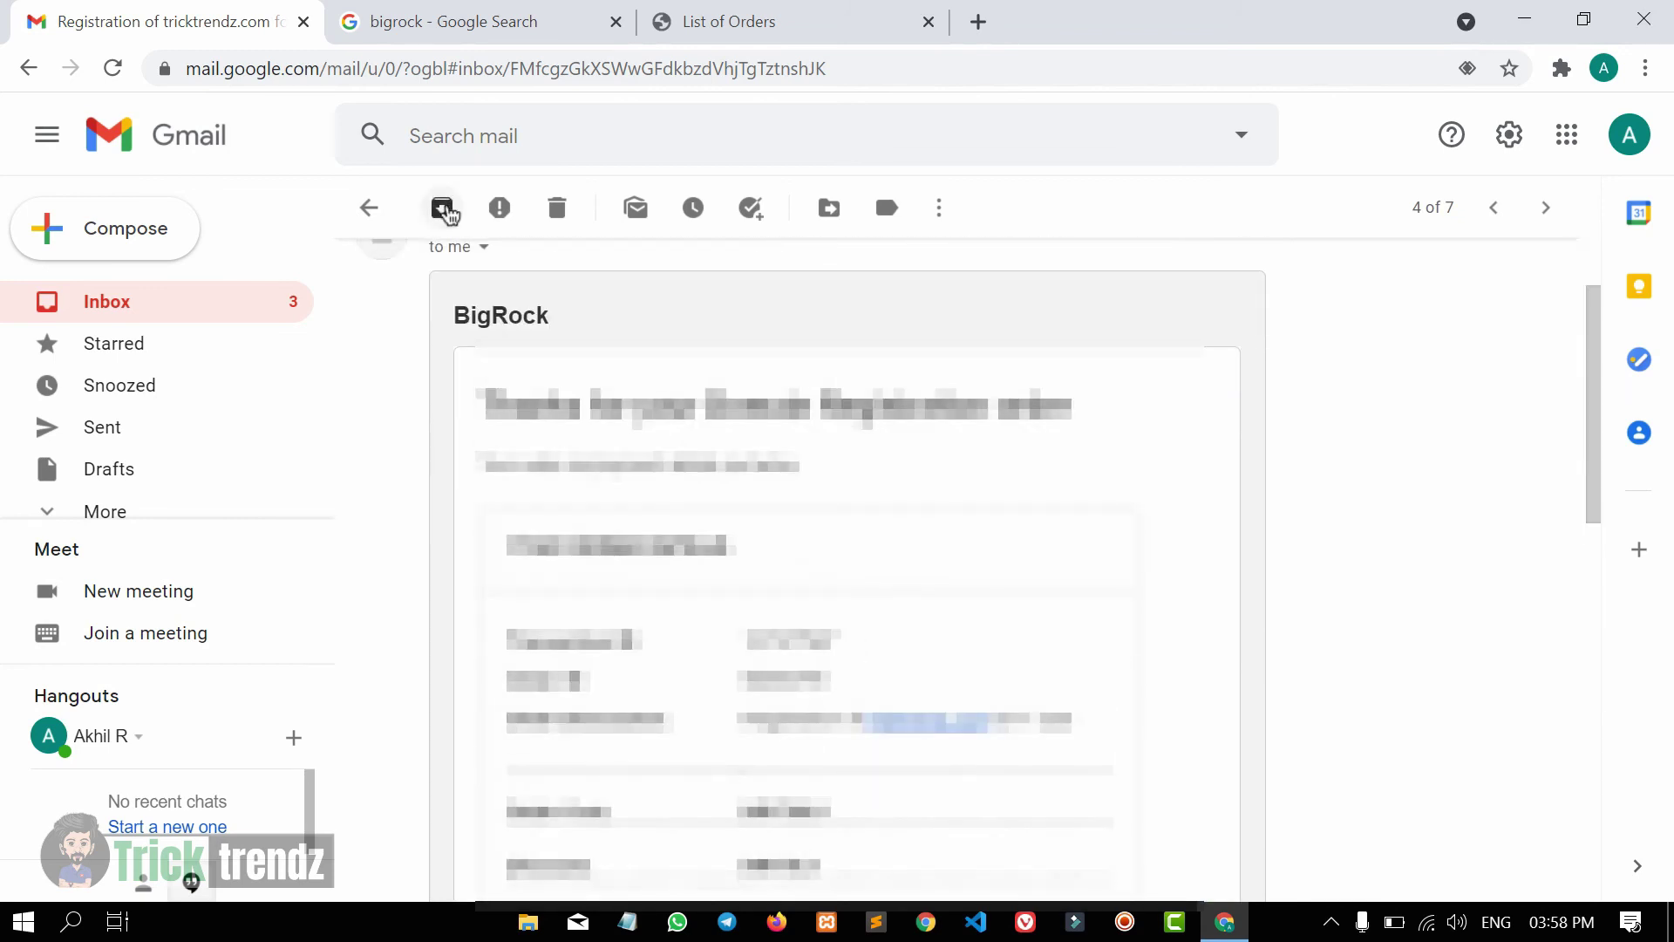
pyautogui.click(369, 214)
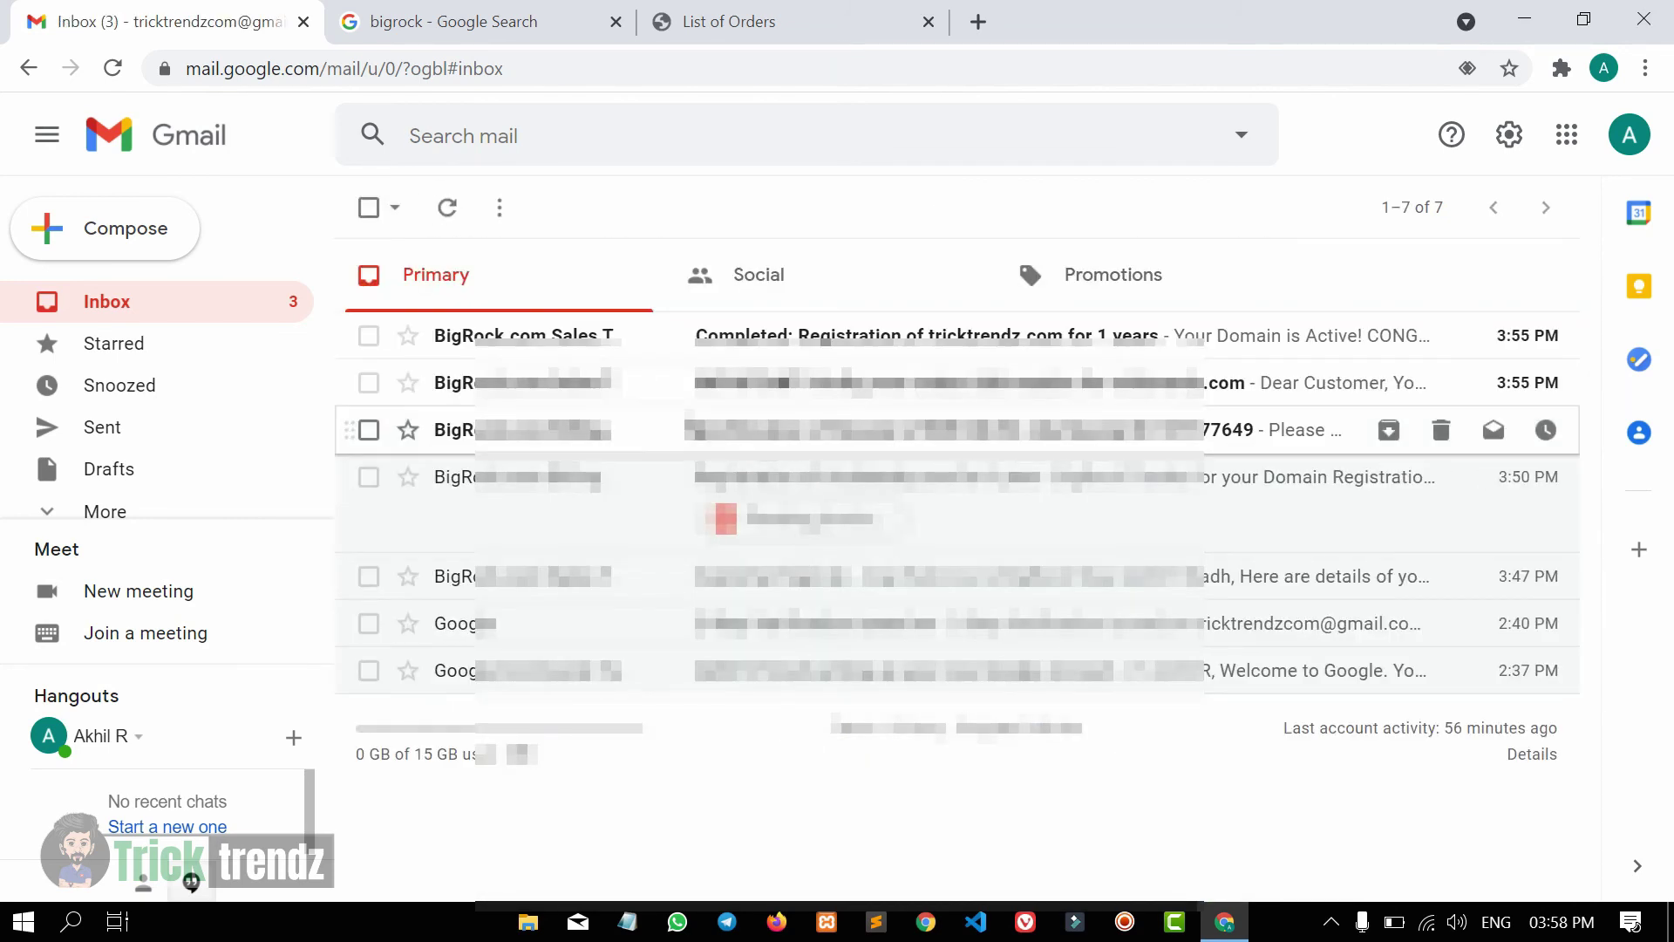
# Skim the payment receipt email, then open 'IMPORTANT! Verify your contact information for tricktrendz.com'
pyautogui.click(689, 419)
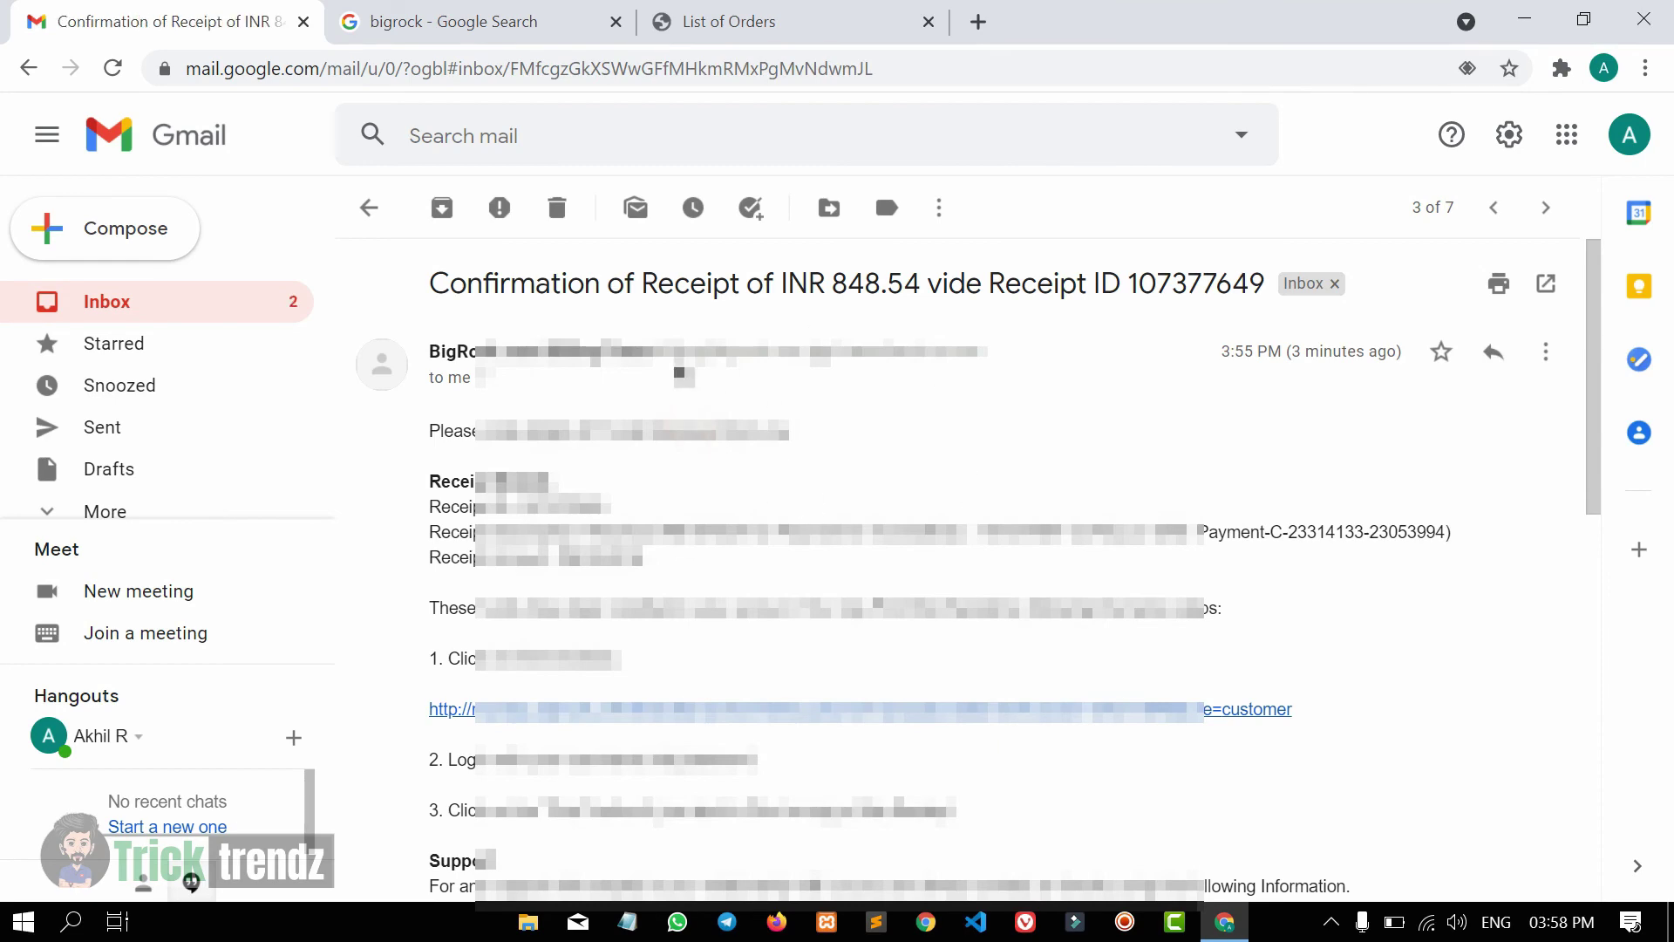
pyautogui.scroll(-5, 665, 373)
pyautogui.scroll(5, 1256, 698)
pyautogui.scroll(-5, 888, 763)
pyautogui.scroll(5, 888, 763)
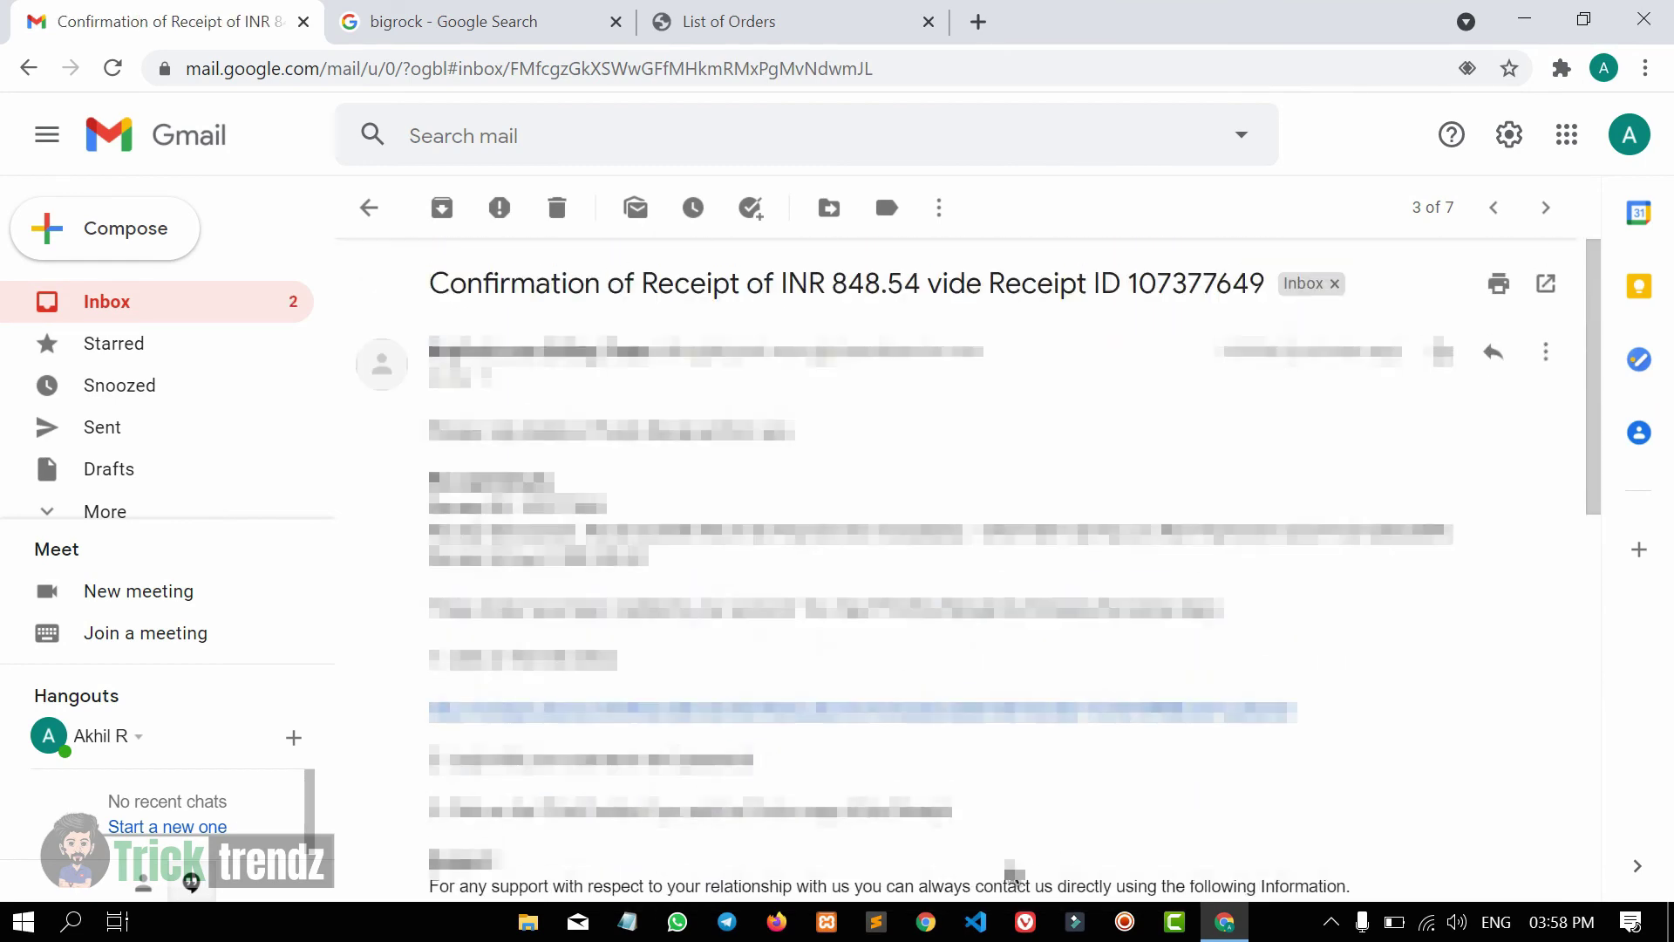
pyautogui.click(371, 210)
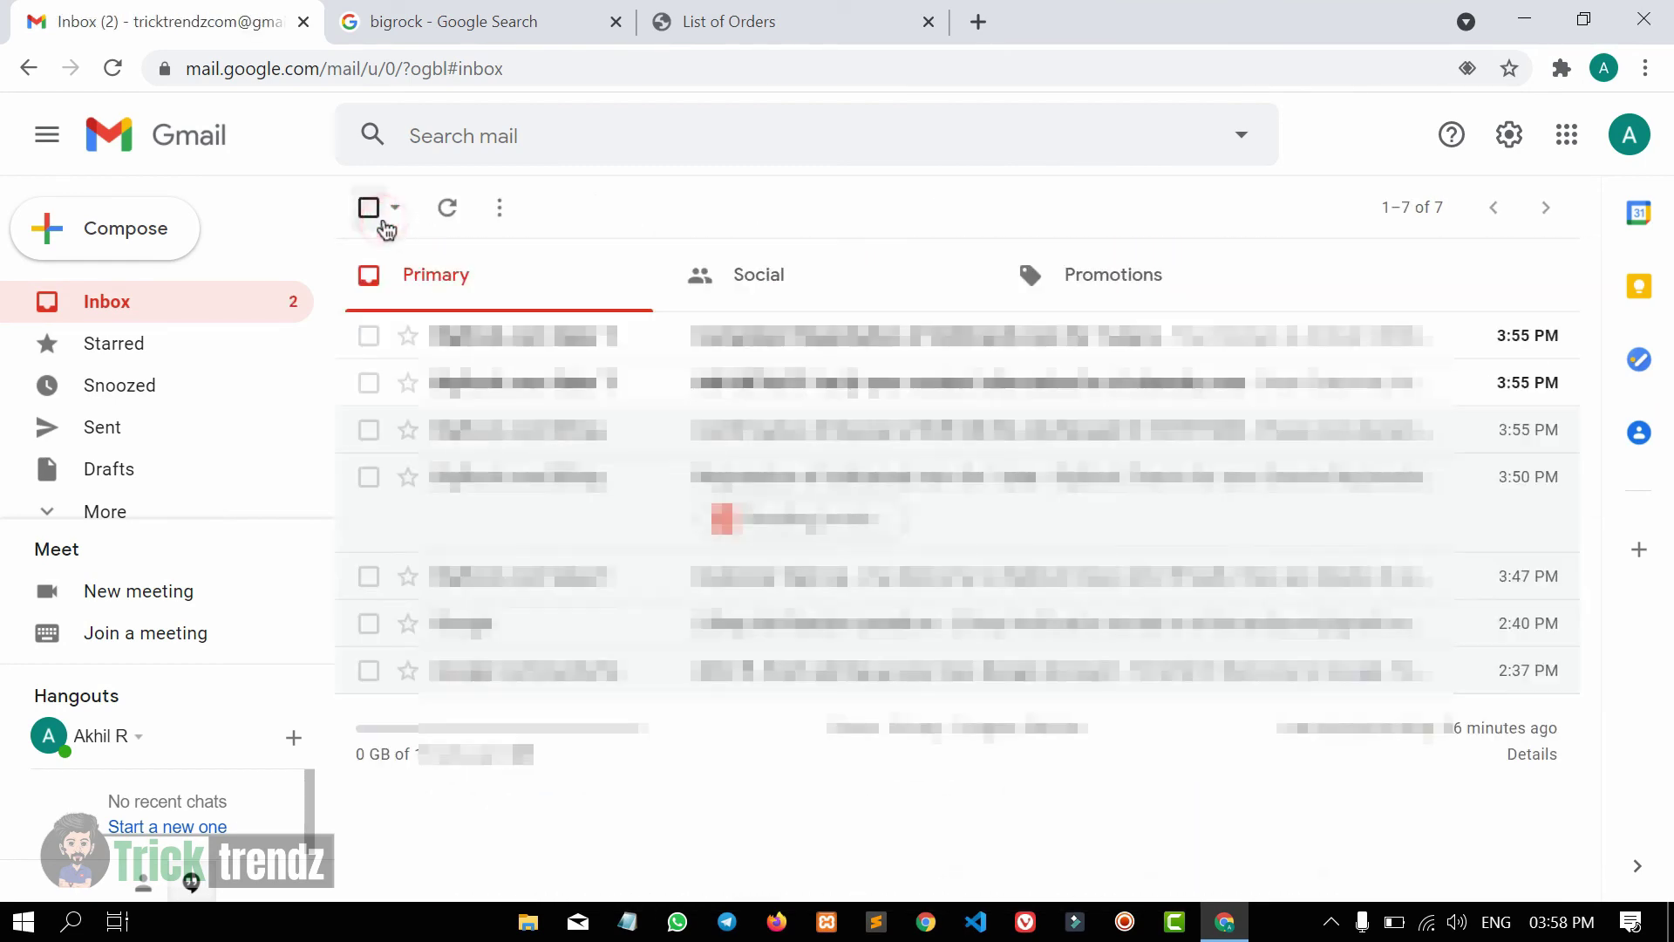
pyautogui.click(788, 388)
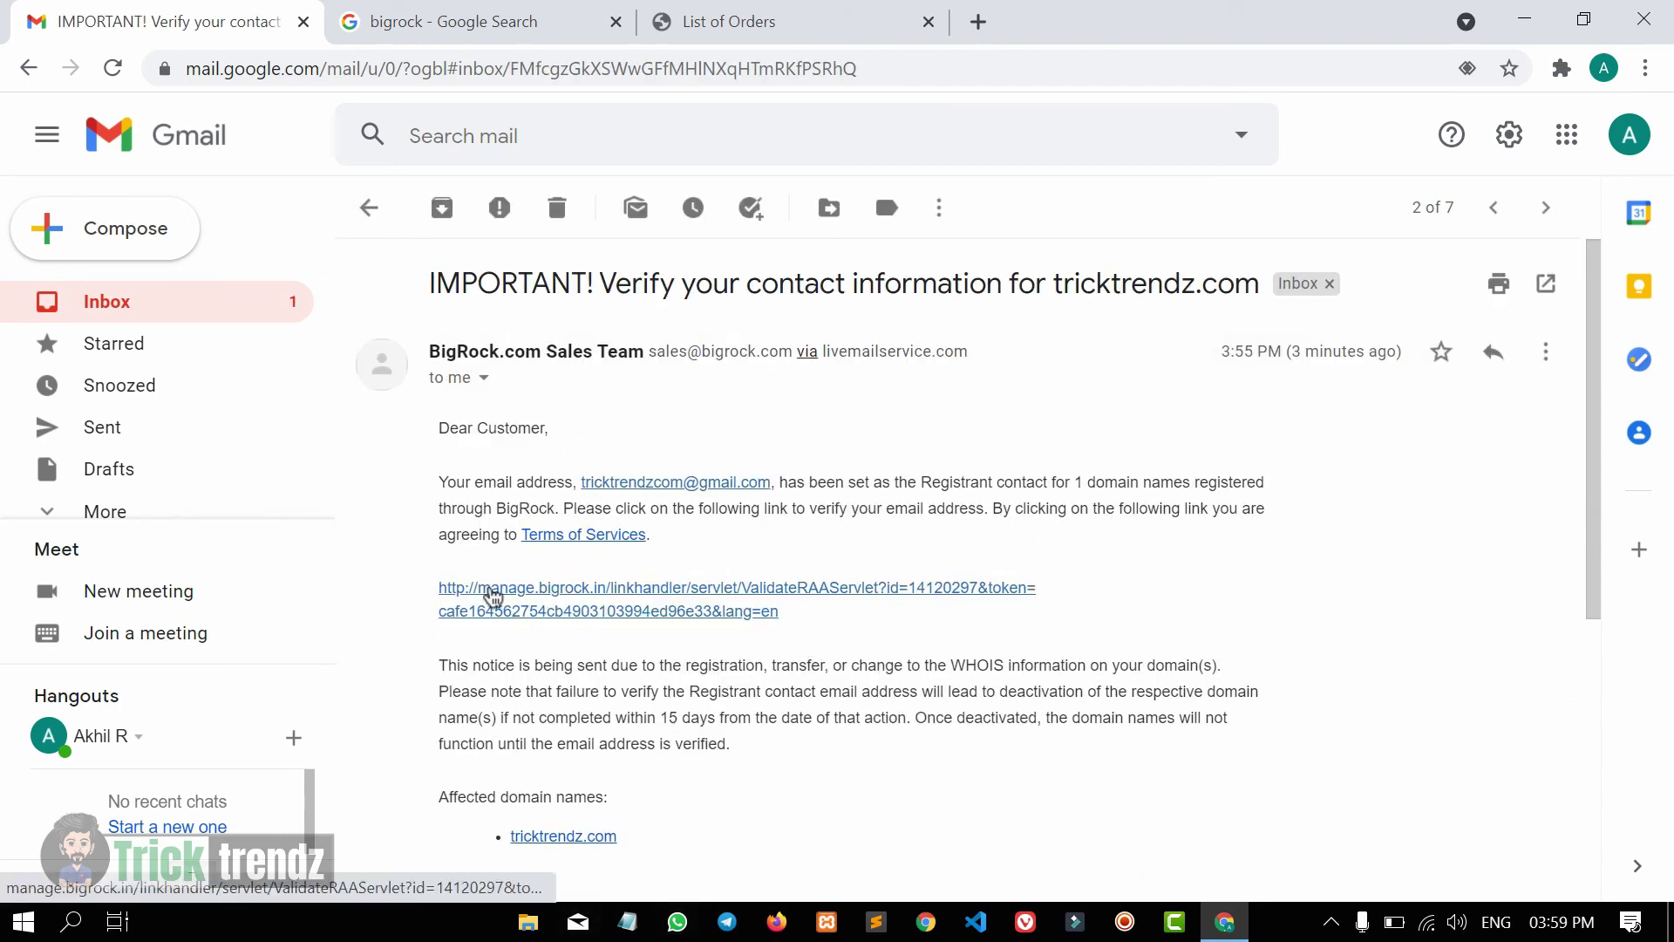
# Open the contact-verification link in a new tab and go back to the inbox
pyautogui.rightClick(679, 600)
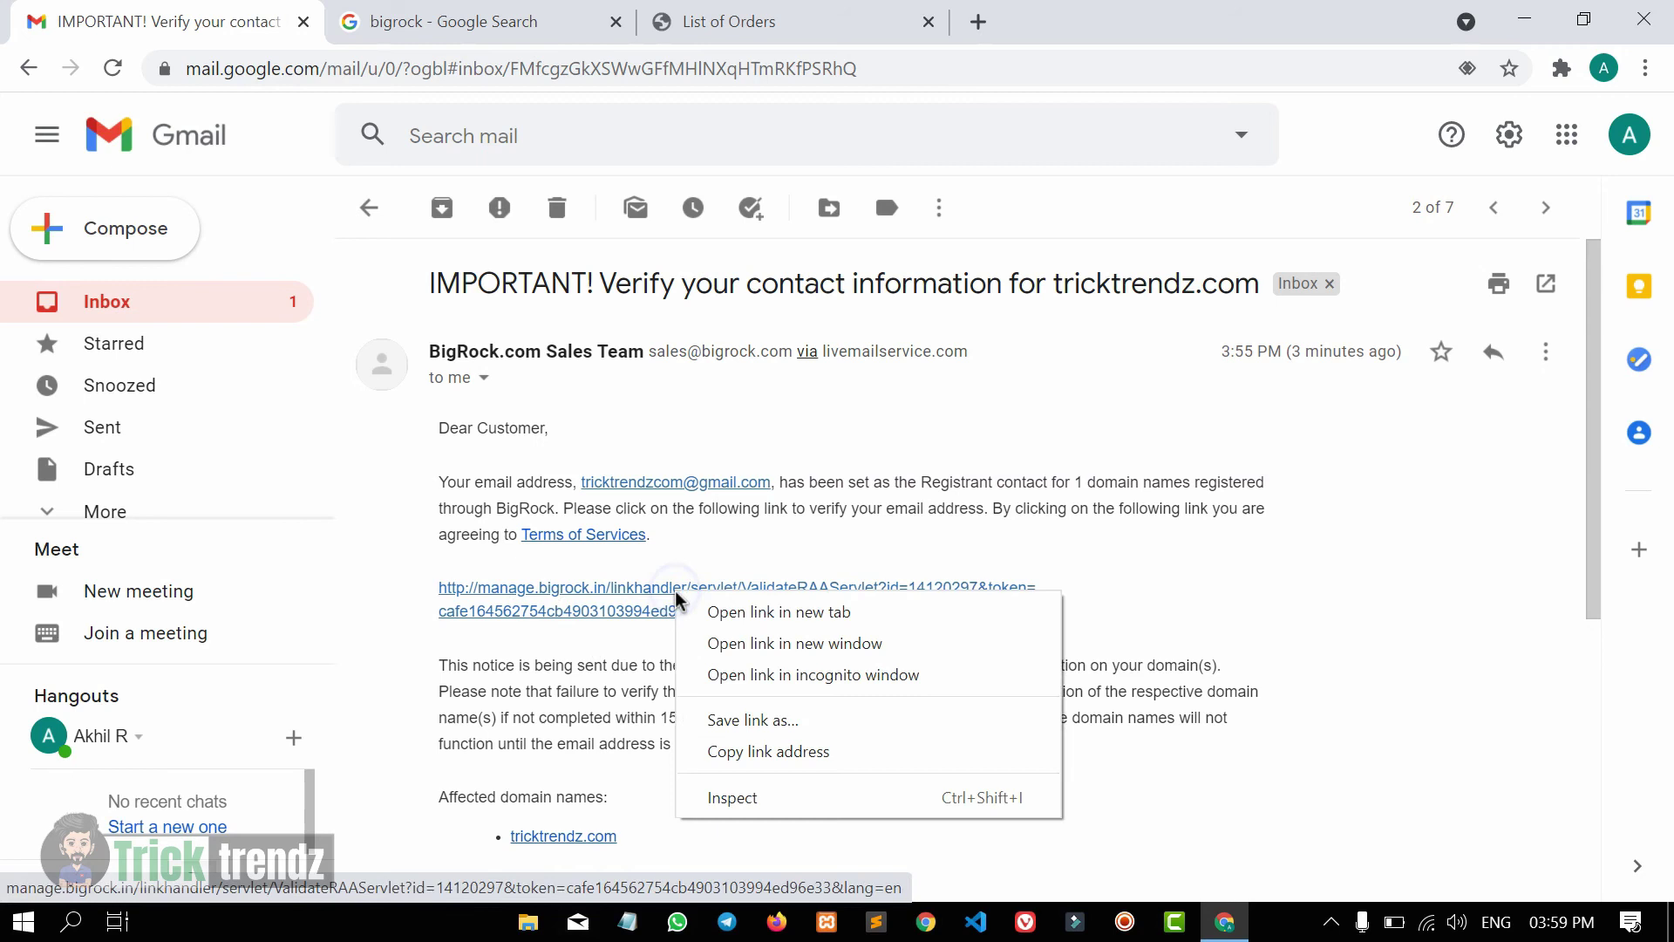
pyautogui.click(750, 615)
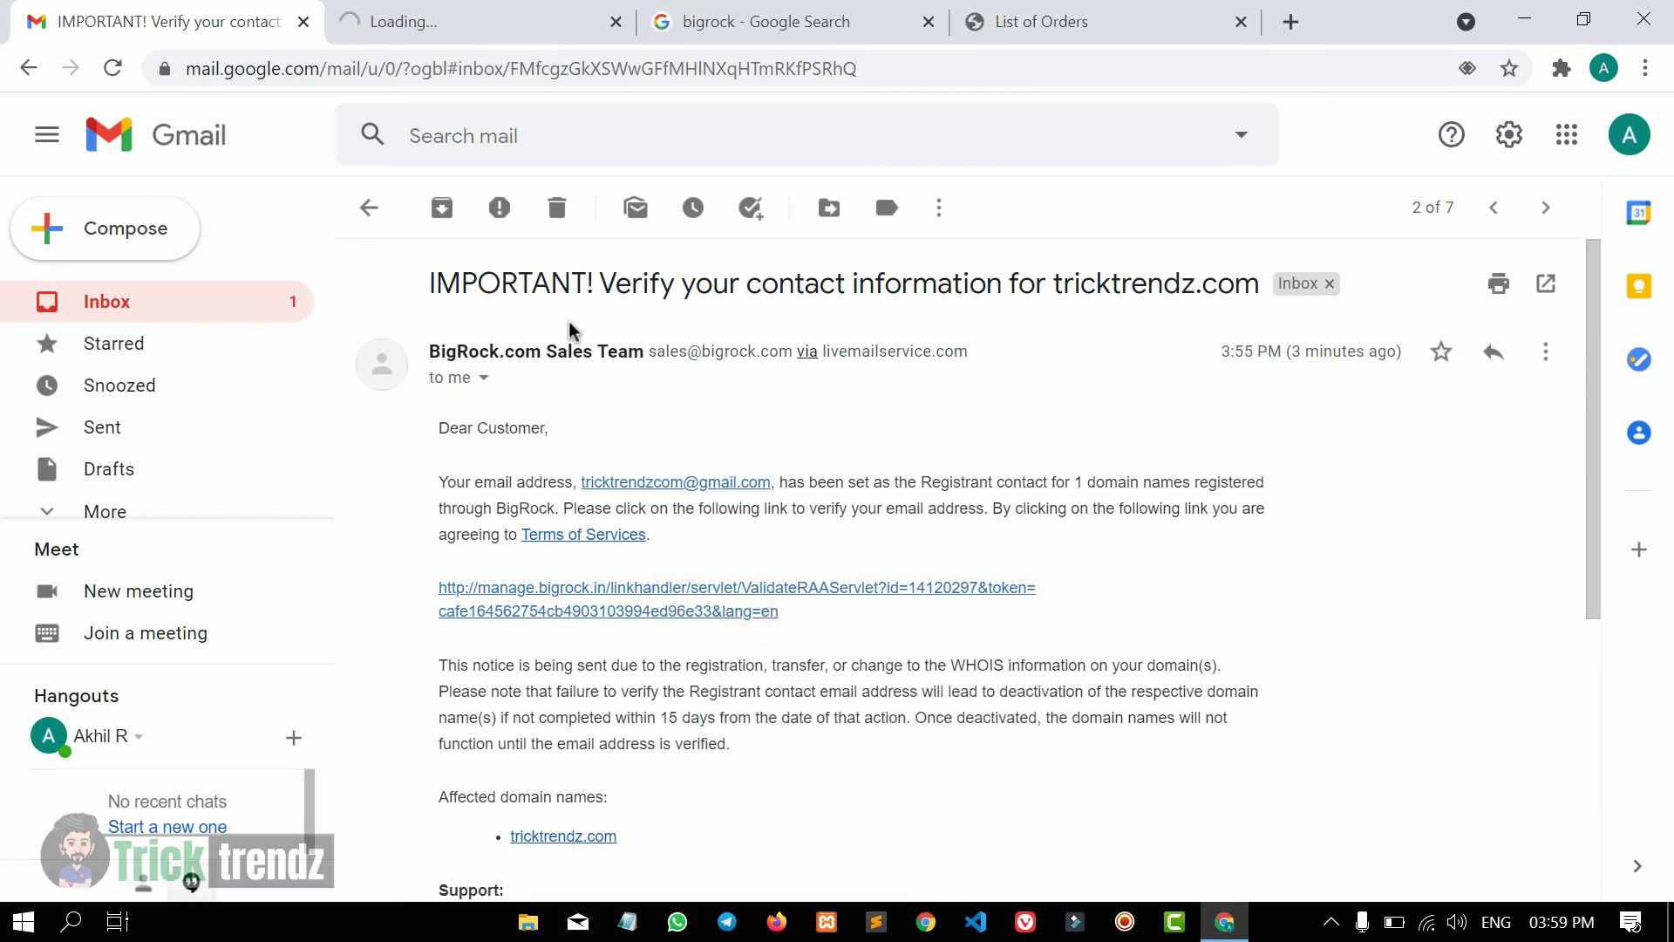
pyautogui.click(373, 212)
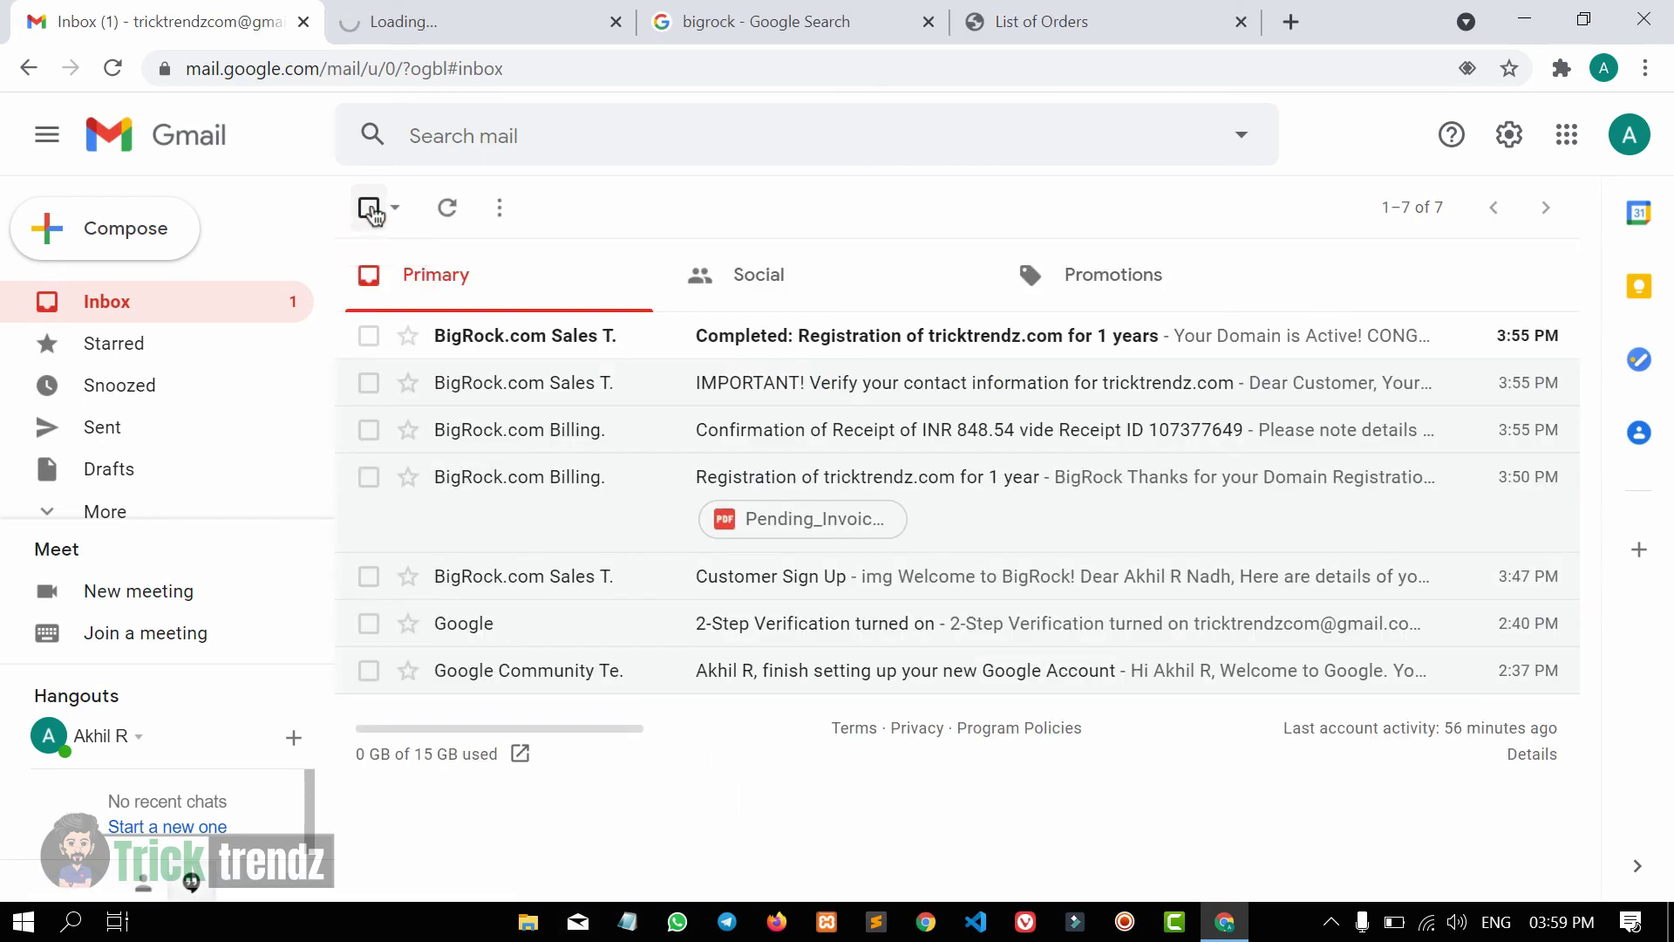
# Read through the registration completed email, then return to the inbox
pyautogui.click(806, 342)
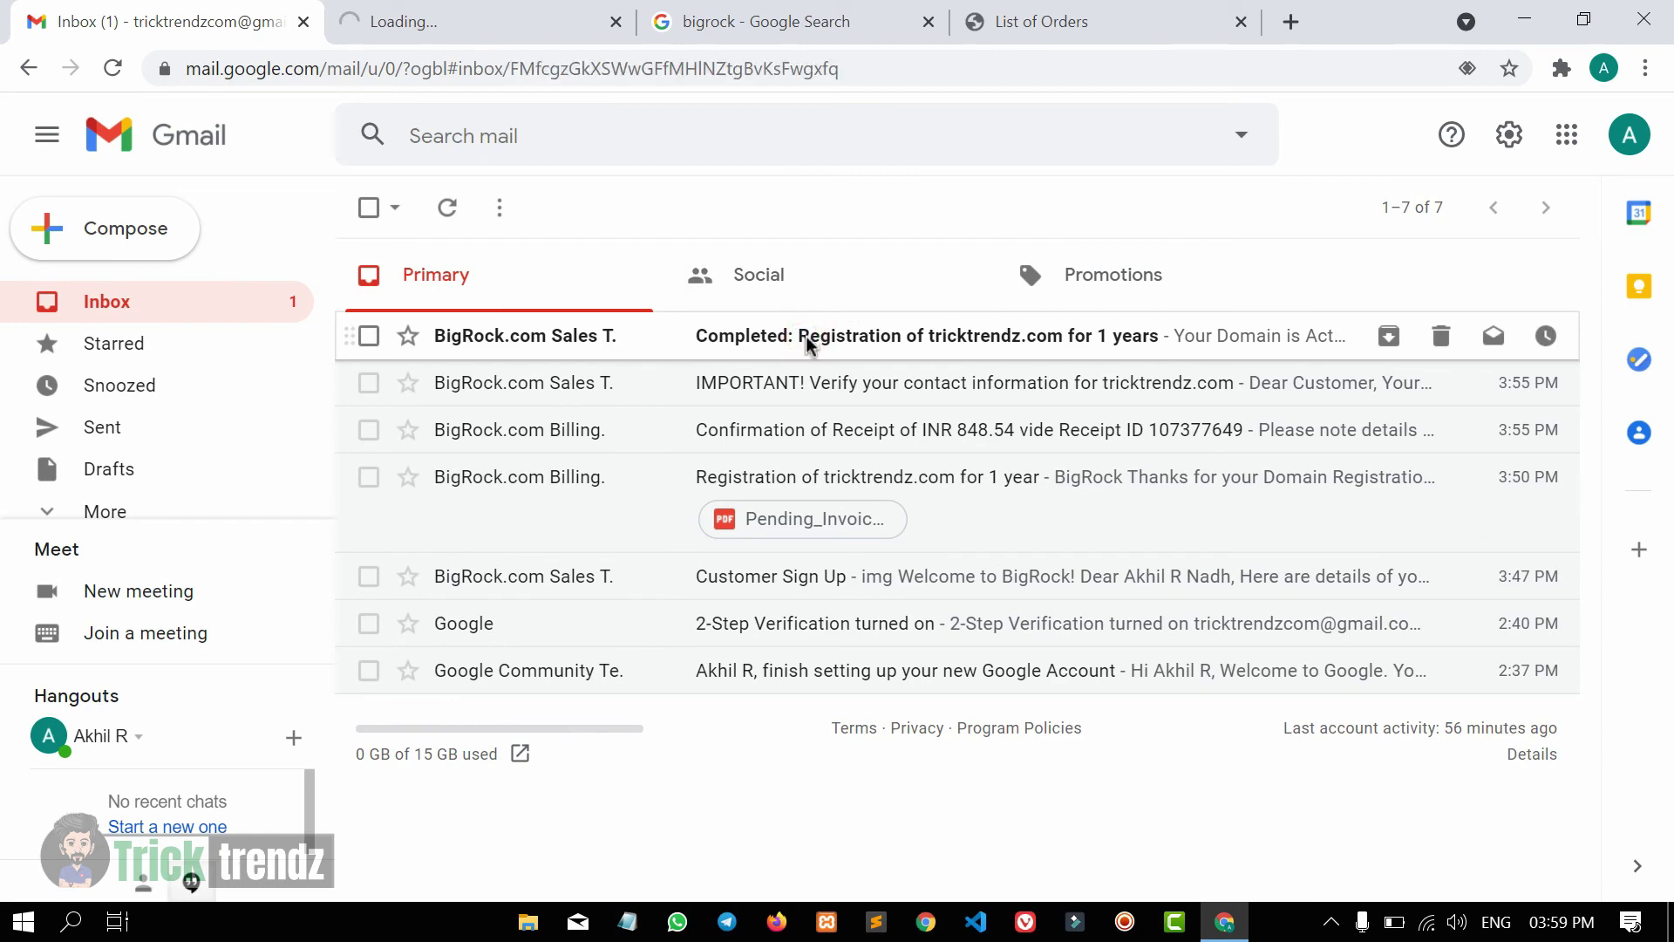
pyautogui.scroll(-2, 859, 587)
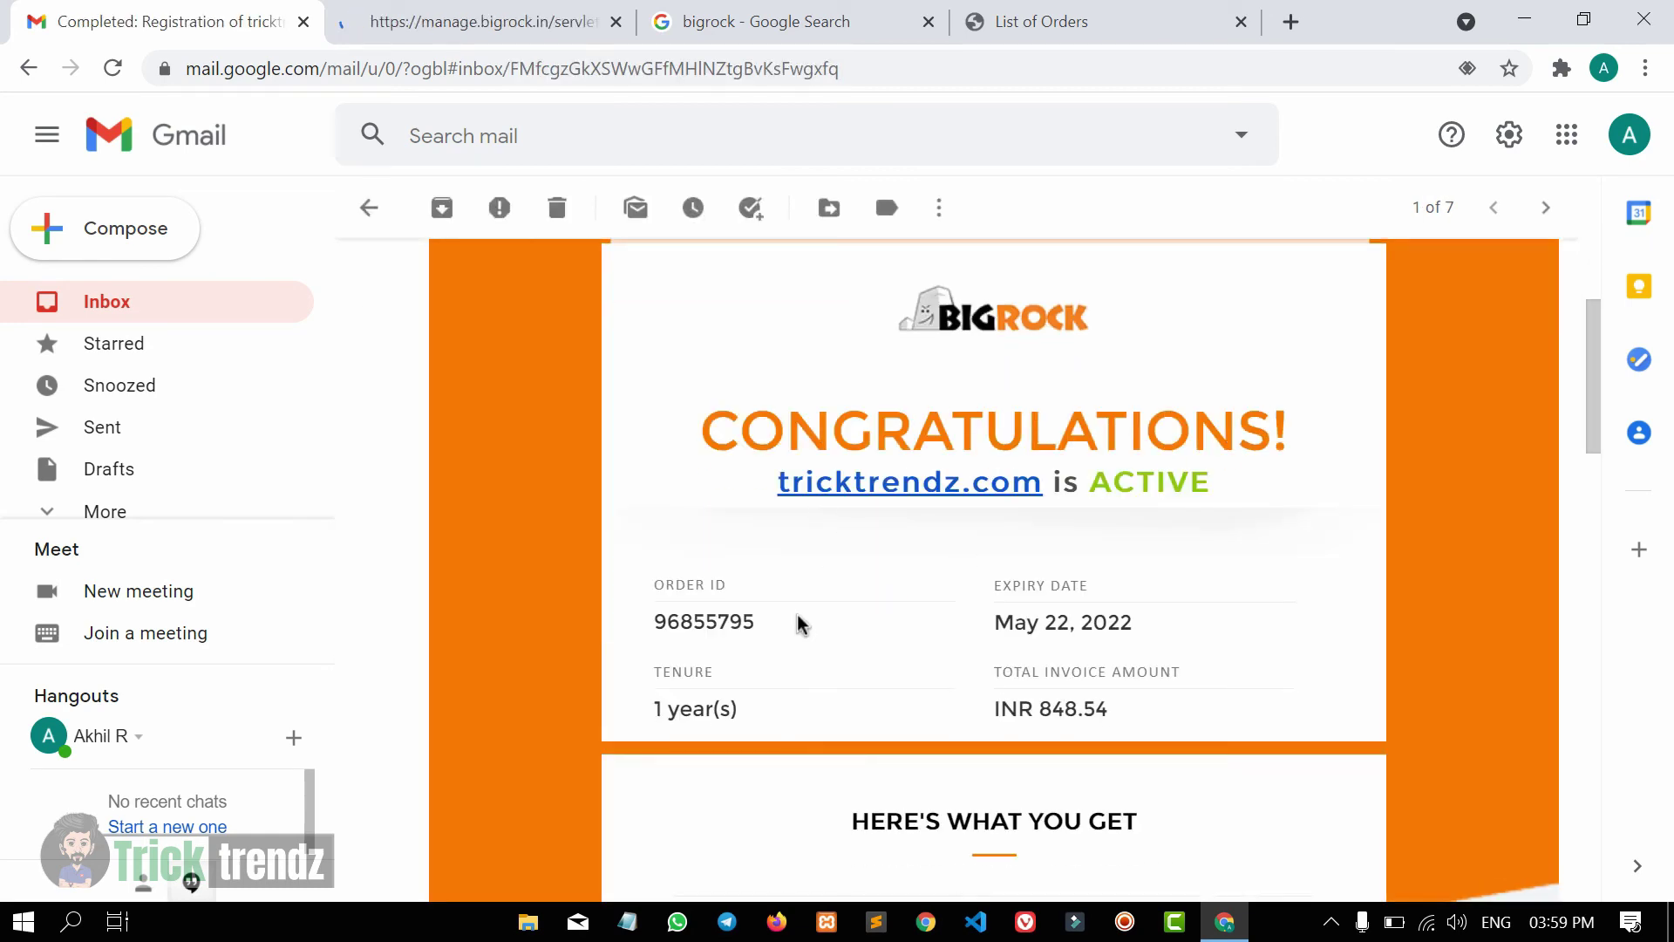
pyautogui.scroll(-5, 881, 662)
pyautogui.scroll(4, 878, 662)
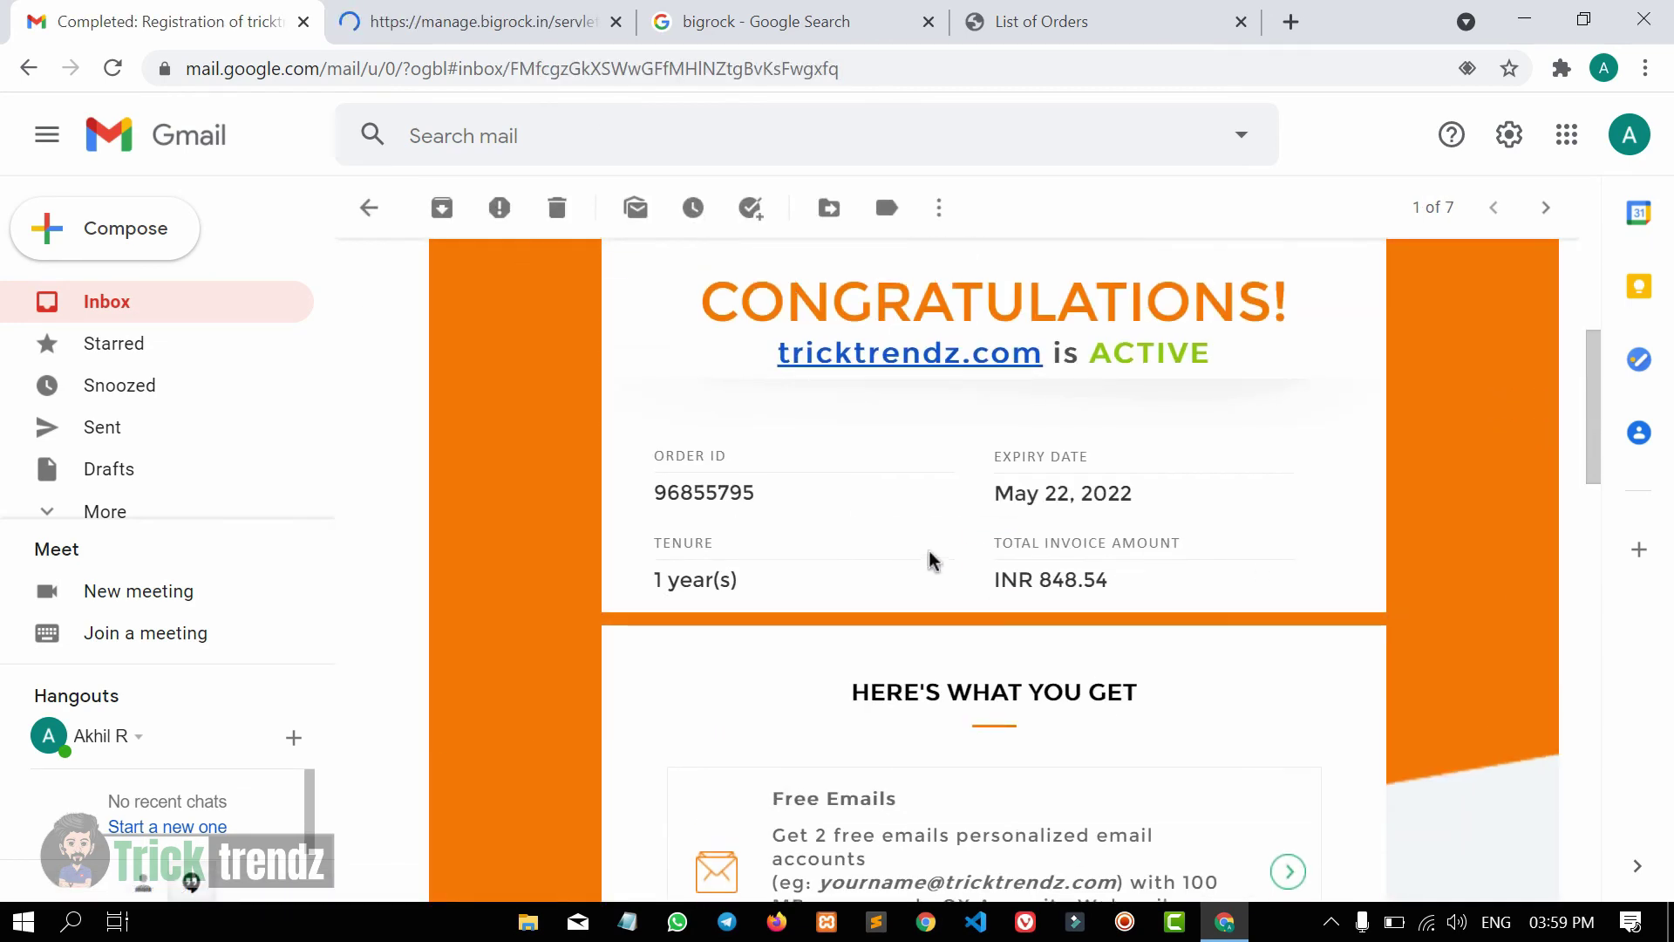
pyautogui.scroll(4, 590, 534)
pyautogui.scroll(-10, 890, 632)
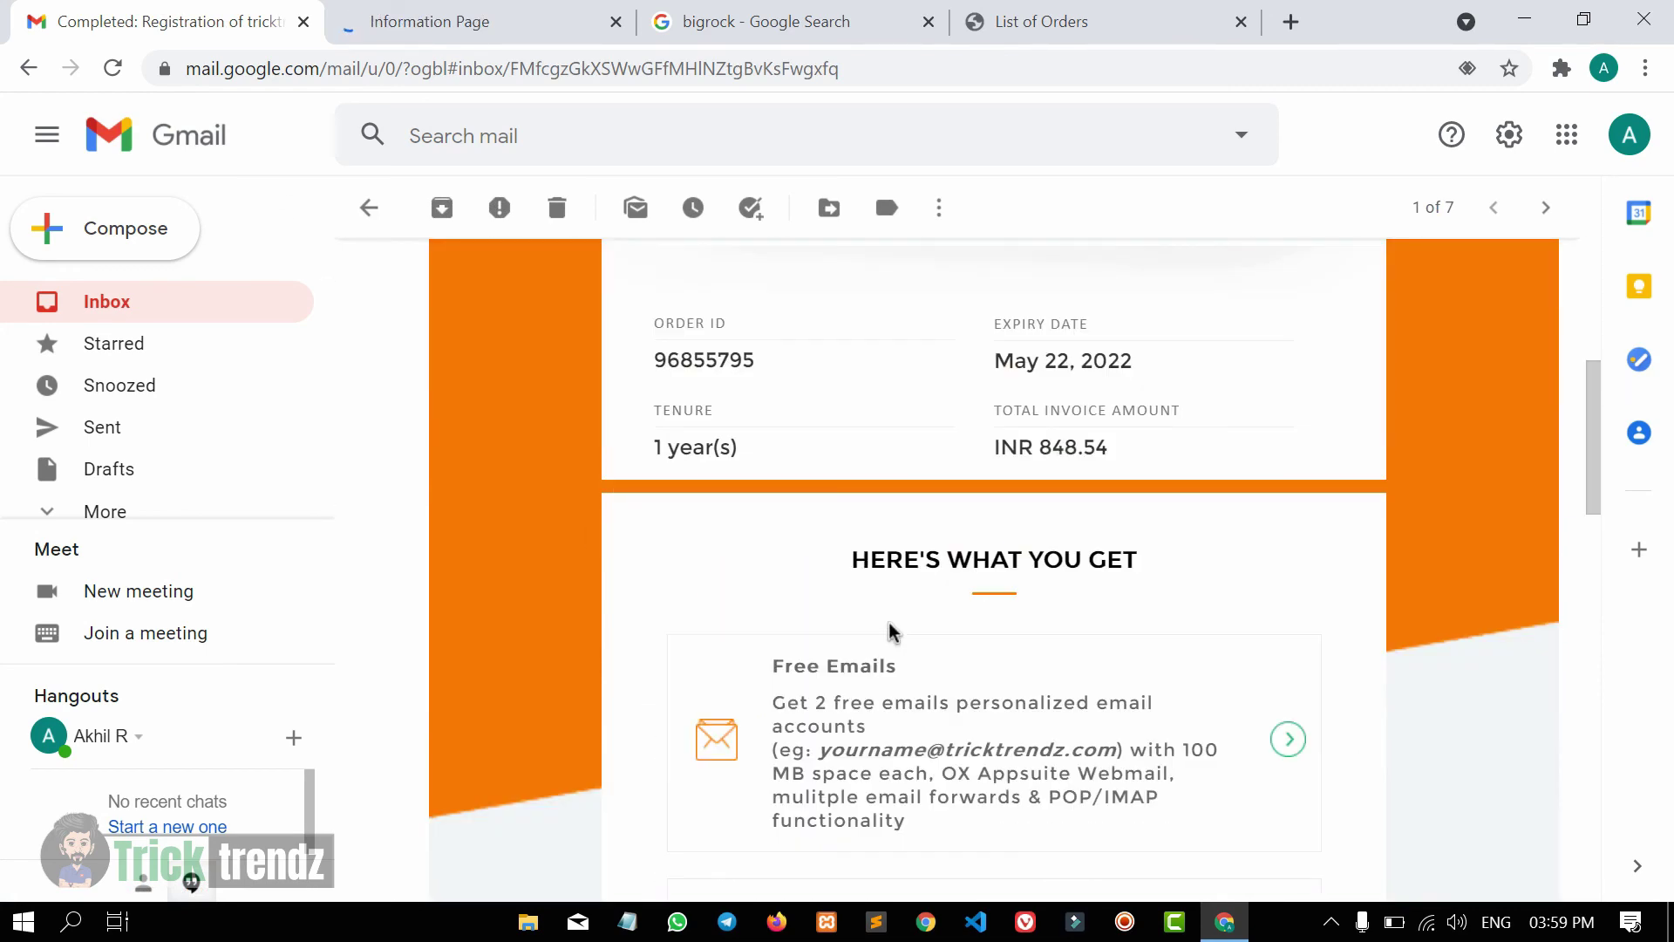
pyautogui.scroll(6, 889, 628)
pyautogui.click(370, 211)
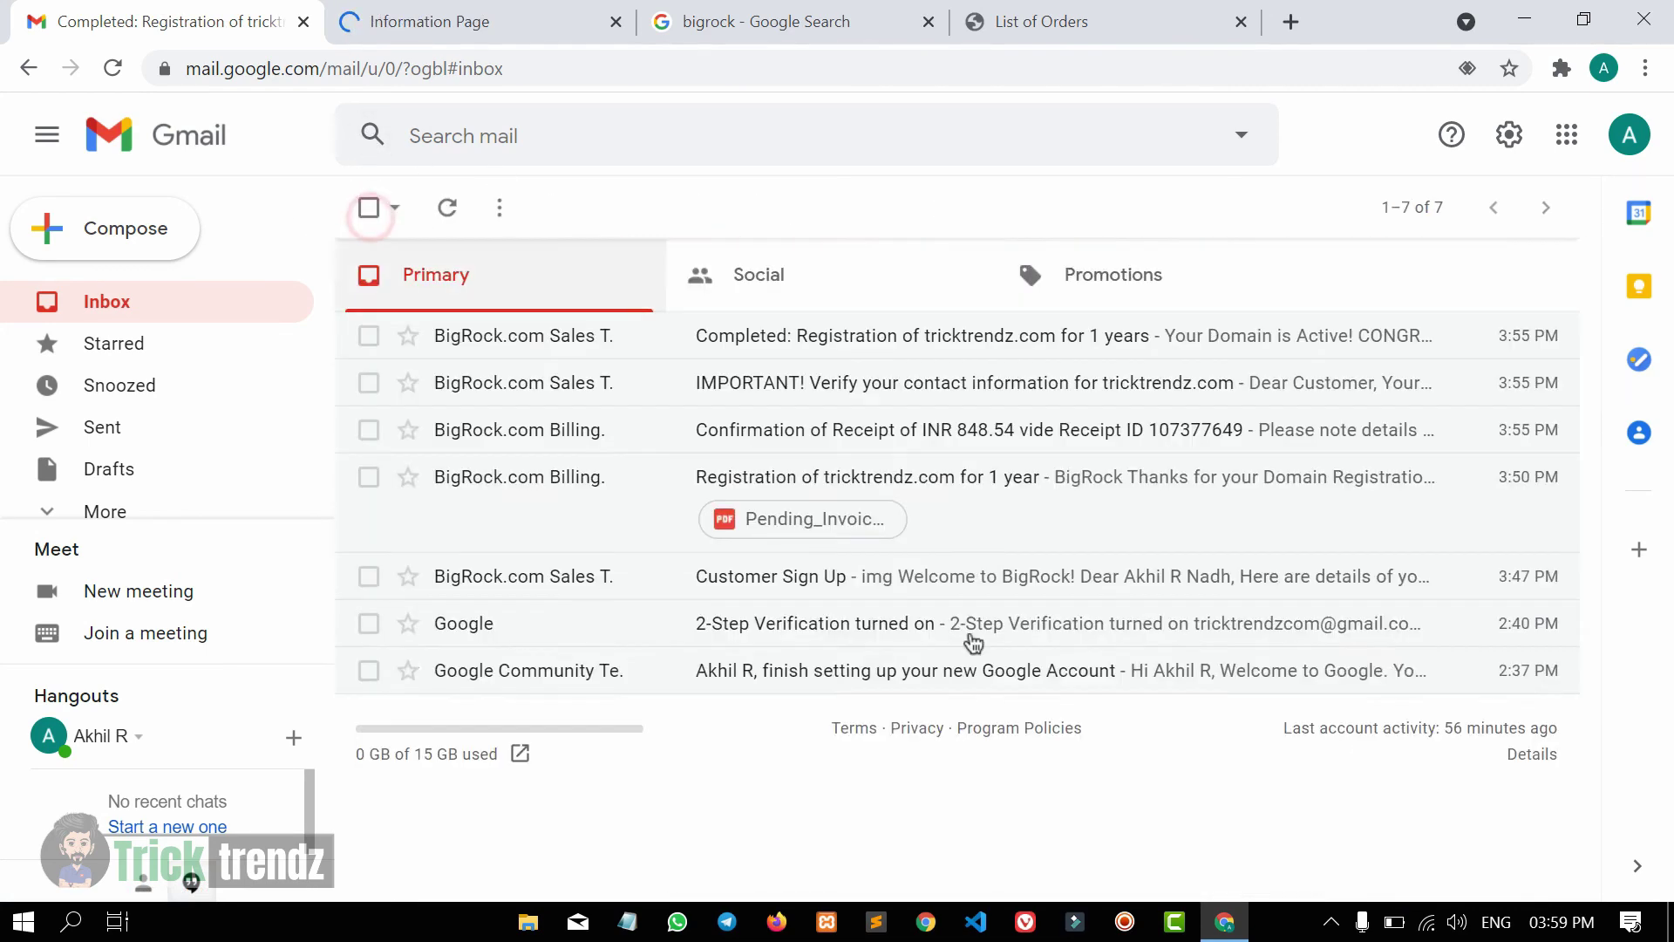
# Check the Information Page confirming the email address is verified
pyautogui.click(456, 12)
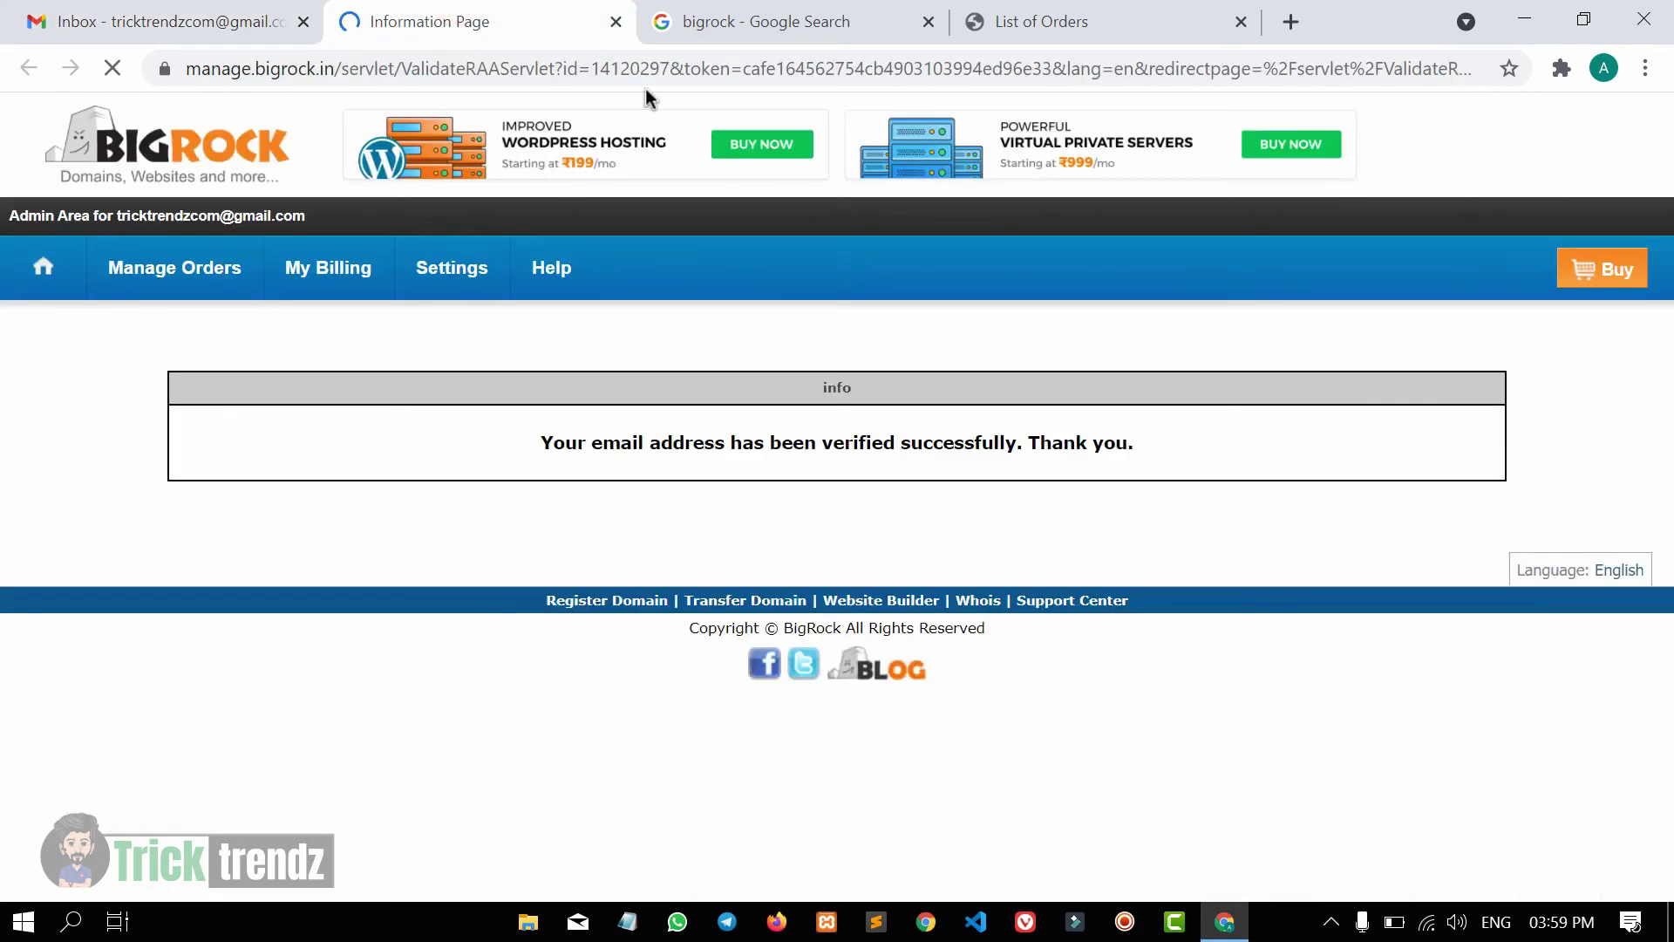
pyautogui.tripleClick(980, 441)
pyautogui.click(363, 414)
# Reload the BigRock List of Orders and close the Google Search and Information Page tabs
pyautogui.click(1014, 32)
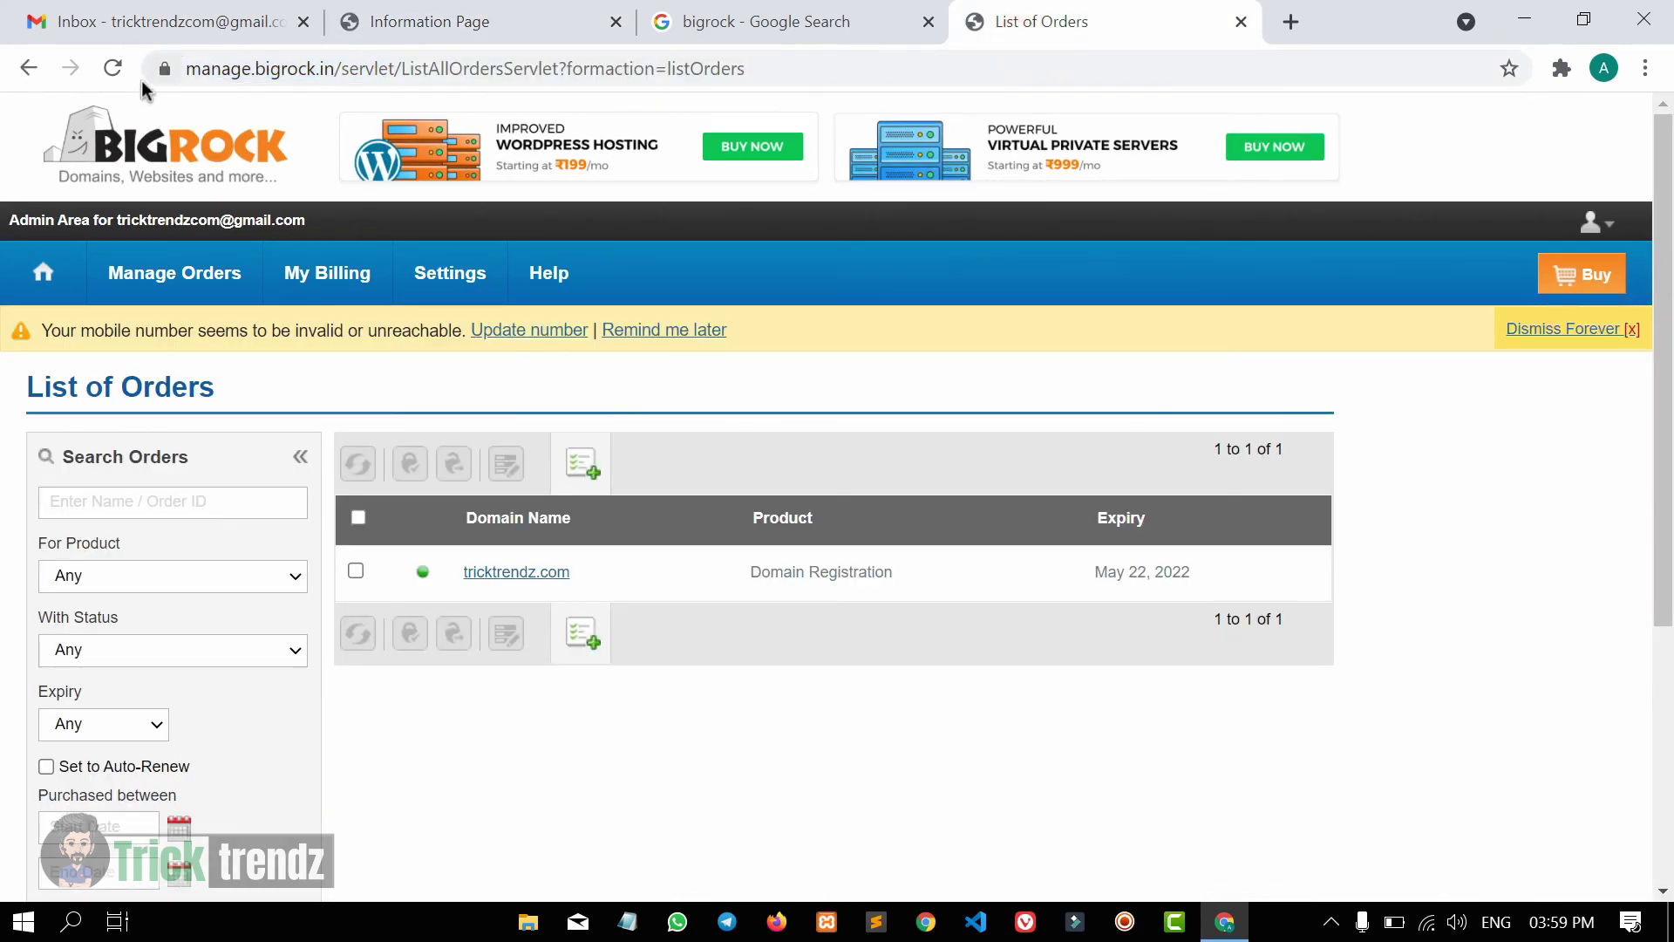
pyautogui.click(112, 68)
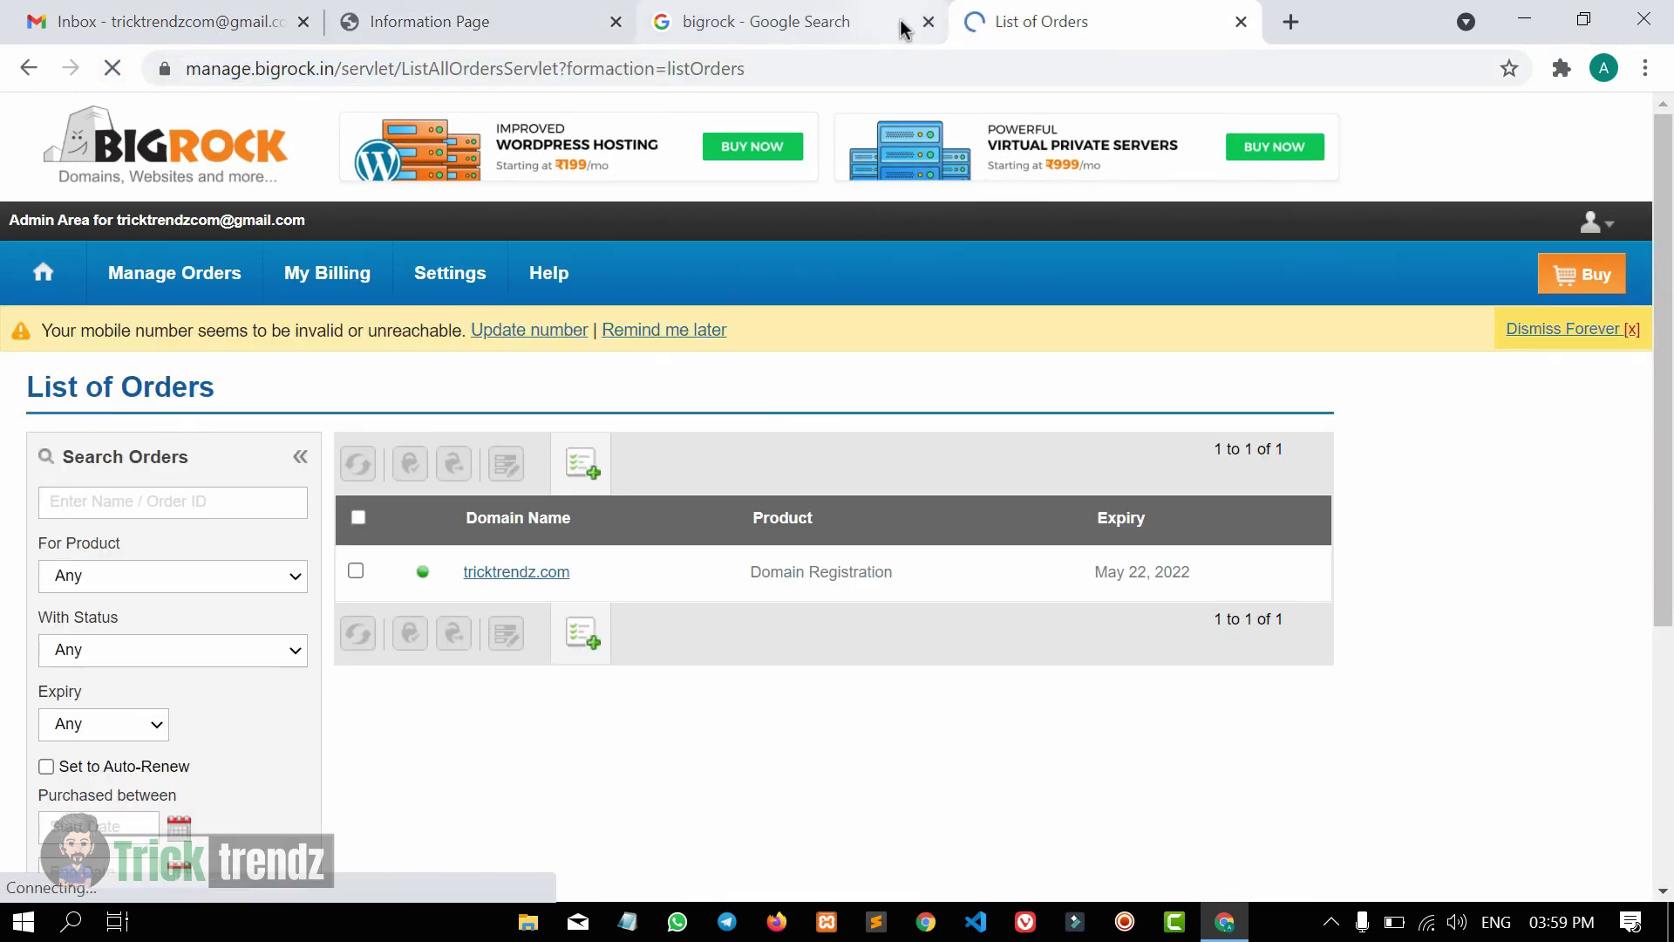
pyautogui.click(928, 22)
pyautogui.click(616, 24)
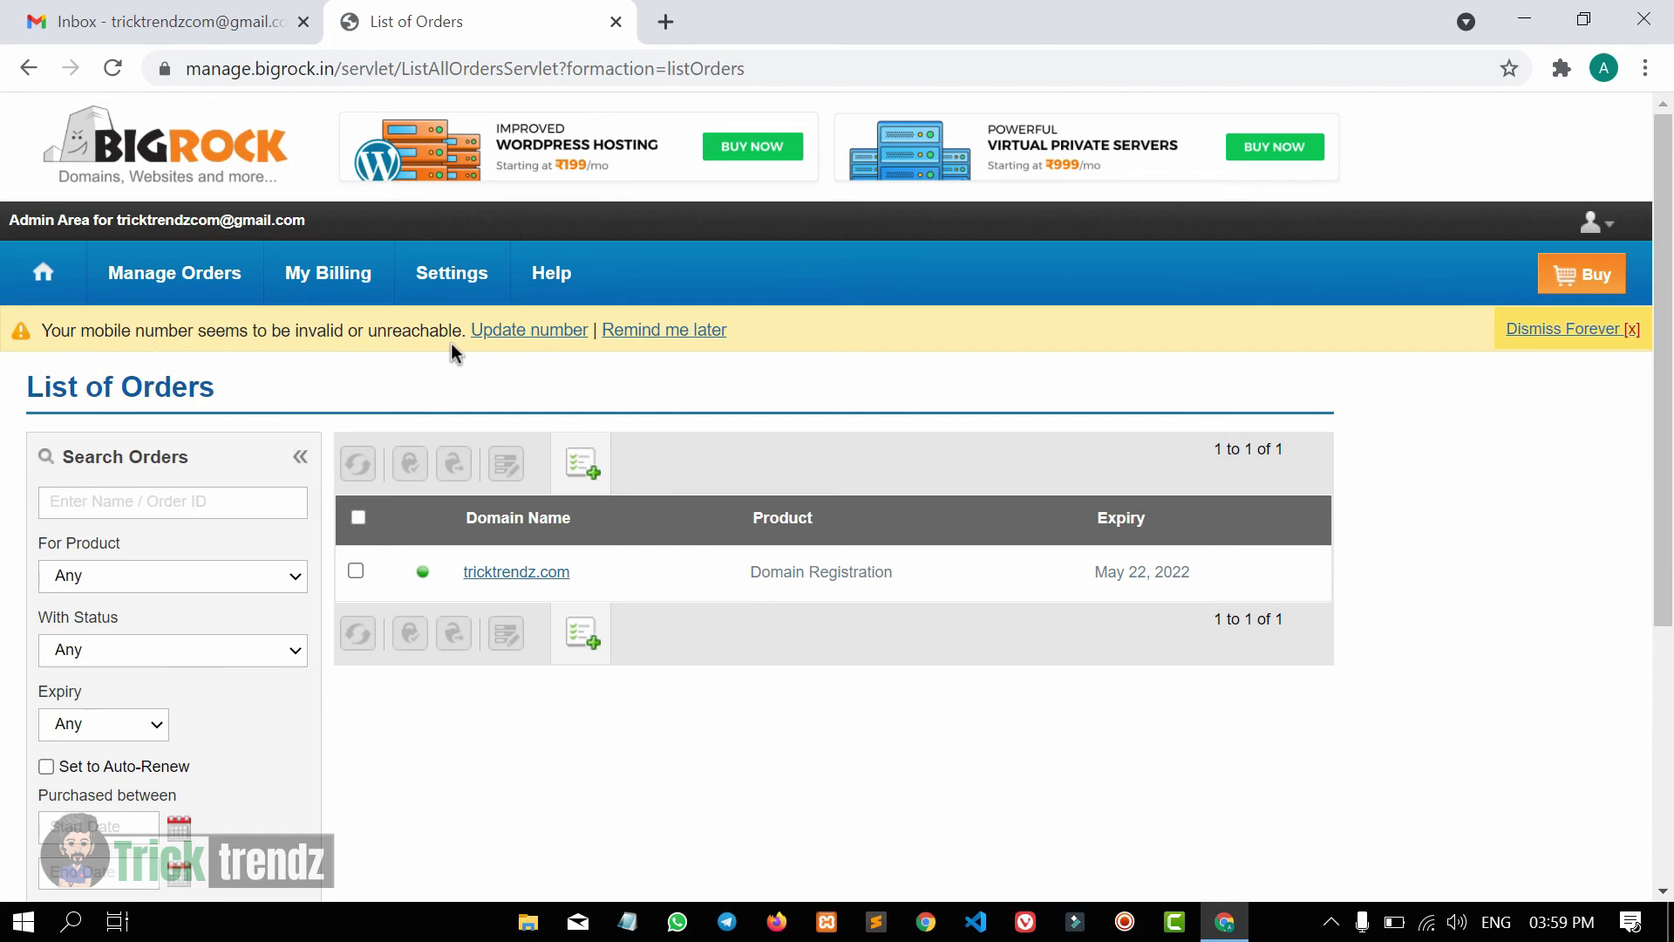
# Paste the new mobile number into the warning banner's Update number form, submit, and dismiss the confirmation
pyautogui.click(521, 329)
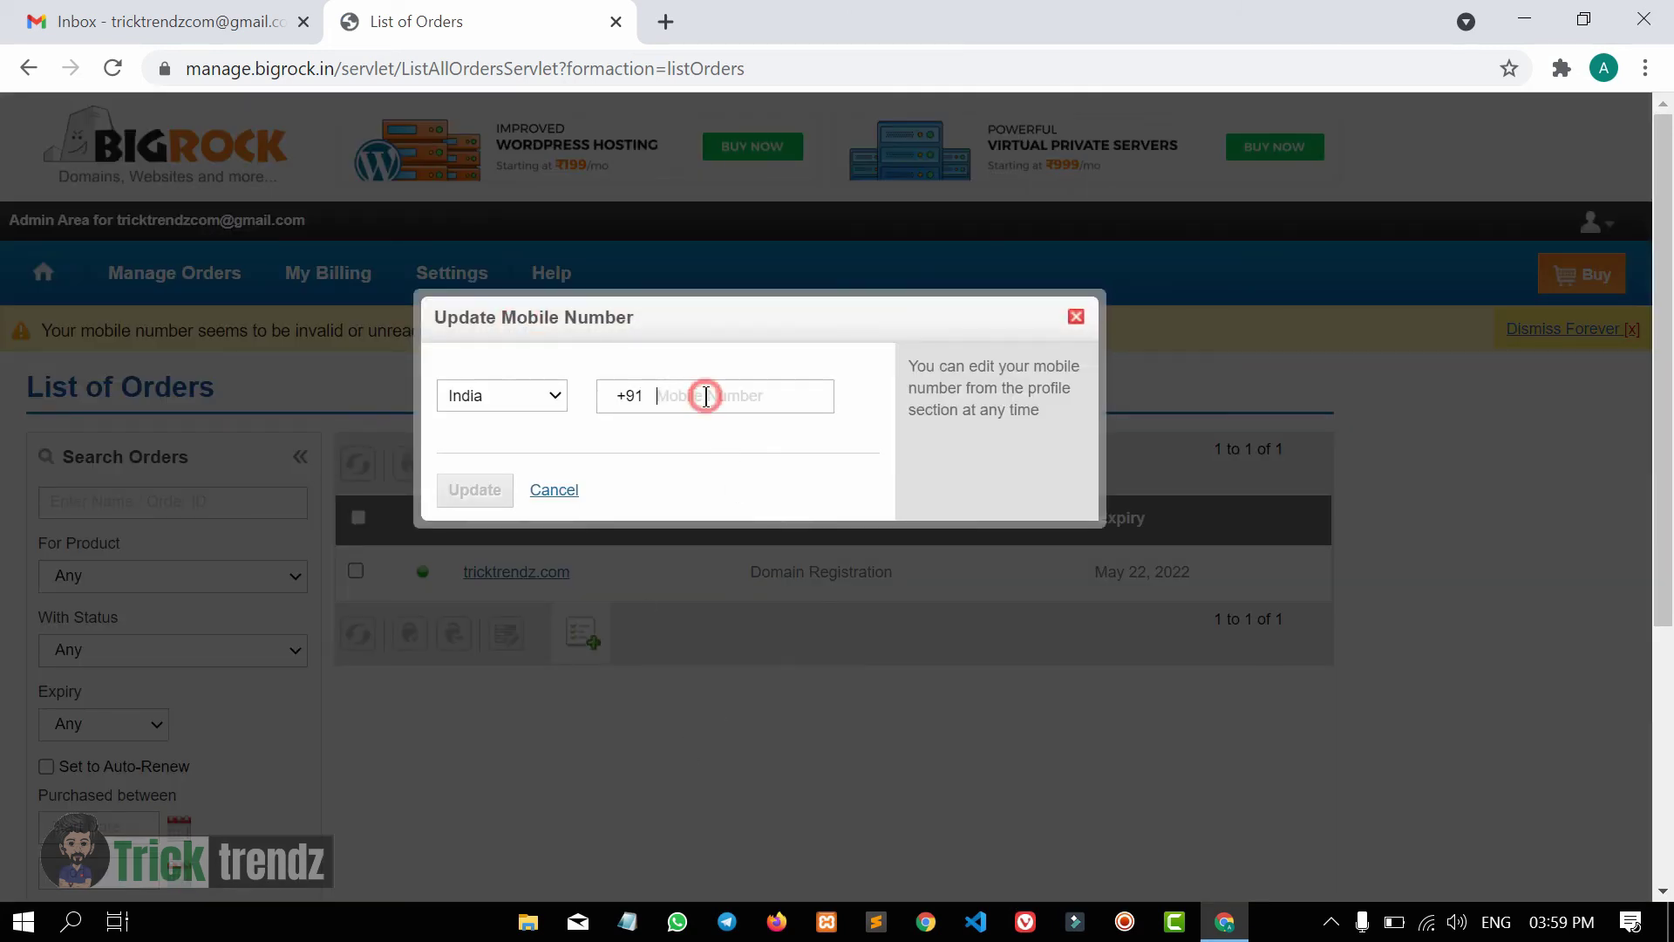
pyautogui.hotkey('ctrl', 'v')
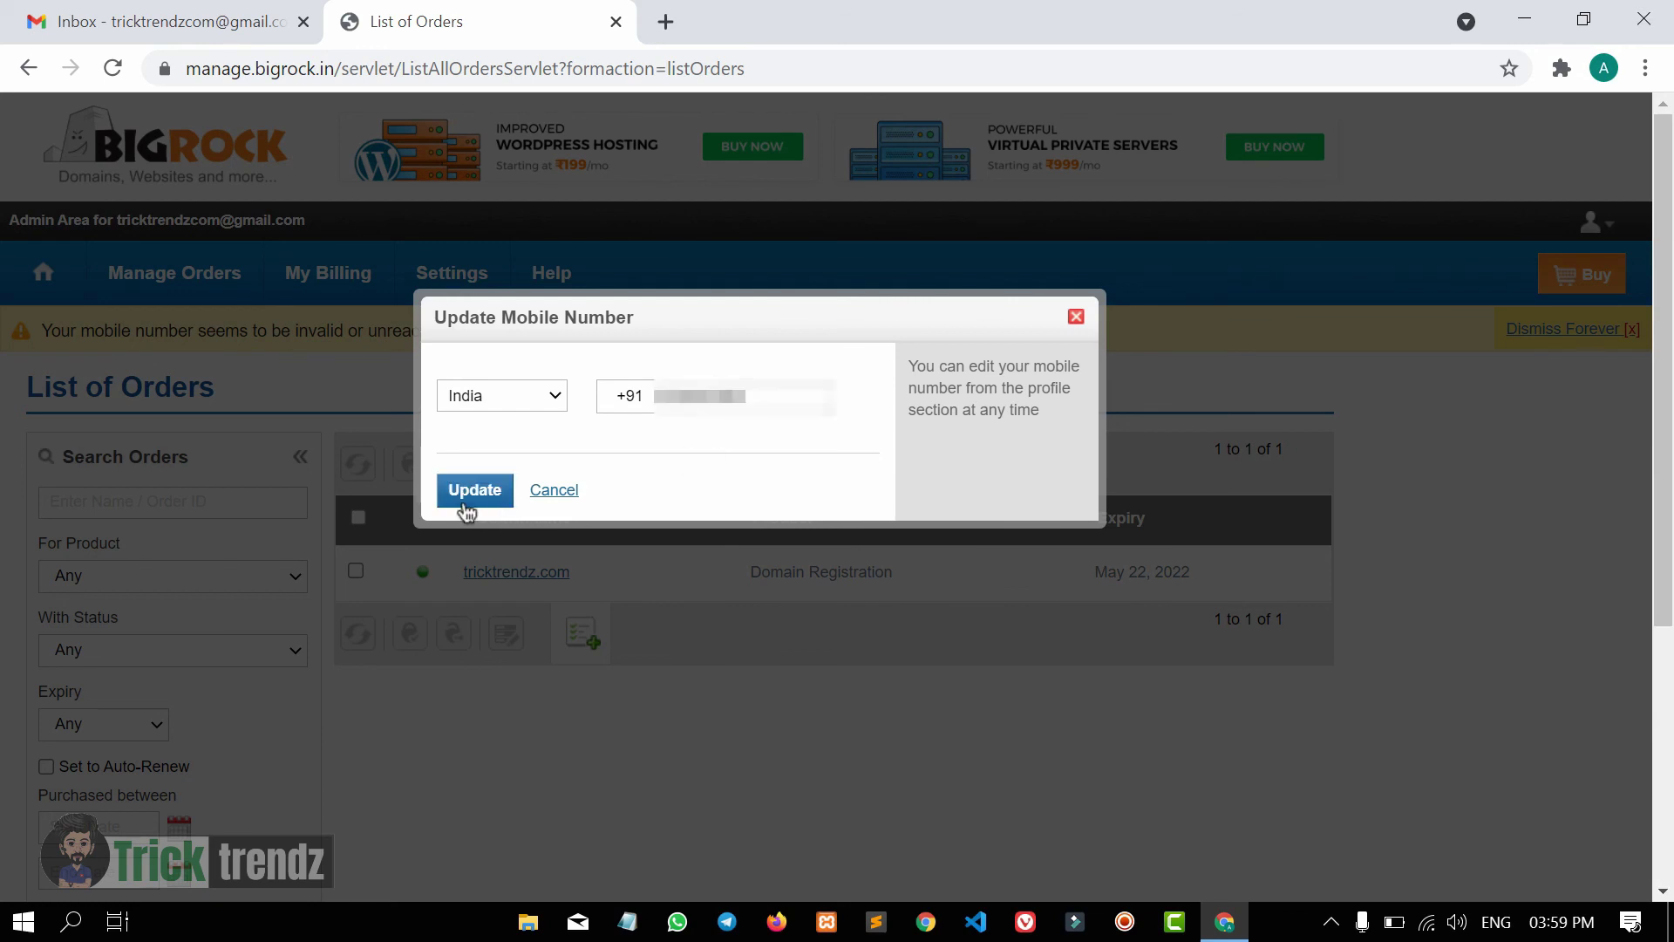
pyautogui.click(465, 494)
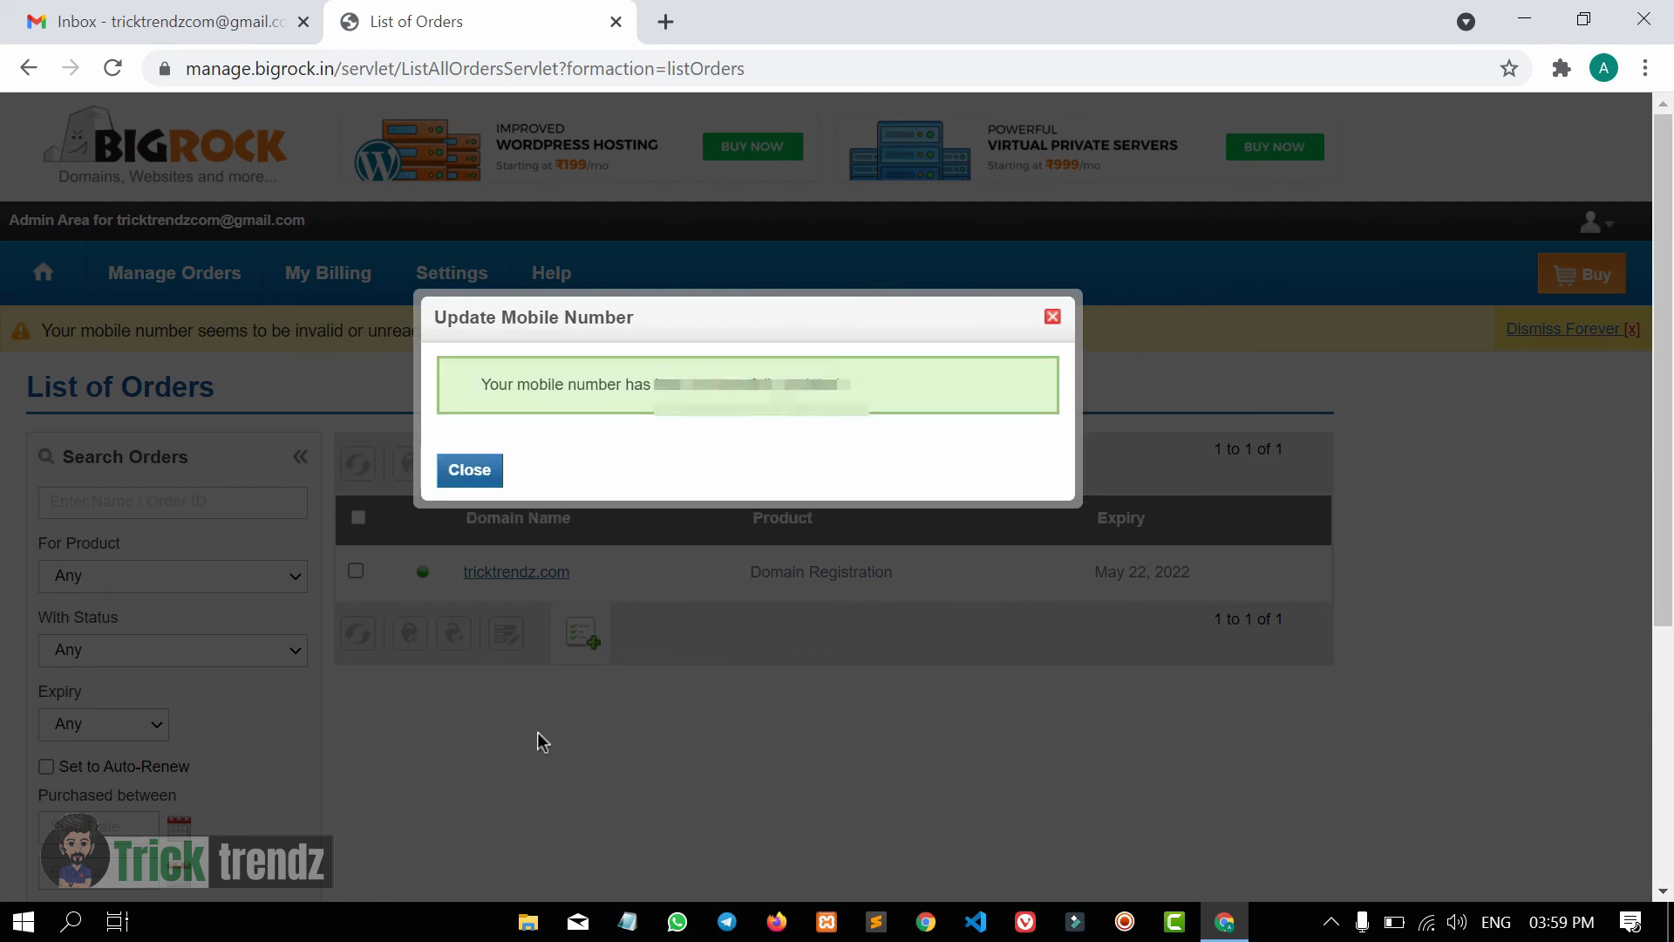
pyautogui.click(490, 472)
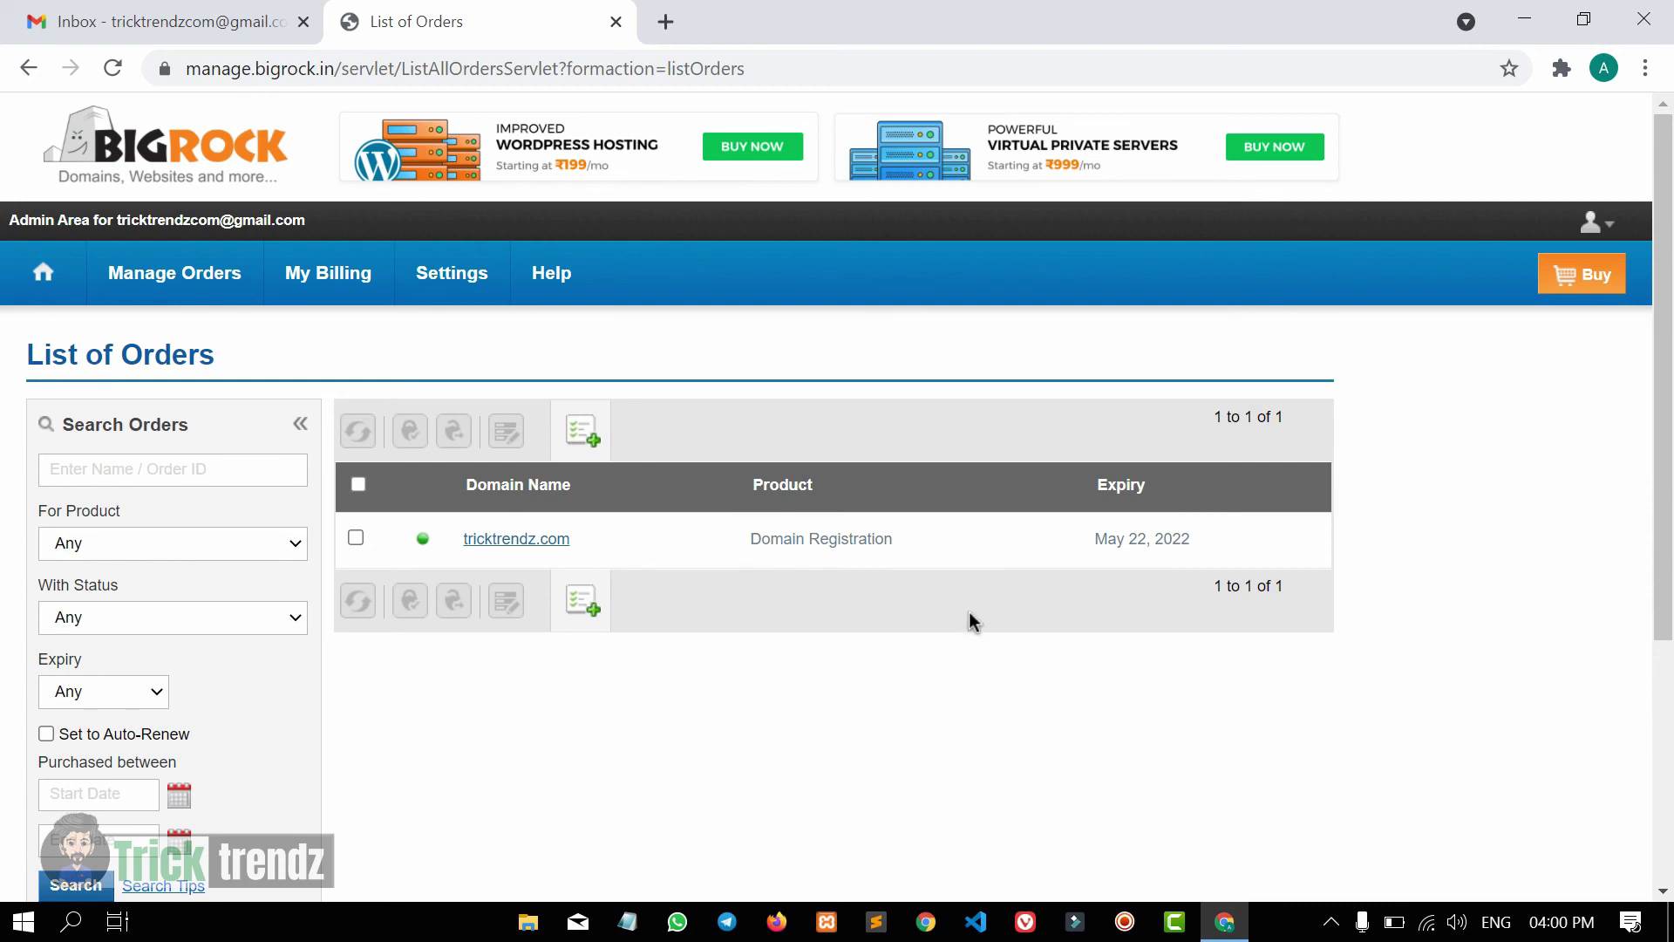
pyautogui.scroll(-3, 974, 622)
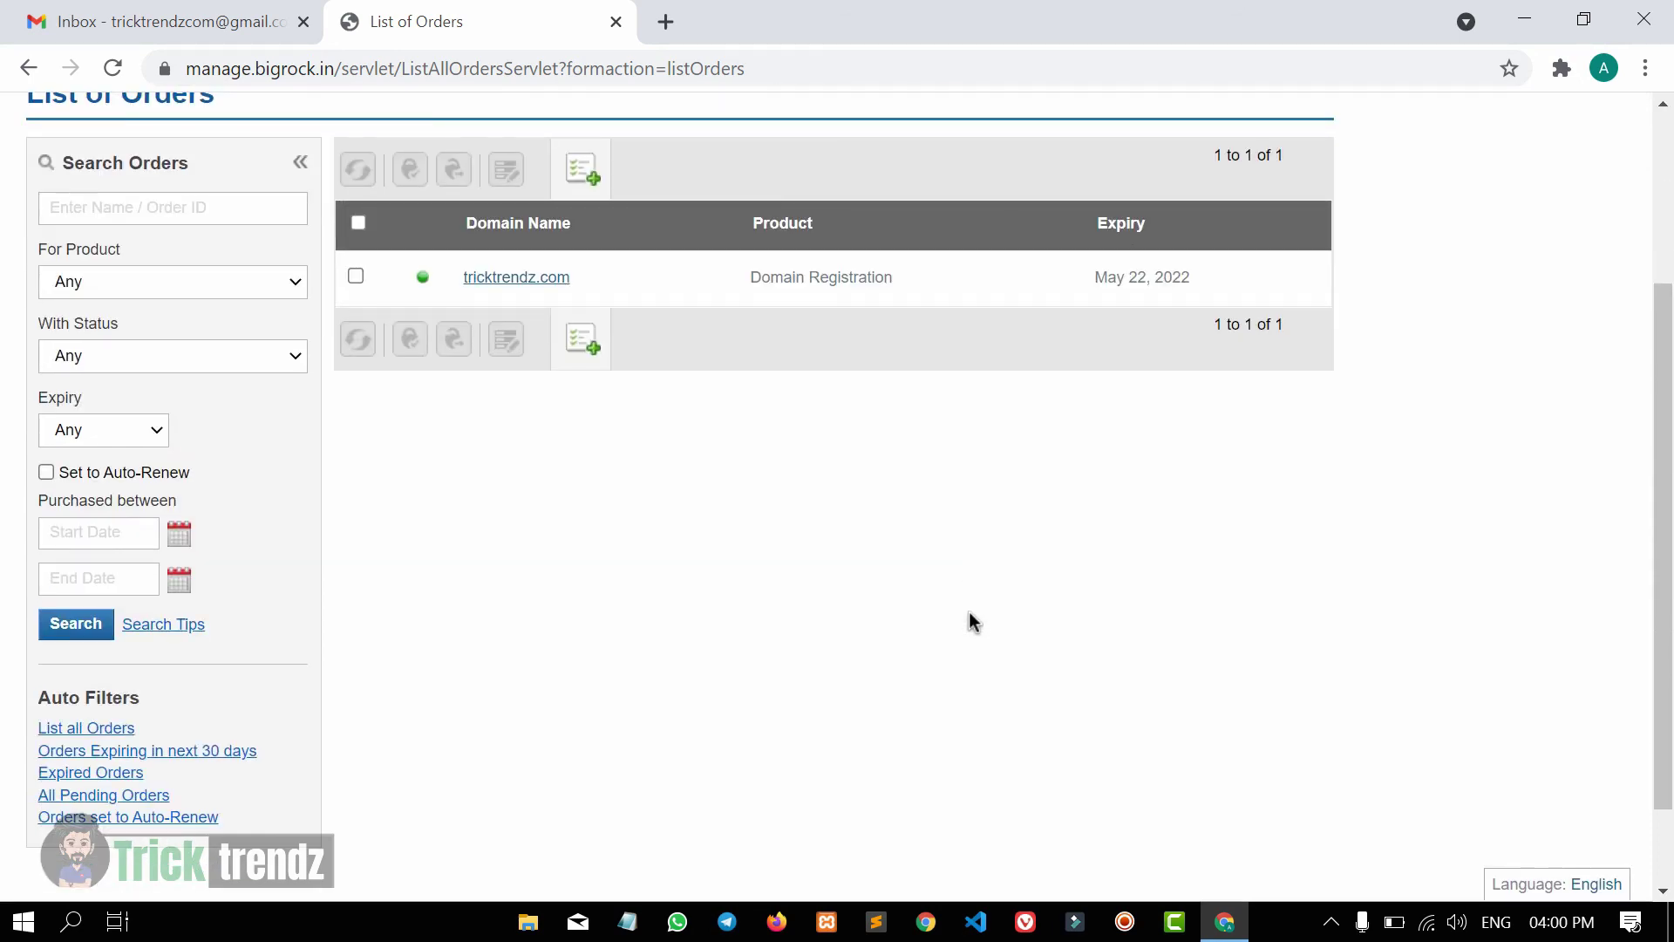
pyautogui.scroll(3, 975, 621)
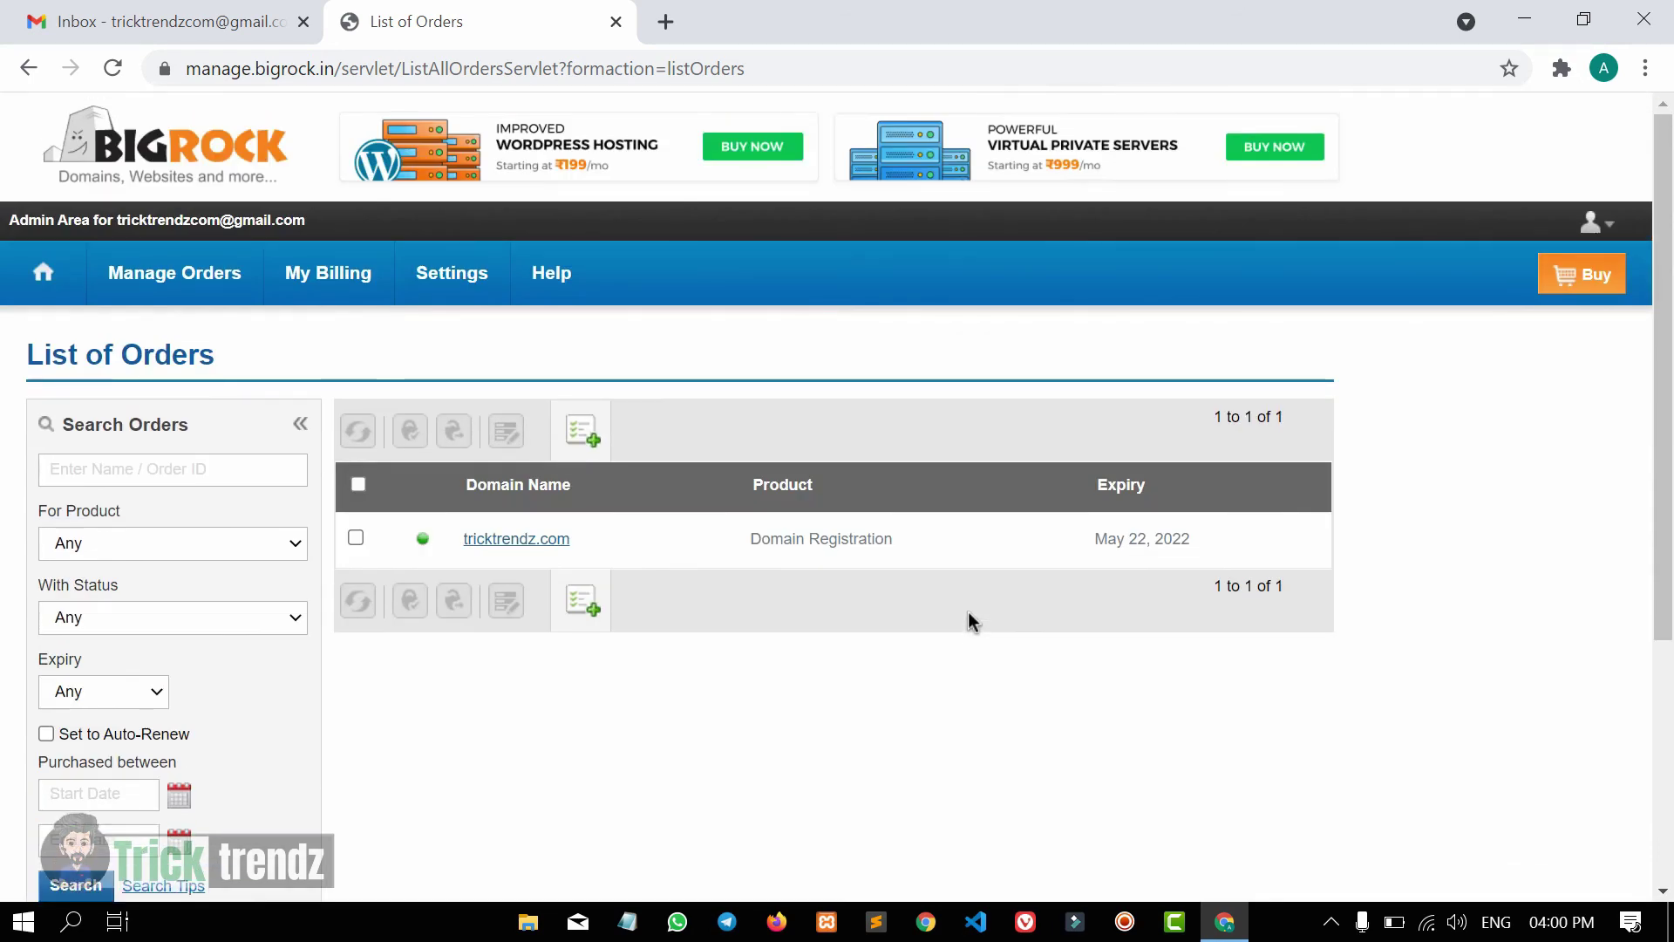